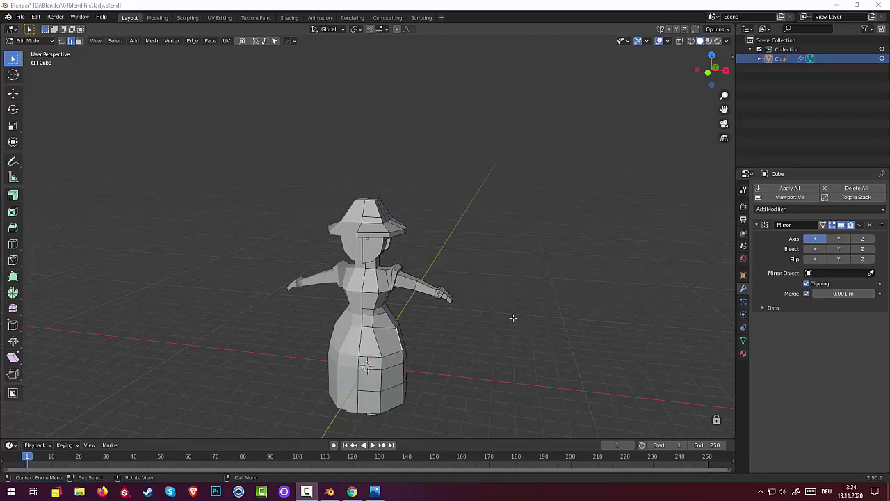
# Toggle the lady mesh out to Object Mode and back into Edit Mode
pyautogui.moveTo(481, 304); pyautogui.dragTo(478, 306, button='middle')
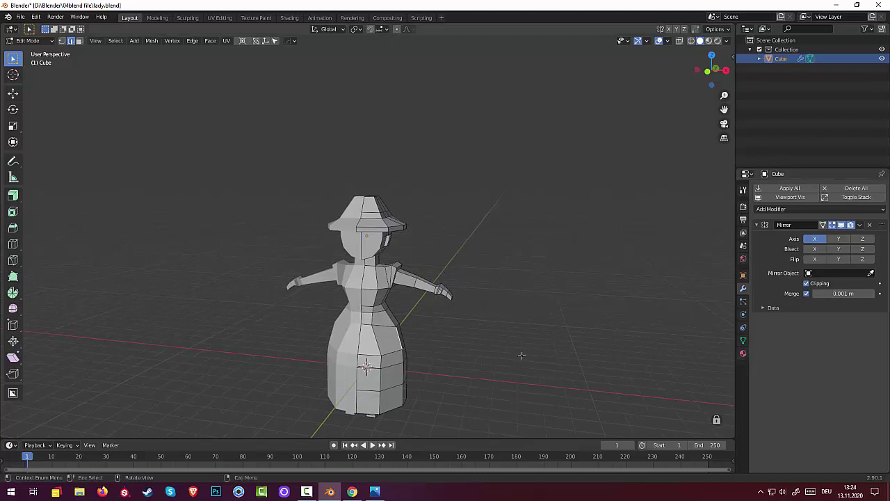
pyautogui.click(25, 41)
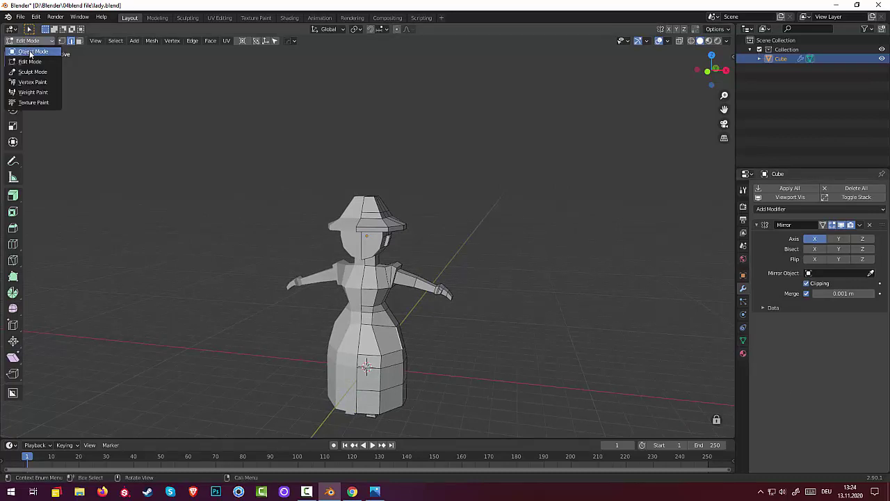
pyautogui.click(32, 52)
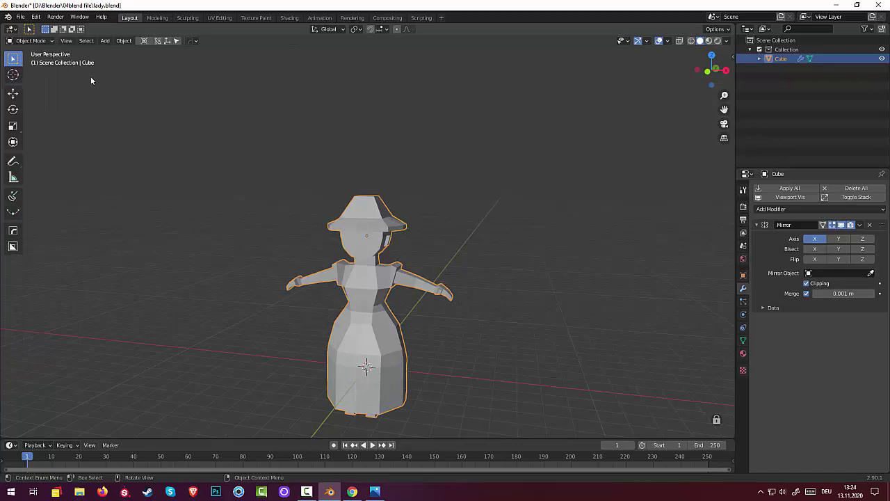
pyautogui.click(28, 41)
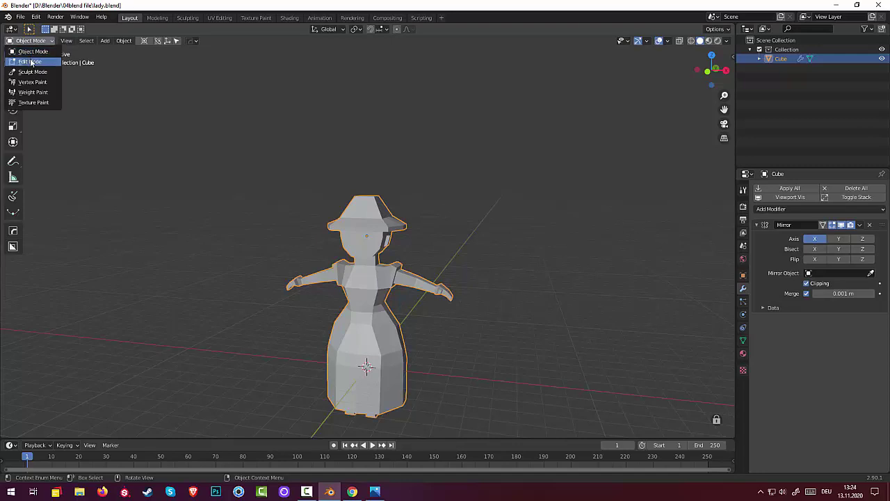
pyautogui.click(32, 63)
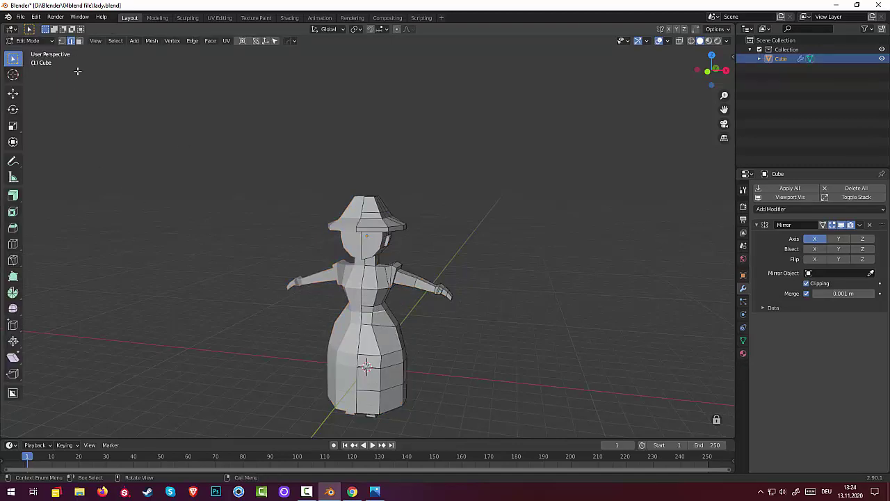
# Switch to face select, pick two front dress faces, and show the Material properties
pyautogui.click(79, 41)
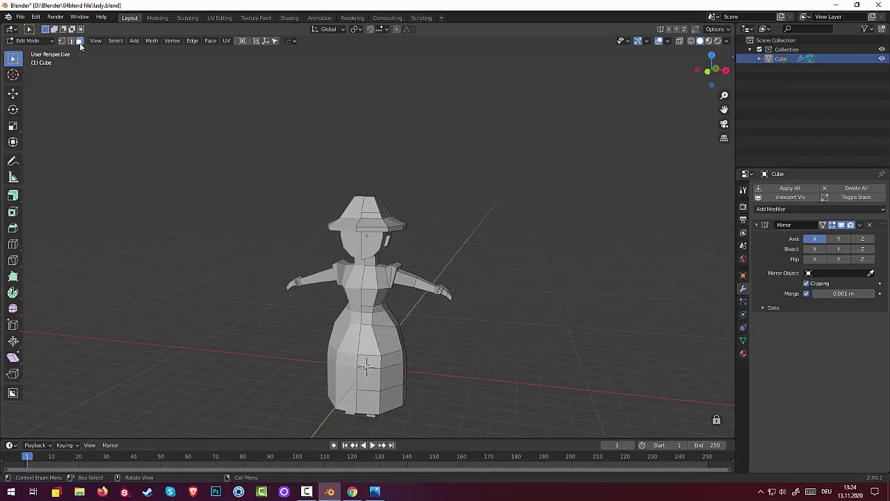
pyautogui.click(368, 346)
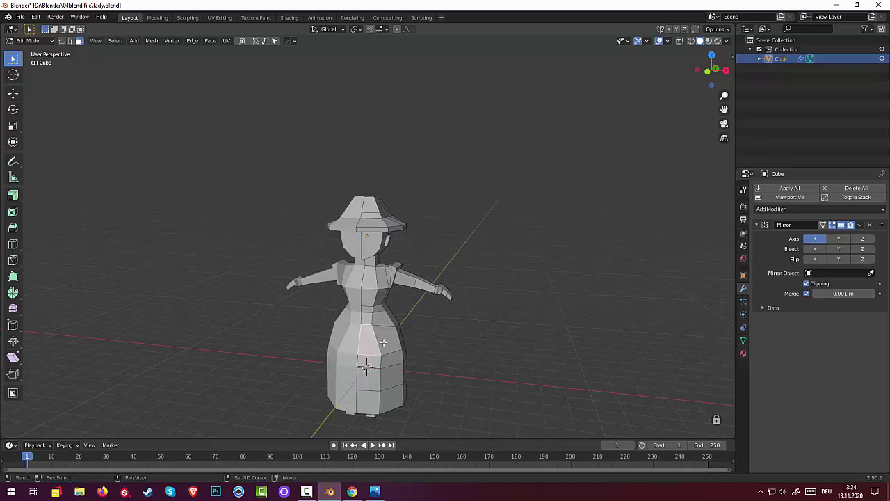
pyautogui.keyDown('shift'); pyautogui.click(384, 344); pyautogui.keyUp('shift')
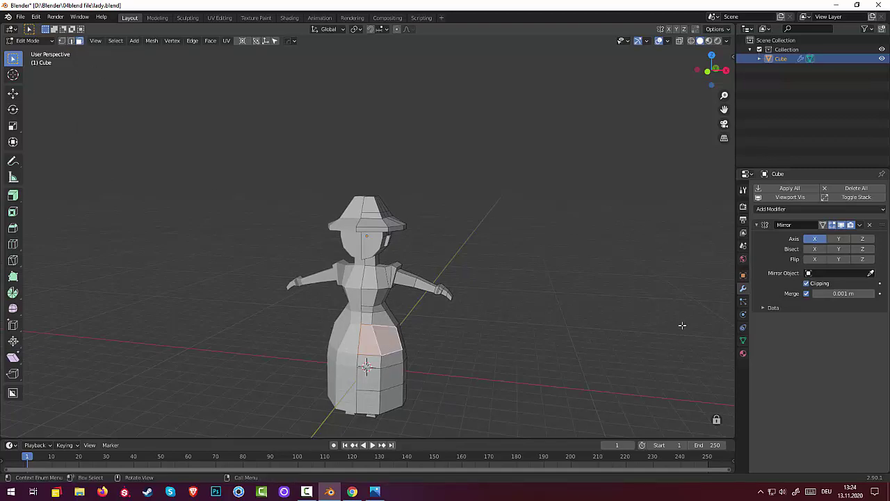
pyautogui.click(743, 354)
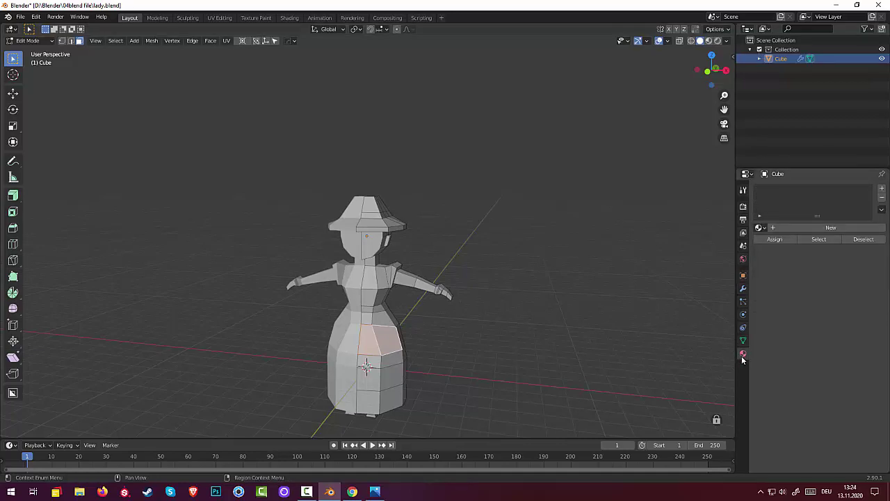
# Select the right chest, shoulder, waist-band and upper-skirt faces from the front
pyautogui.click(371, 281)
pyautogui.keyDown('shift'); pyautogui.click(383, 273); pyautogui.keyUp('shift')
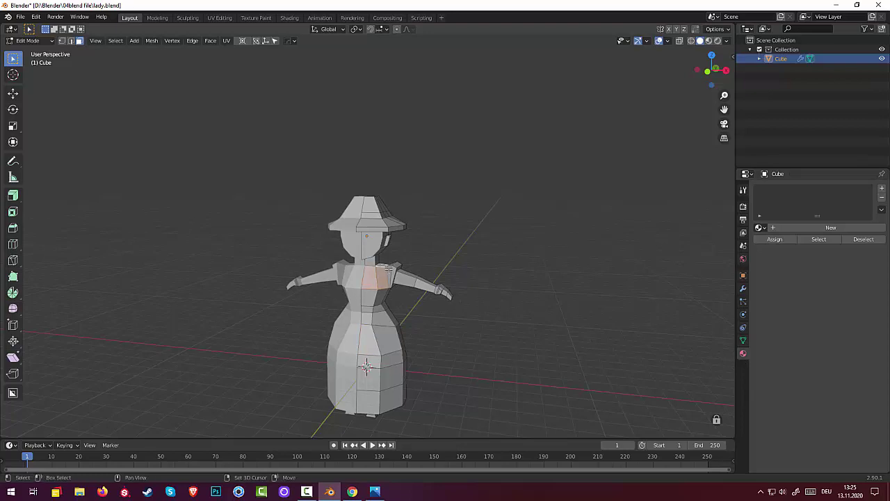
pyautogui.keyDown('shift'); pyautogui.click(391, 274); pyautogui.keyUp('shift')
pyautogui.keyDown('shift'); pyautogui.click(396, 267); pyautogui.keyUp('shift')
pyautogui.keyDown('shift'); pyautogui.click(371, 300); pyautogui.keyUp('shift')
pyautogui.keyDown('shift'); pyautogui.click(367, 309); pyautogui.keyUp('shift')
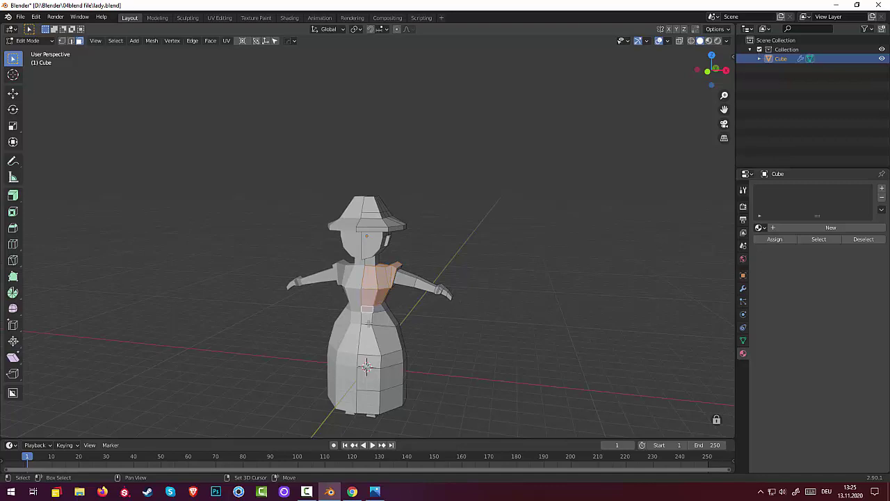
pyautogui.keyDown('shift'); pyautogui.click(367, 311); pyautogui.keyUp('shift')
pyautogui.keyDown('shift'); pyautogui.click(365, 317); pyautogui.keyUp('shift')
pyautogui.keyDown('shift'); pyautogui.click(390, 316); pyautogui.keyUp('shift')
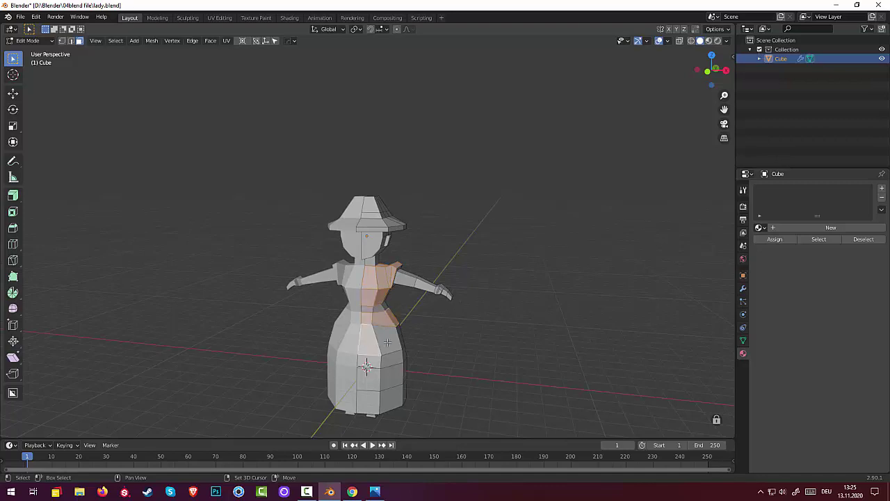
pyautogui.keyDown('shift'); pyautogui.click(388, 341); pyautogui.keyUp('shift')
# From a side view, add the upper-skirt, waist and chest faces on the right side
pyautogui.moveTo(458, 347); pyautogui.dragTo(399, 358, button='middle')
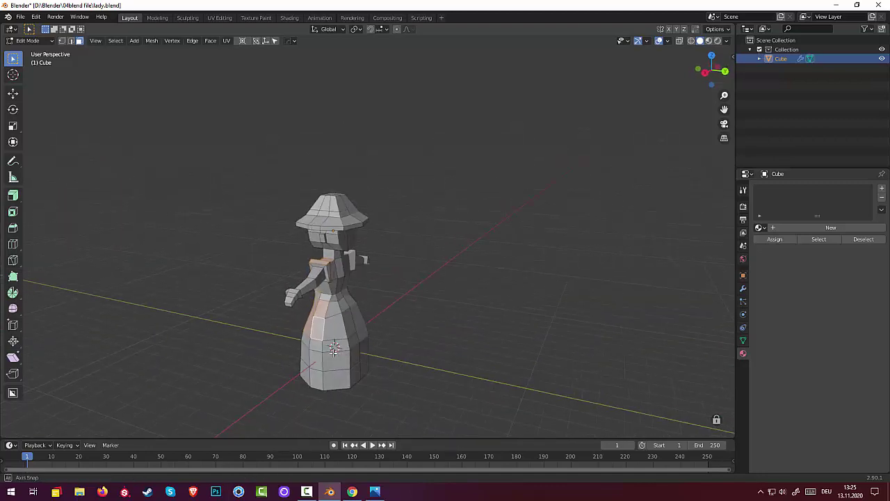
pyautogui.moveTo(334, 349); pyautogui.dragTo(332, 338, button='middle')
pyautogui.keyDown('shift'); pyautogui.click(344, 327); pyautogui.keyUp('shift')
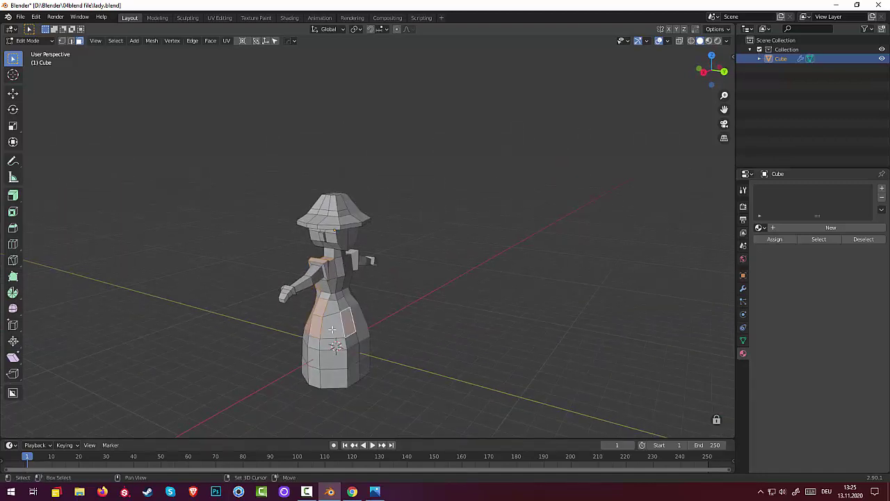
pyautogui.keyDown('shift'); pyautogui.click(331, 322); pyautogui.keyUp('shift')
pyautogui.keyDown('shift'); pyautogui.click(325, 308); pyautogui.keyUp('shift')
pyautogui.keyDown('shift'); pyautogui.click(341, 304); pyautogui.keyUp('shift')
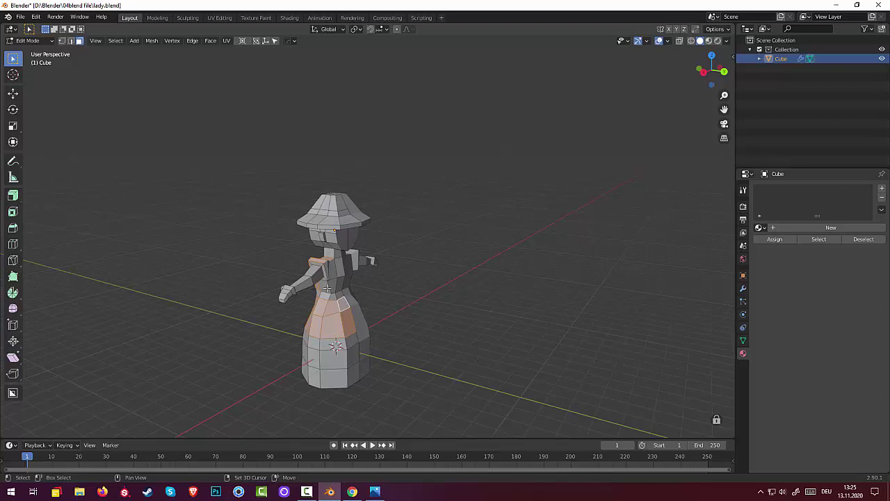
pyautogui.keyDown('shift'); pyautogui.click(328, 287); pyautogui.keyUp('shift')
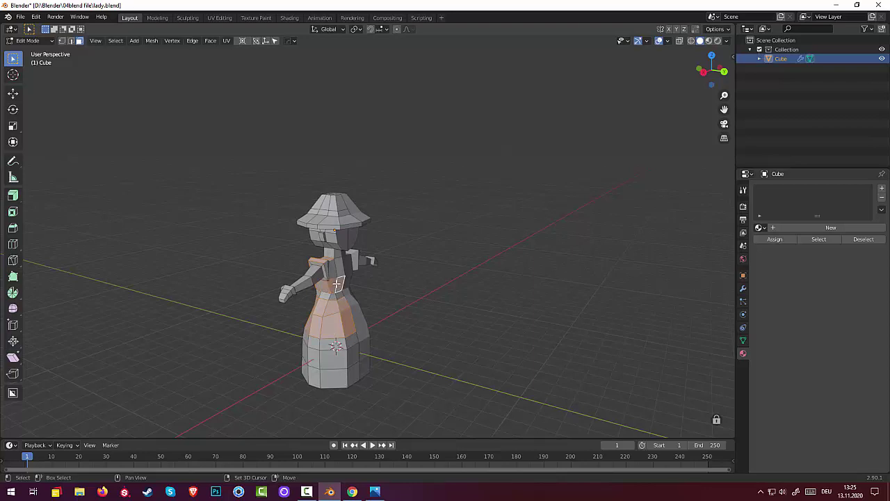
pyautogui.keyDown('shift'); pyautogui.click(340, 271); pyautogui.keyUp('shift')
pyautogui.keyDown('shift'); pyautogui.click(331, 271); pyautogui.keyUp('shift')
pyautogui.moveTo(331, 271)
pyautogui.mouseDown(button='middle')
pyautogui.moveTo(481, 288)
pyautogui.moveTo(477, 298)
pyautogui.mouseUp(button='middle')
# Add shoulder and chest faces to the selection using shortest-path picks
pyautogui.keyDown('ctrl'); pyautogui.click(407, 283); pyautogui.keyUp('ctrl')
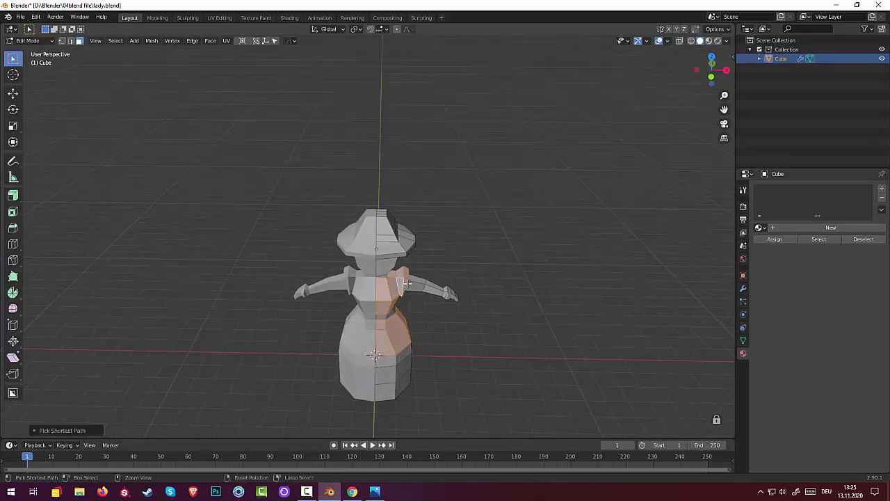
pyautogui.hotkey('ctrl', 'z')
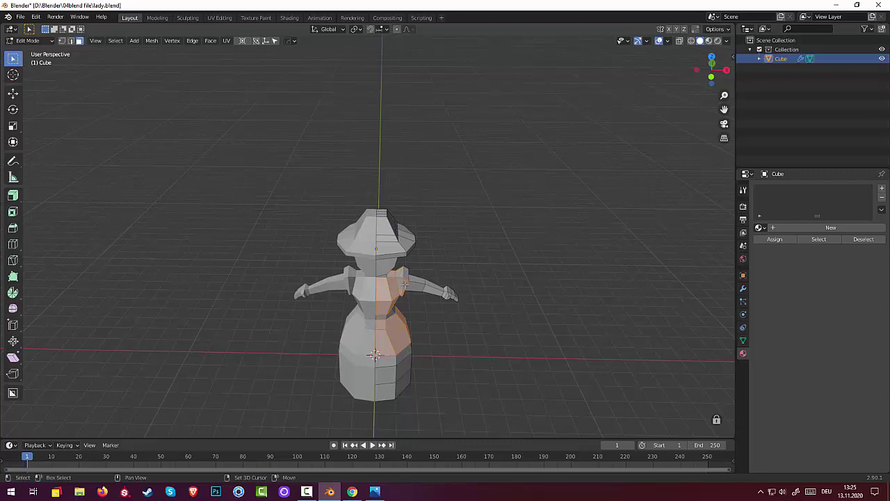
pyautogui.moveTo(480, 295)
pyautogui.mouseDown(button='middle')
pyautogui.moveTo(296, 247)
pyautogui.moveTo(308, 265)
pyautogui.mouseUp(button='middle')
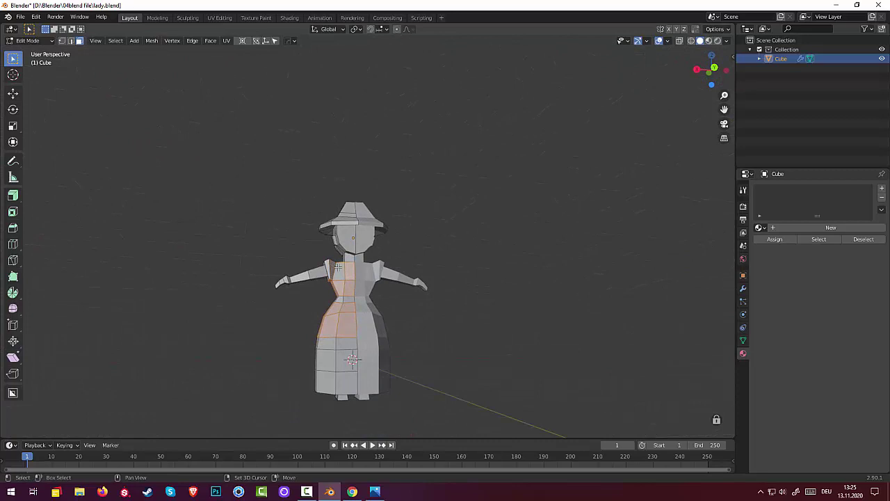
pyautogui.keyDown('ctrl'); pyautogui.click(337, 268); pyautogui.keyUp('ctrl')
pyautogui.moveTo(421, 297); pyautogui.dragTo(397, 250, button='middle')
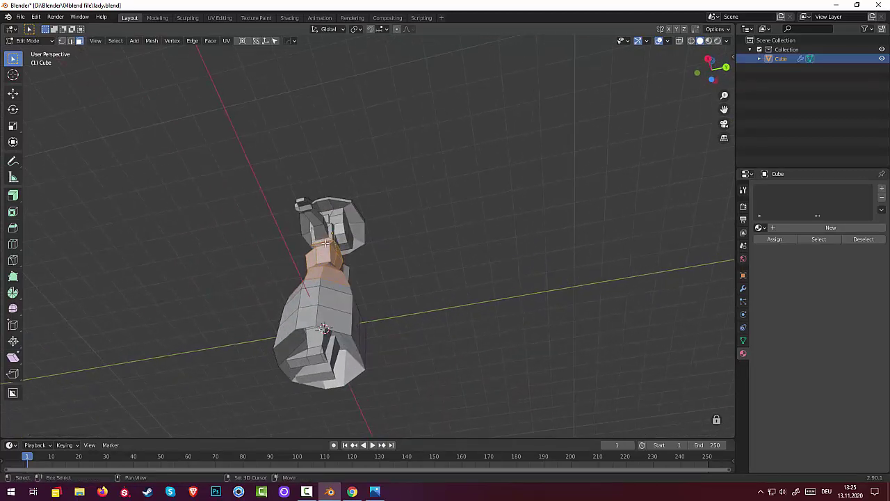
pyautogui.moveTo(325, 242)
pyautogui.mouseDown(button='middle')
pyautogui.moveTo(470, 259)
pyautogui.moveTo(447, 274)
pyautogui.mouseUp(button='middle')
pyautogui.scroll(2, 448, 274)
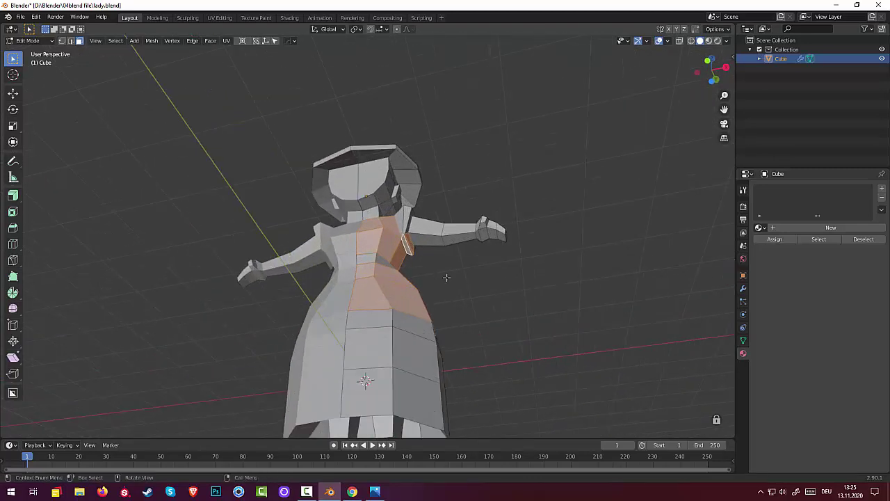
pyautogui.keyDown('ctrl'); pyautogui.click(413, 249); pyautogui.keyUp('ctrl')
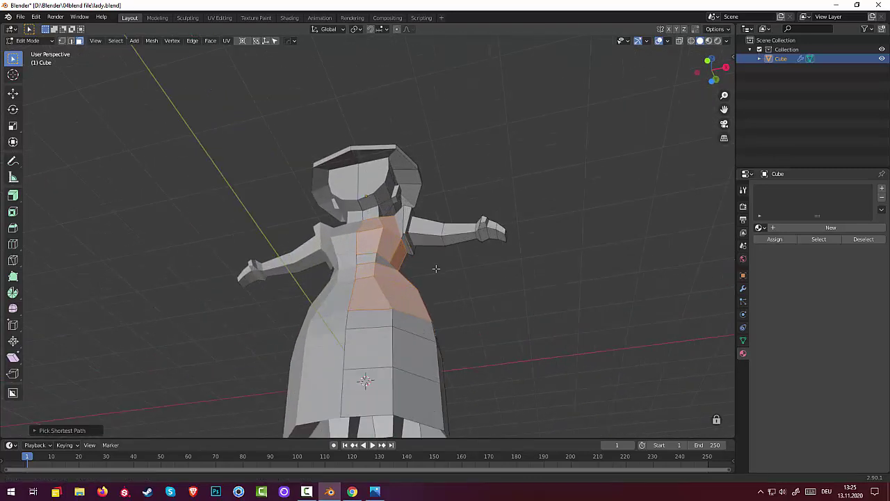
pyautogui.scroll(-2, 442, 296)
# Add the lower skirt faces on the right side to the selection
pyautogui.moveTo(455, 302)
pyautogui.mouseDown(button='middle')
pyautogui.moveTo(496, 371)
pyautogui.moveTo(487, 382)
pyautogui.mouseUp(button='middle')
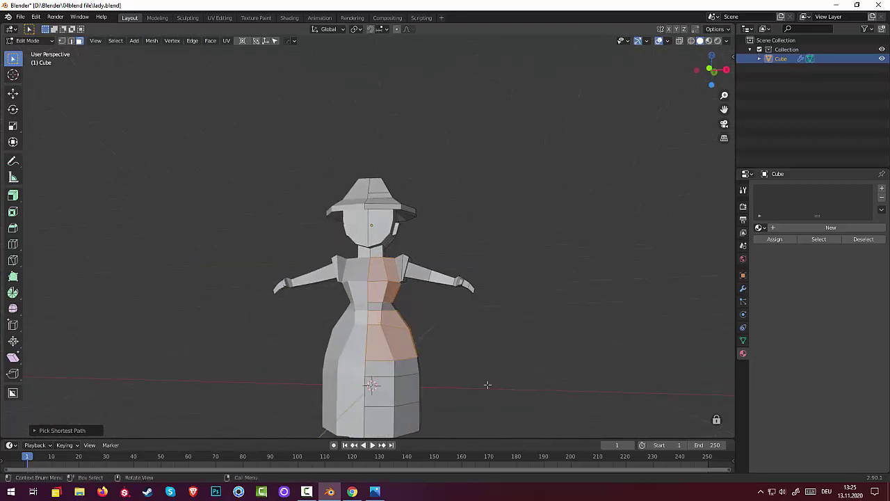
pyautogui.keyDown('shift'); pyautogui.click(383, 392); pyautogui.keyUp('shift')
pyautogui.keyDown('shift'); pyautogui.click(405, 391); pyautogui.keyUp('shift')
pyautogui.moveTo(425, 392)
pyautogui.mouseDown(button='middle')
pyautogui.moveTo(346, 396)
pyautogui.moveTo(346, 384)
pyautogui.mouseUp(button='middle')
pyautogui.keyDown('shift'); pyautogui.click(346, 382); pyautogui.keyUp('shift')
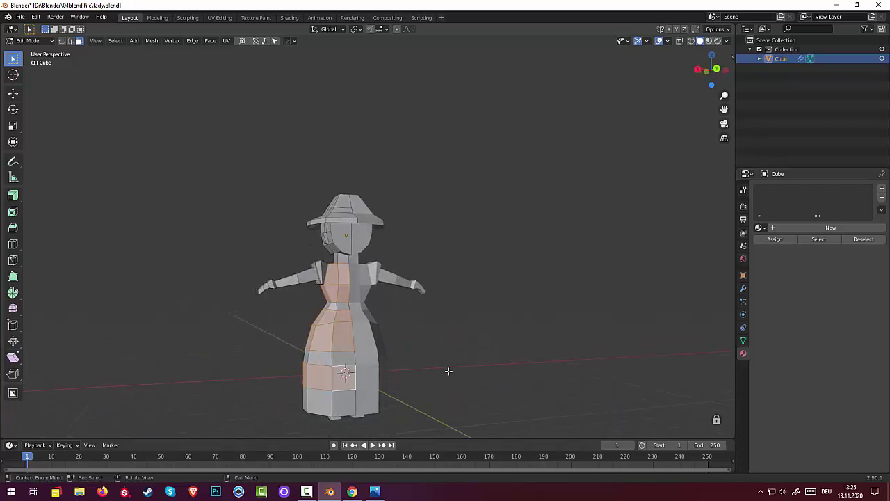
pyautogui.moveTo(447, 368)
pyautogui.mouseDown(button='middle')
pyautogui.moveTo(561, 372)
pyautogui.moveTo(643, 355)
pyautogui.mouseUp(button='middle')
pyautogui.scroll(2, 643, 355)
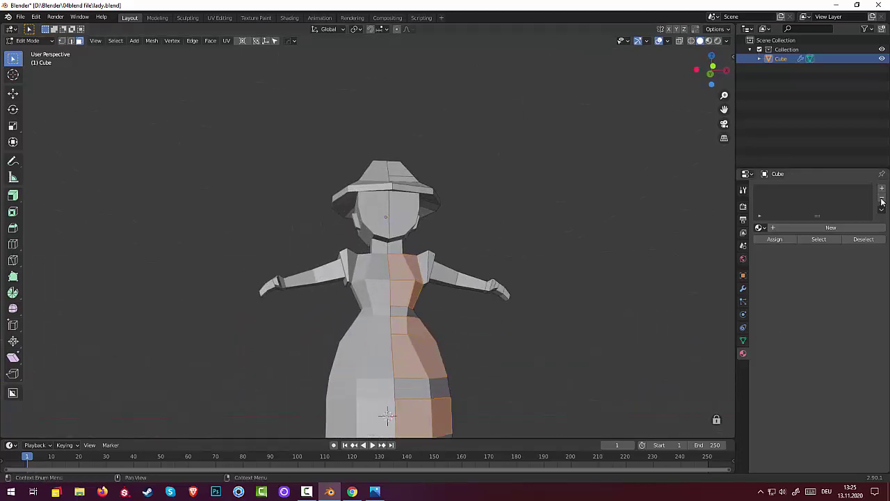
# Add Material.007 with pink base colour (H 0.839, S 0.377, V 0.906) and use Material Preview shading
pyautogui.click(882, 190)
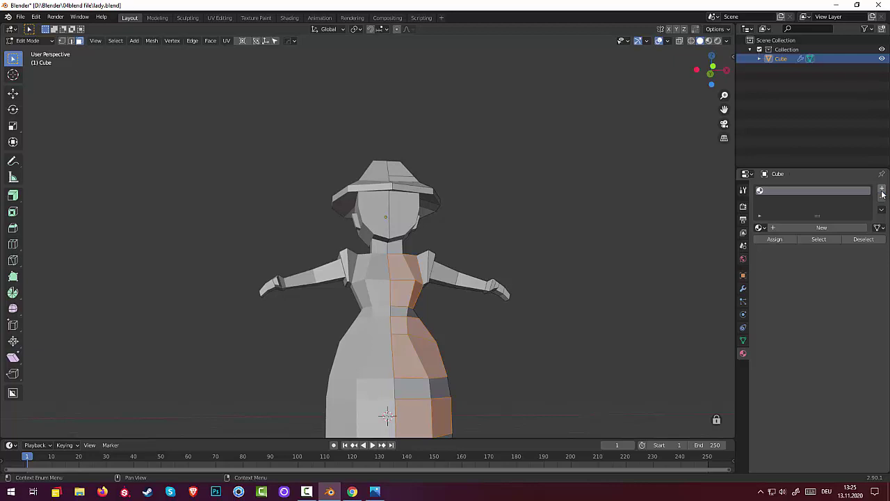
pyautogui.click(833, 228)
pyautogui.click(822, 336)
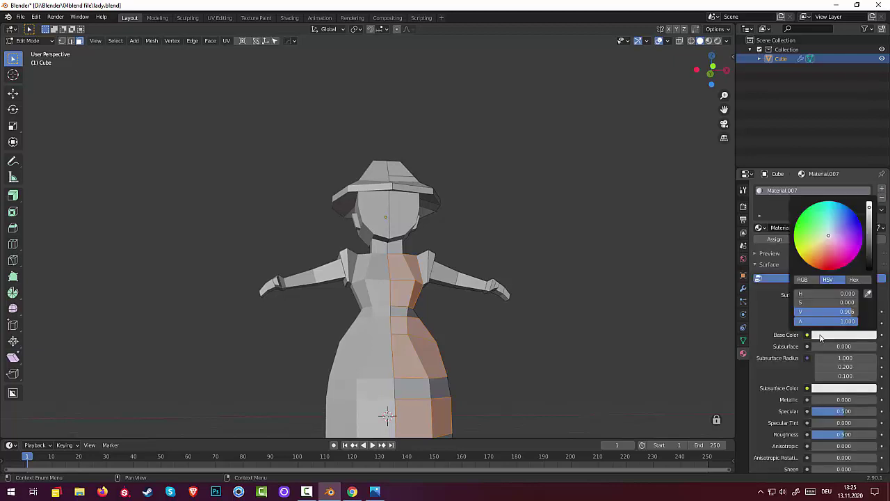
pyautogui.click(836, 241)
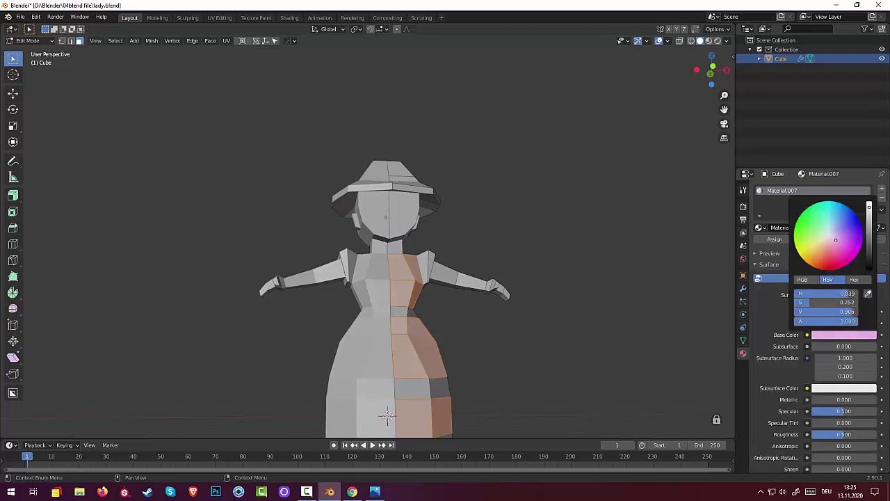
pyautogui.moveTo(836, 240); pyautogui.dragTo(841, 242)
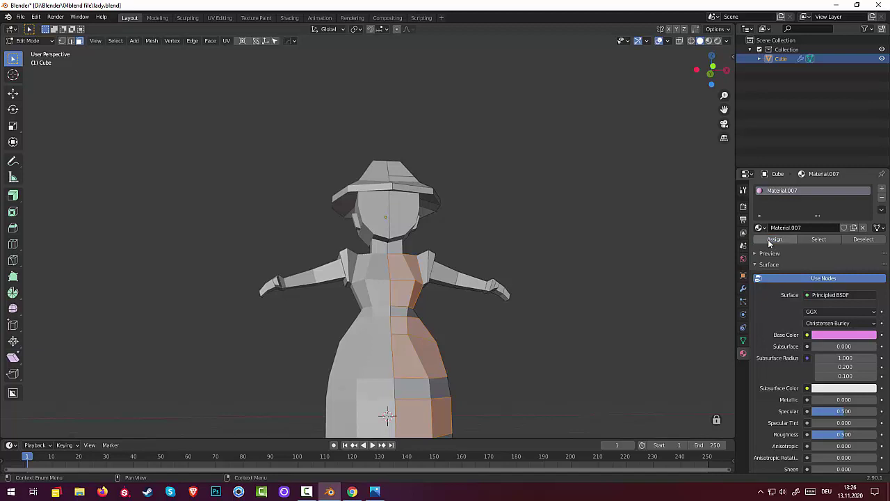
pyautogui.click(708, 41)
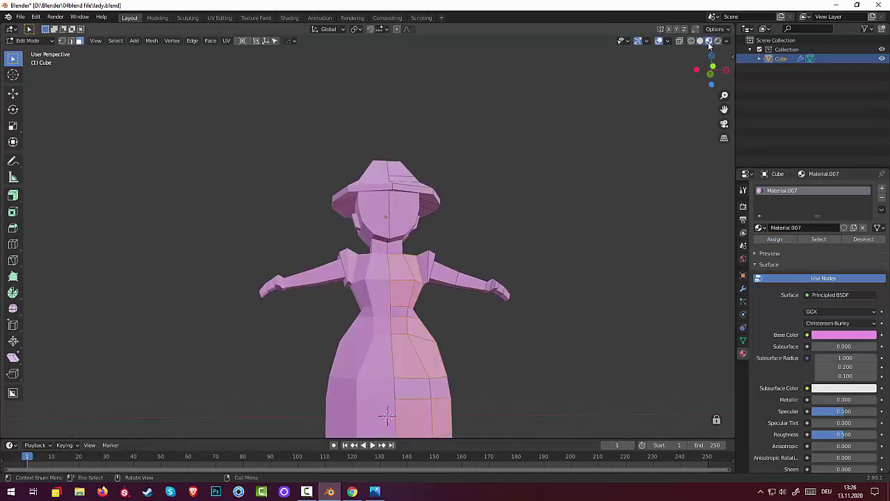
# Lower Material.007's base colour saturation to 0.139 for a pale, skin-like pink
pyautogui.moveTo(575, 274)
pyautogui.mouseDown(button='middle')
pyautogui.moveTo(553, 322)
pyautogui.moveTo(566, 283)
pyautogui.mouseUp(button='middle')
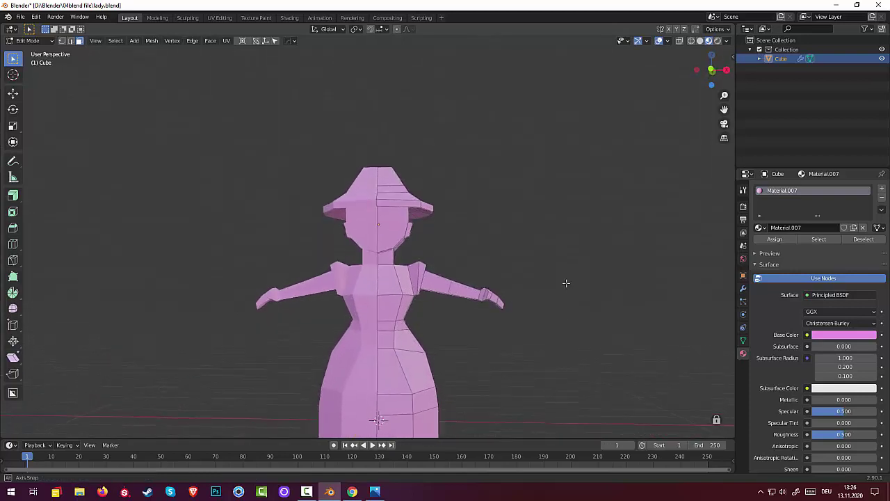
pyautogui.scroll(-1, 577, 289)
pyautogui.scroll(-2, 591, 293)
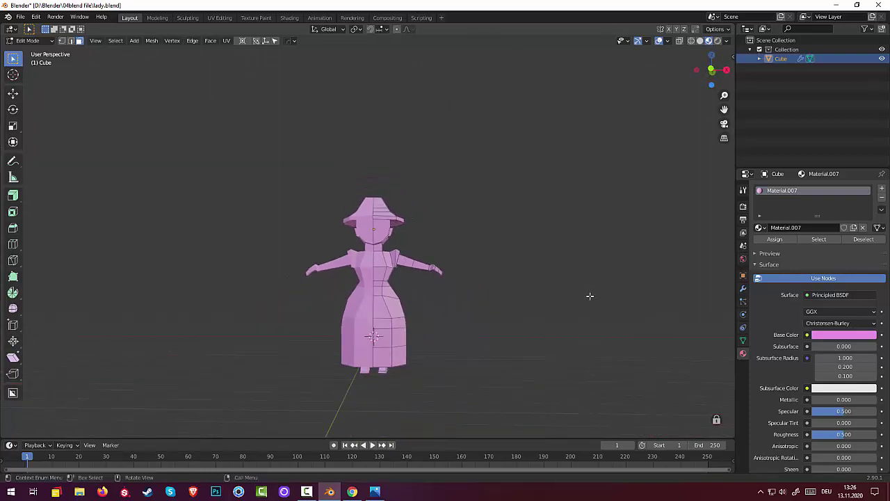
pyautogui.moveTo(590, 296); pyautogui.dragTo(563, 322, button='middle')
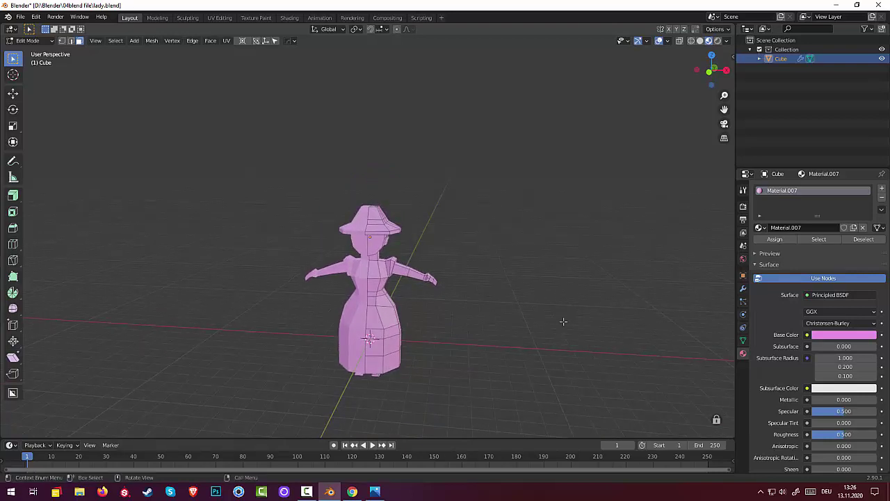
pyautogui.click(831, 337)
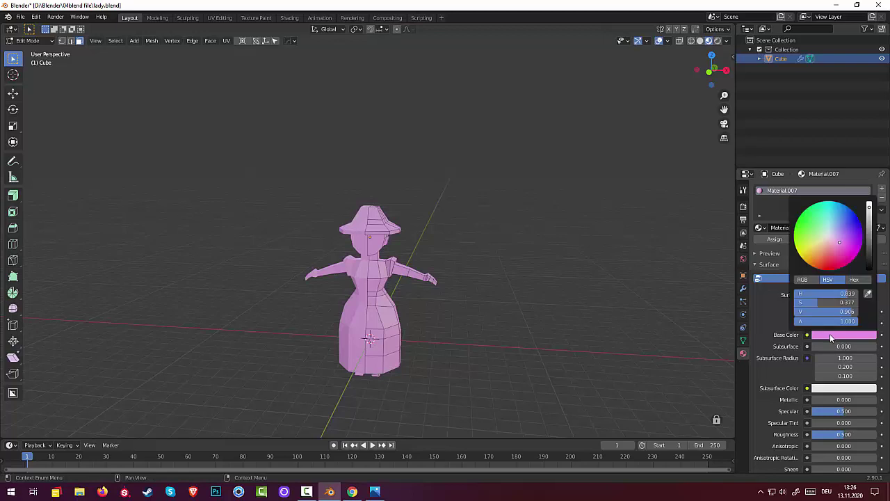
pyautogui.click(829, 238)
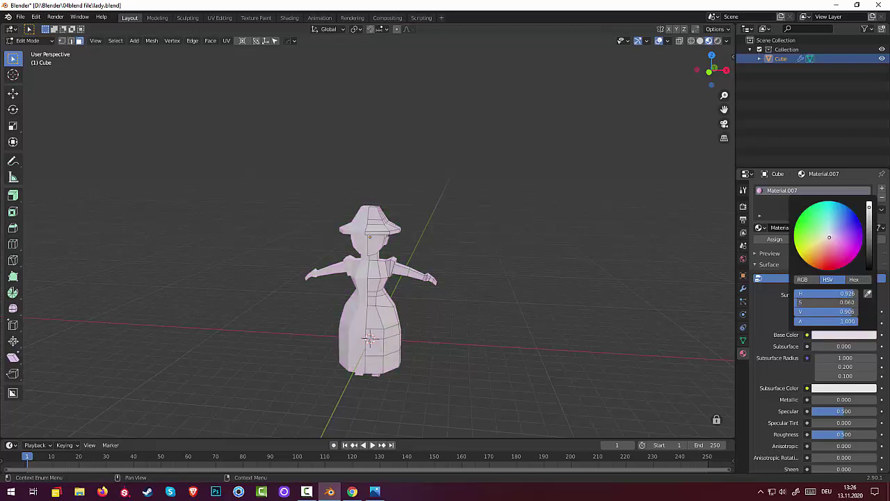
pyautogui.moveTo(830, 239); pyautogui.dragTo(830, 245)
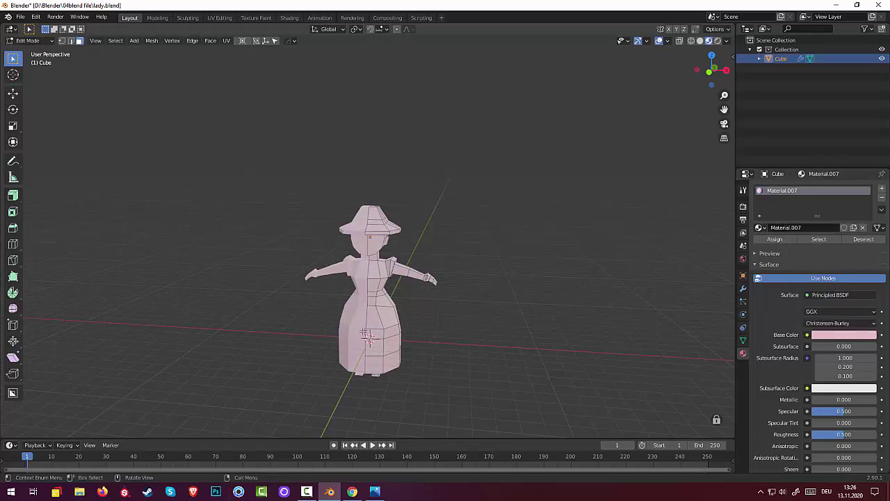
pyautogui.scroll(2, 367, 334)
pyautogui.scroll(1, 366, 334)
# Select the dress's chest and waist faces from the front and side
pyautogui.moveTo(421, 309); pyautogui.dragTo(383, 299, button='middle')
pyautogui.click(379, 295)
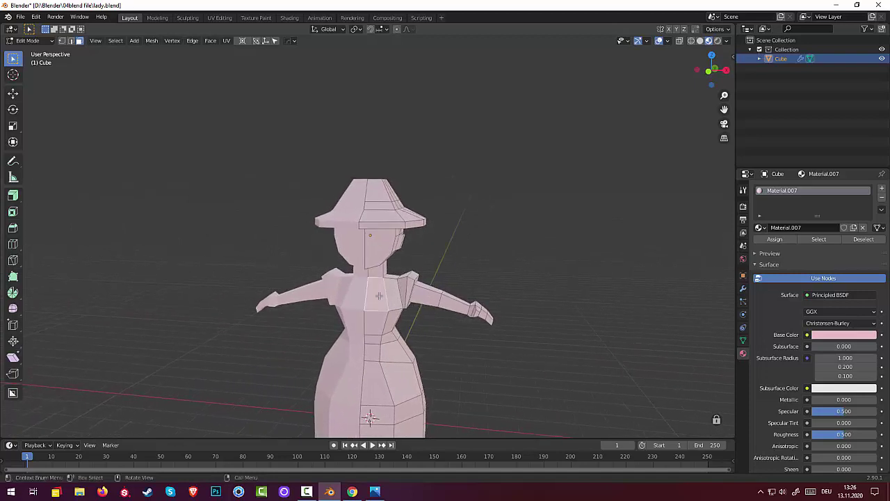
pyautogui.keyDown('shift'); pyautogui.click(393, 294); pyautogui.keyUp('shift')
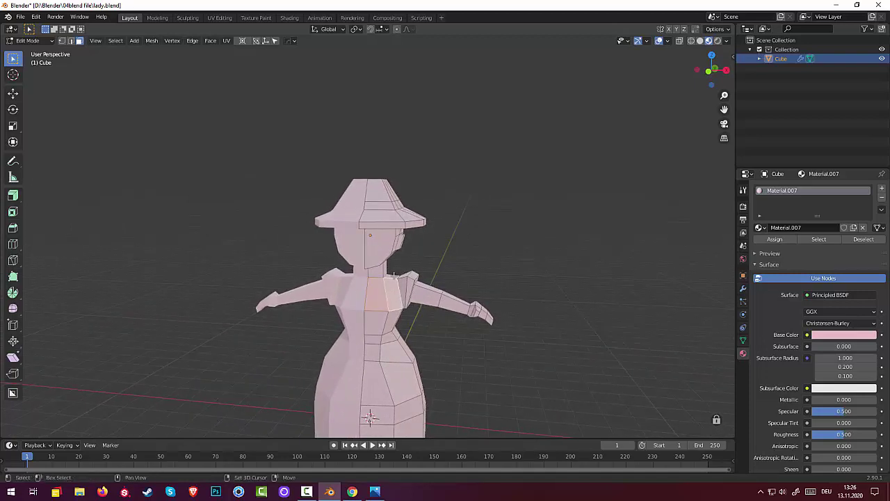
pyautogui.keyDown('shift'); pyautogui.click(376, 323); pyautogui.keyUp('shift')
pyautogui.keyDown('shift'); pyautogui.click(391, 320); pyautogui.keyUp('shift')
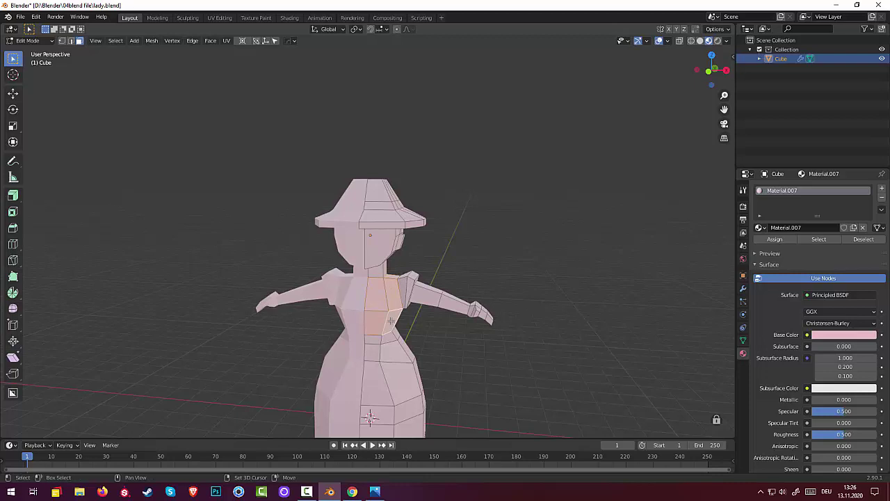
pyautogui.keyDown('shift'); pyautogui.click(376, 352); pyautogui.keyUp('shift')
pyautogui.keyDown('shift'); pyautogui.click(390, 353); pyautogui.keyUp('shift')
pyautogui.moveTo(407, 348)
pyautogui.mouseDown(button='middle')
pyautogui.moveTo(359, 376)
pyautogui.moveTo(310, 340)
pyautogui.mouseUp(button='middle')
pyautogui.keyDown('shift'); pyautogui.click(339, 330); pyautogui.keyUp('shift')
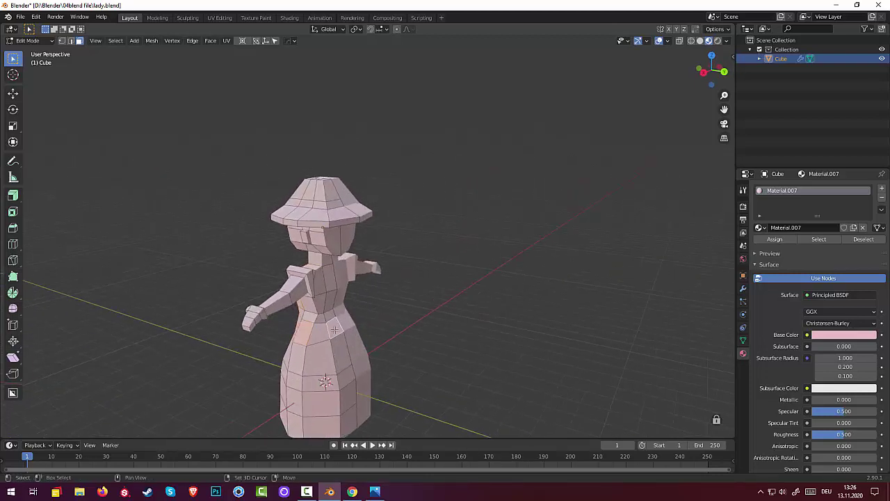
pyautogui.keyDown('shift'); pyautogui.click(321, 334); pyautogui.keyUp('shift')
pyautogui.keyDown('shift'); pyautogui.click(320, 302); pyautogui.keyUp('shift')
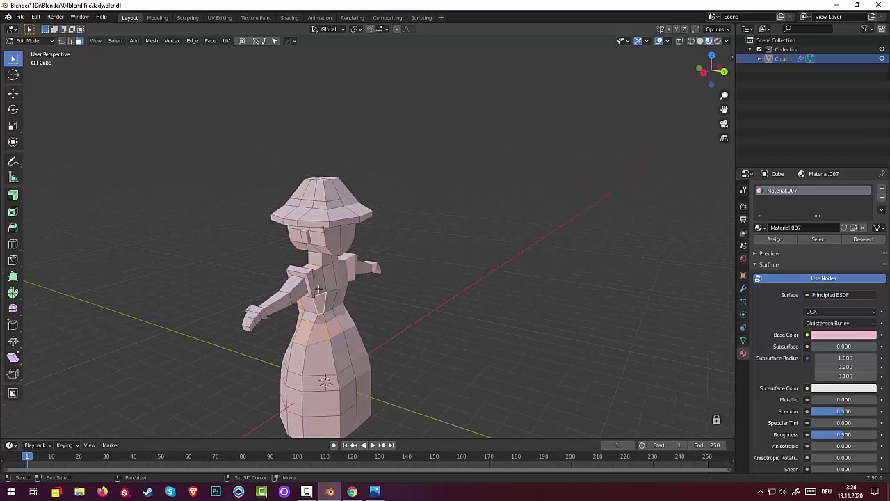
pyautogui.keyDown('shift'); pyautogui.click(320, 279); pyautogui.keyUp('shift')
# Add the skirt faces front and side, dropping one wrongly picked face
pyautogui.moveTo(318, 271); pyautogui.dragTo(366, 338, button='middle')
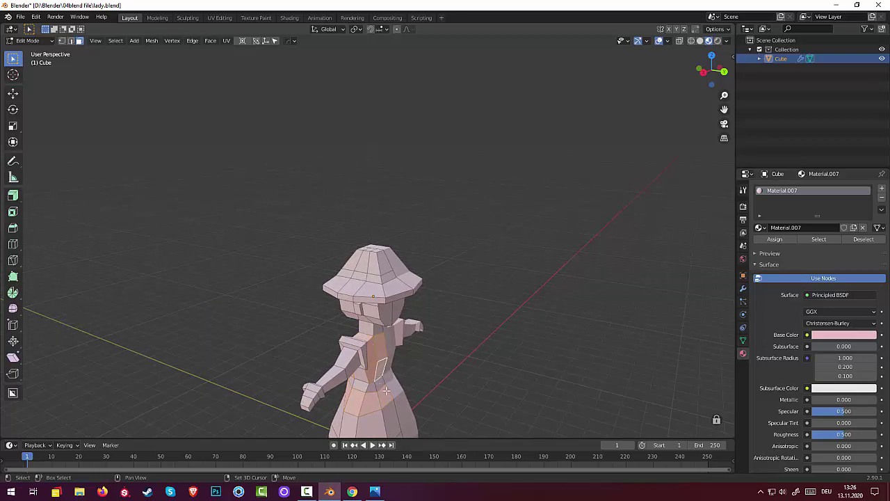
pyautogui.moveTo(382, 370); pyautogui.dragTo(511, 373, button='middle')
pyautogui.scroll(-2, 511, 374)
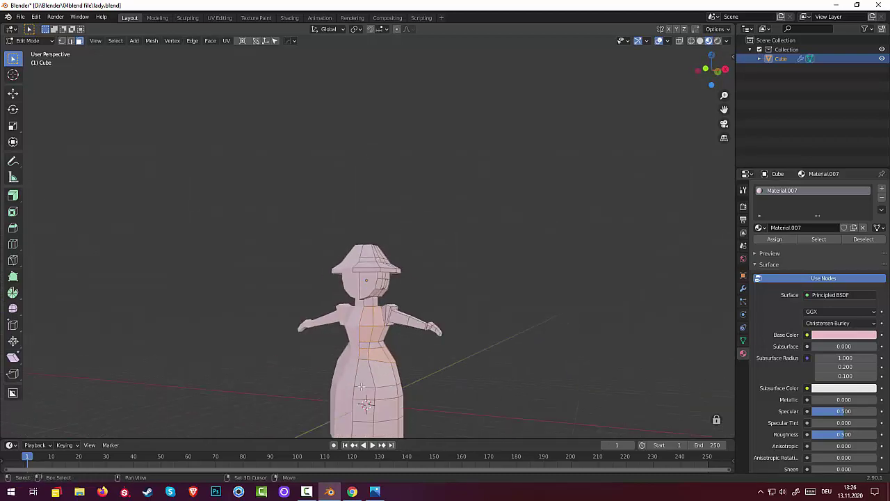
pyautogui.keyDown('shift'); pyautogui.click(381, 375); pyautogui.keyUp('shift')
pyautogui.keyDown('shift'); pyautogui.click(363, 395); pyautogui.keyUp('shift')
pyautogui.keyDown('shift'); pyautogui.click(365, 398); pyautogui.keyUp('shift')
pyautogui.keyDown('shift'); pyautogui.click(367, 406); pyautogui.keyUp('shift')
pyautogui.moveTo(366, 407); pyautogui.dragTo(381, 409, button='middle')
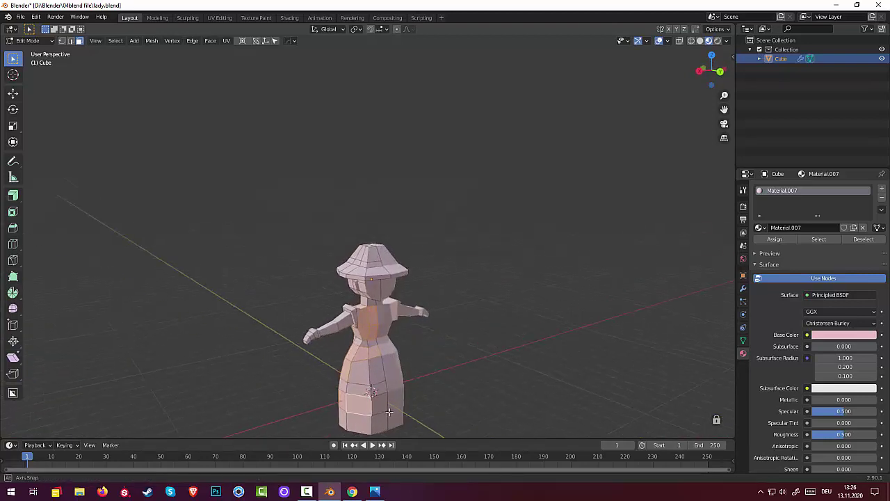
pyautogui.keyDown('shift'); pyautogui.click(381, 409); pyautogui.keyUp('shift')
pyautogui.keyDown('shift'); pyautogui.click(364, 375); pyautogui.keyUp('shift')
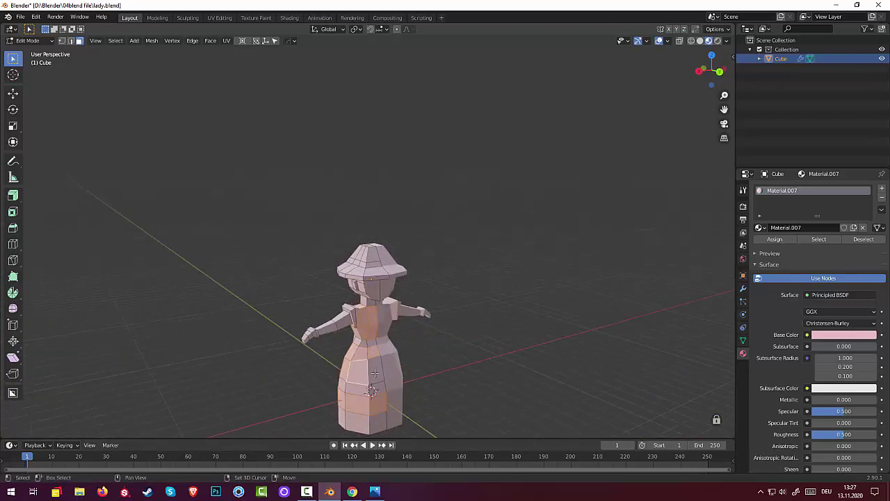
pyautogui.moveTo(364, 375)
pyautogui.mouseDown(button='middle')
pyautogui.moveTo(570, 352)
pyautogui.moveTo(582, 358)
pyautogui.moveTo(561, 379)
pyautogui.moveTo(570, 369)
pyautogui.mouseUp(button='middle')
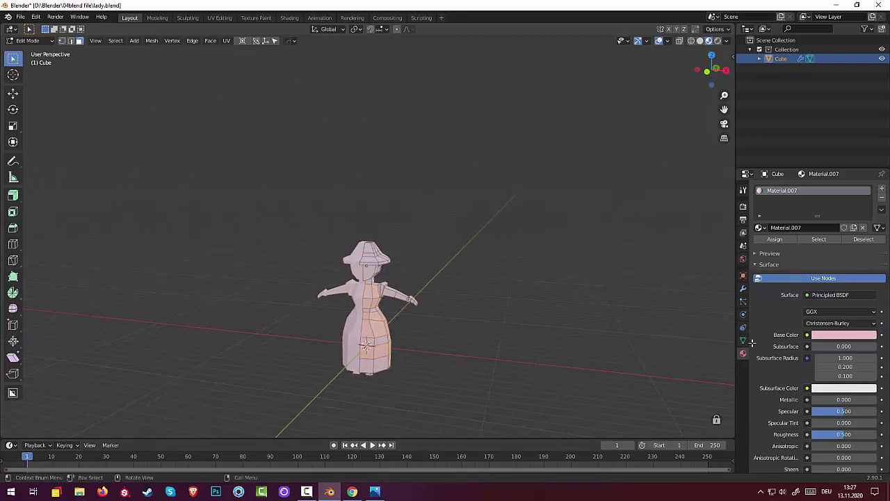
# Create purple Material.008 (H 0.762, S 0.361, V 0.765) and assign it to the dress faces
pyautogui.click(884, 190)
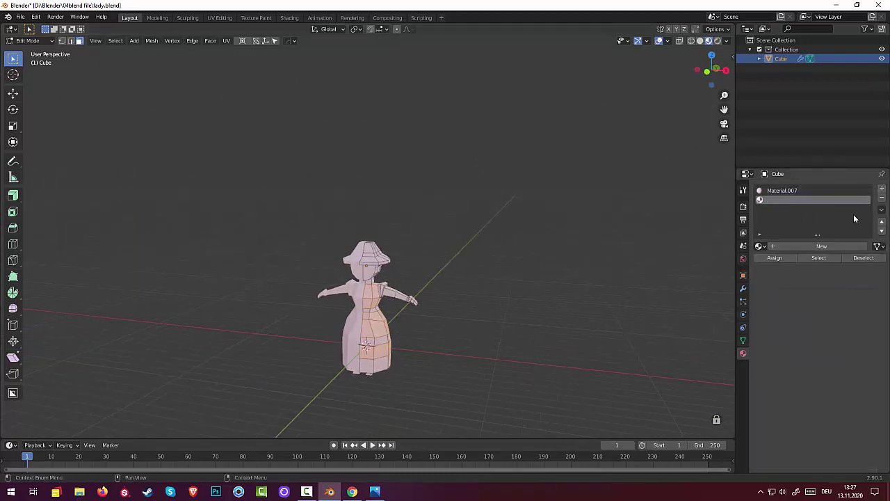
pyautogui.click(825, 246)
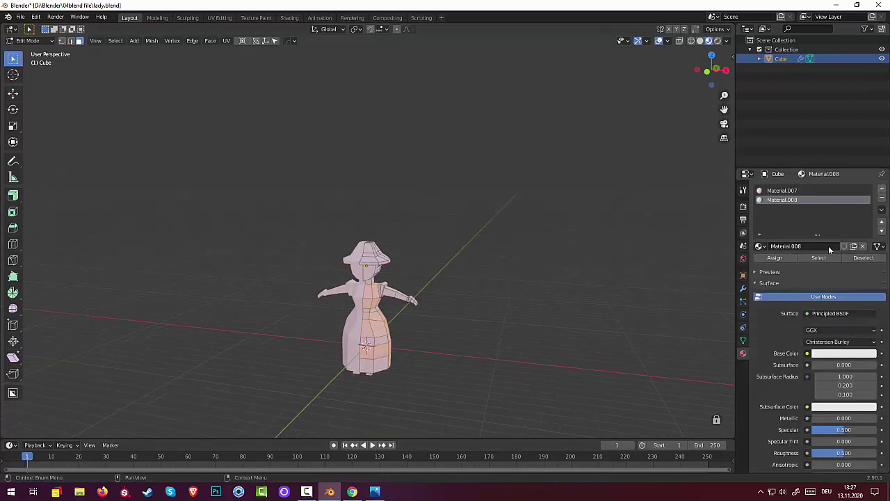
pyautogui.click(857, 354)
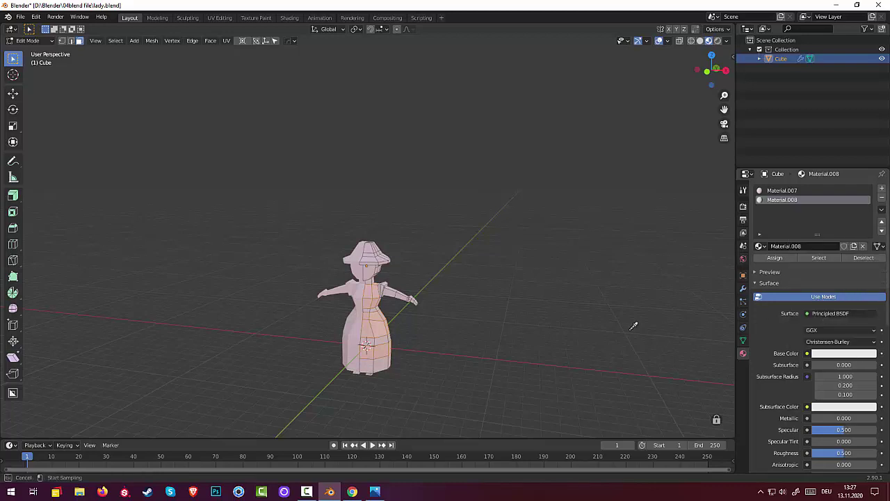
pyautogui.click(868, 310)
pyautogui.click(383, 333)
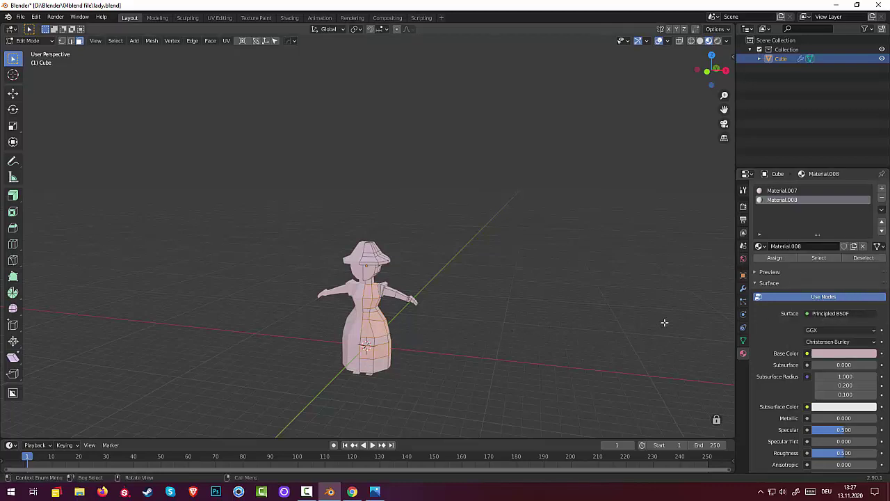
pyautogui.click(849, 354)
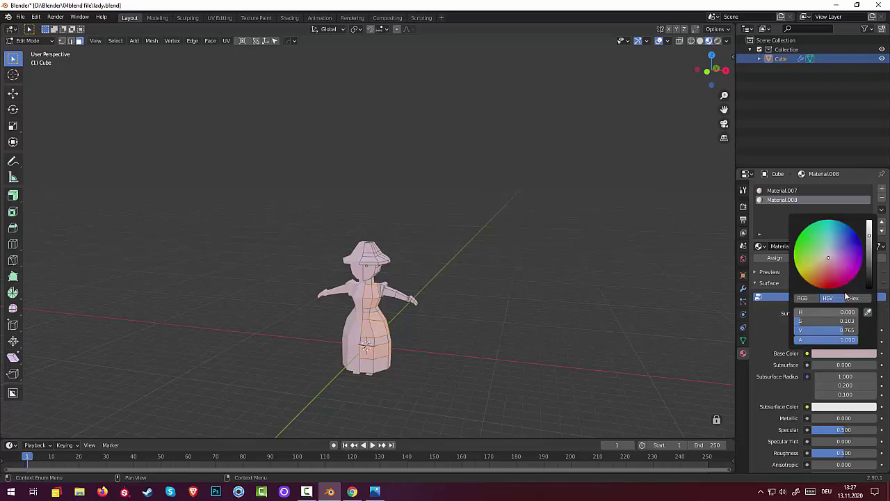
pyautogui.click(841, 254)
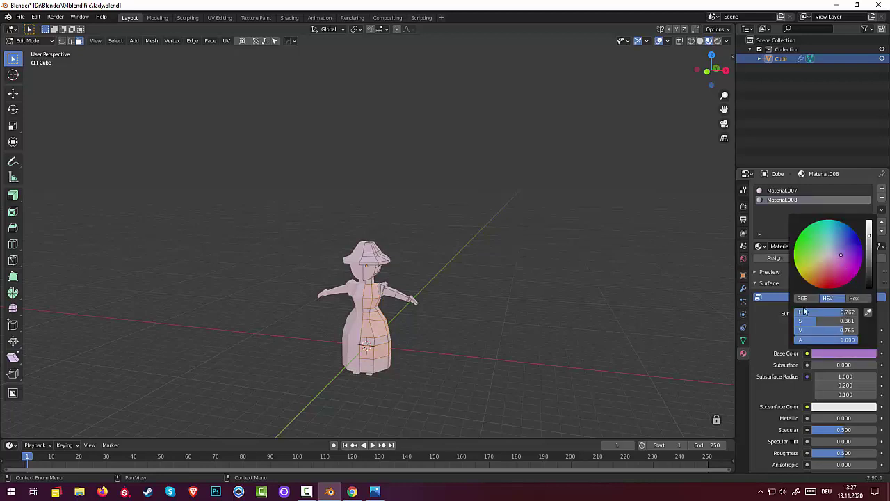
pyautogui.click(772, 259)
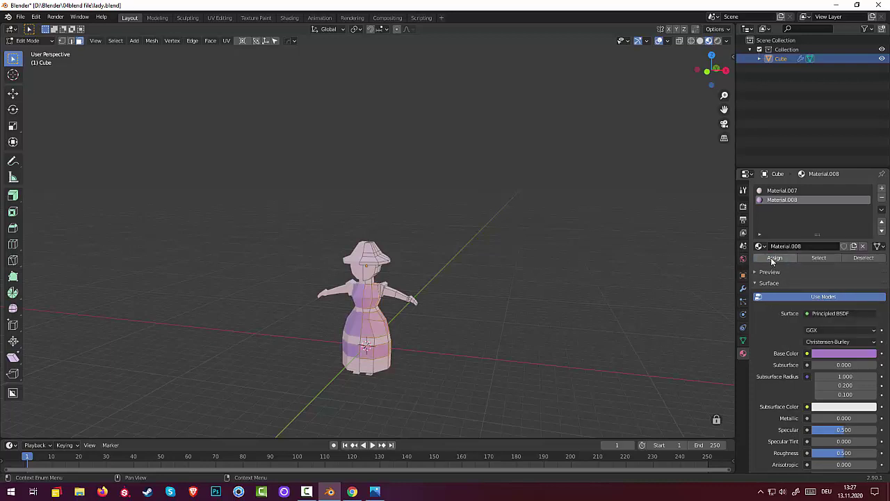
pyautogui.moveTo(590, 391); pyautogui.dragTo(590, 393, button='middle')
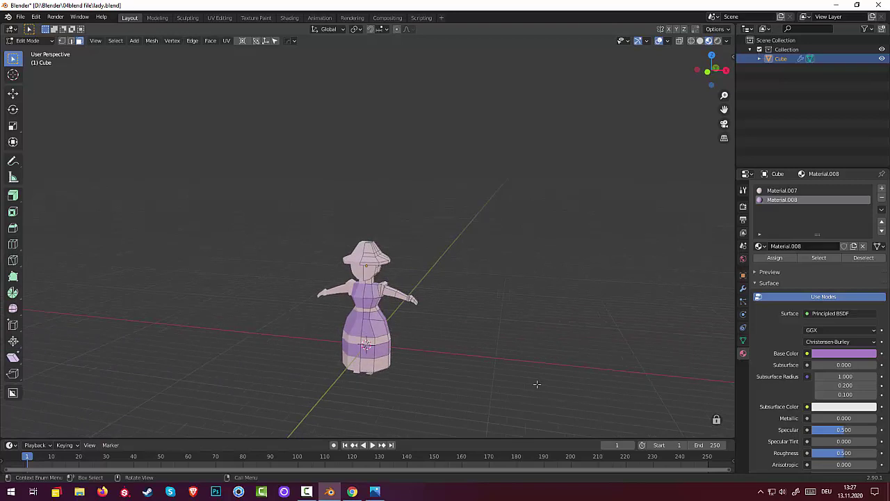
# Switch to the Material.007 slot and select the narrow face beside the shoulder
pyautogui.scroll(3, 445, 367)
pyautogui.scroll(2, 410, 358)
pyautogui.moveTo(413, 362); pyautogui.dragTo(391, 327, button='middle')
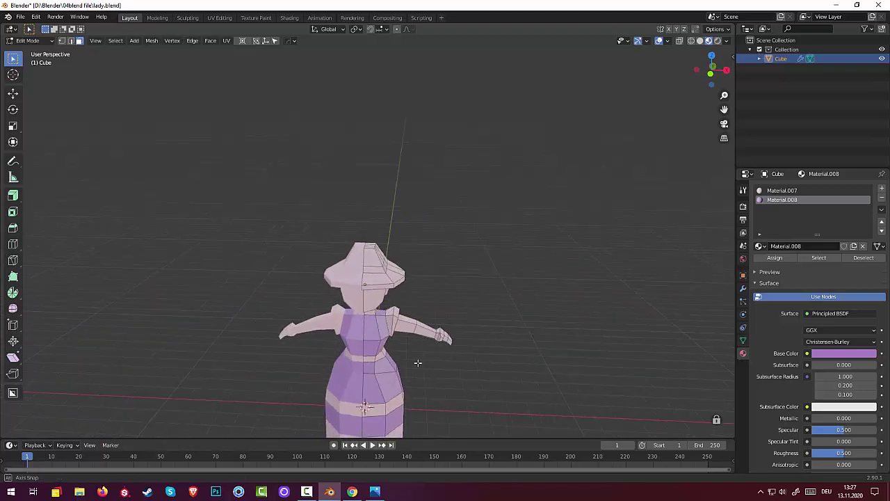
pyautogui.click(391, 321)
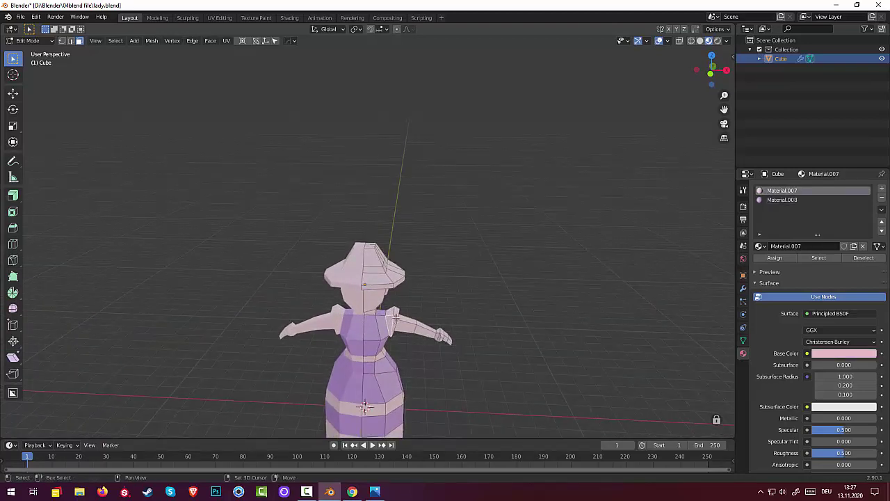
pyautogui.moveTo(394, 317)
pyautogui.mouseDown(button='middle')
pyautogui.moveTo(339, 291)
pyautogui.moveTo(373, 331)
pyautogui.mouseUp(button='middle')
pyautogui.click(376, 331)
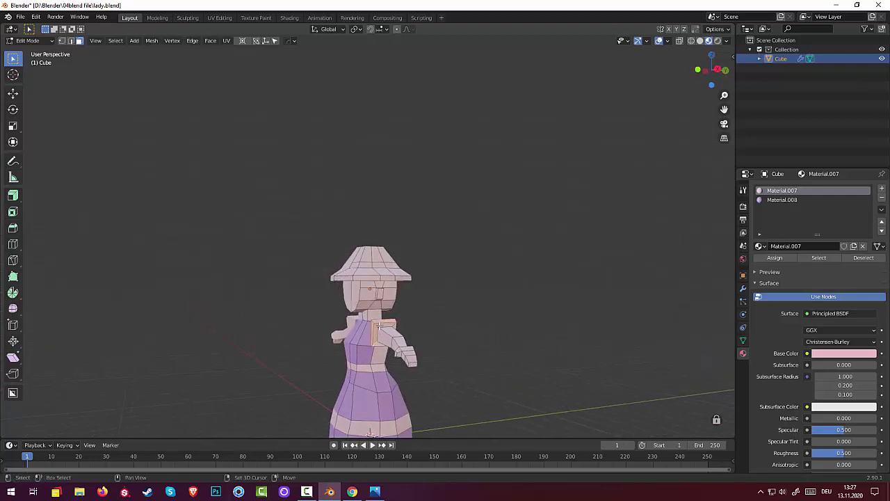
pyautogui.moveTo(384, 324)
pyautogui.mouseDown(button='middle')
pyautogui.moveTo(350, 333)
pyautogui.moveTo(509, 366)
pyautogui.mouseUp(button='middle')
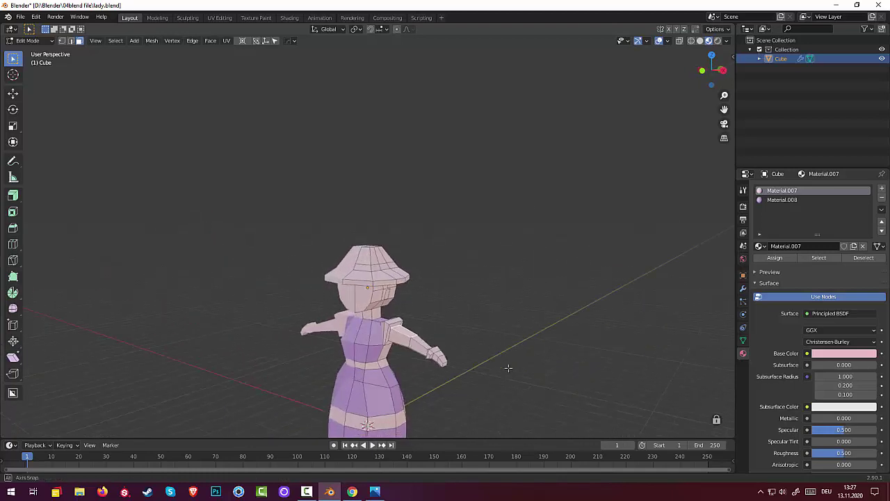
# In edge select mode, move the selection 0.1709 m along X, then zoom in on the lady
pyautogui.click(71, 40)
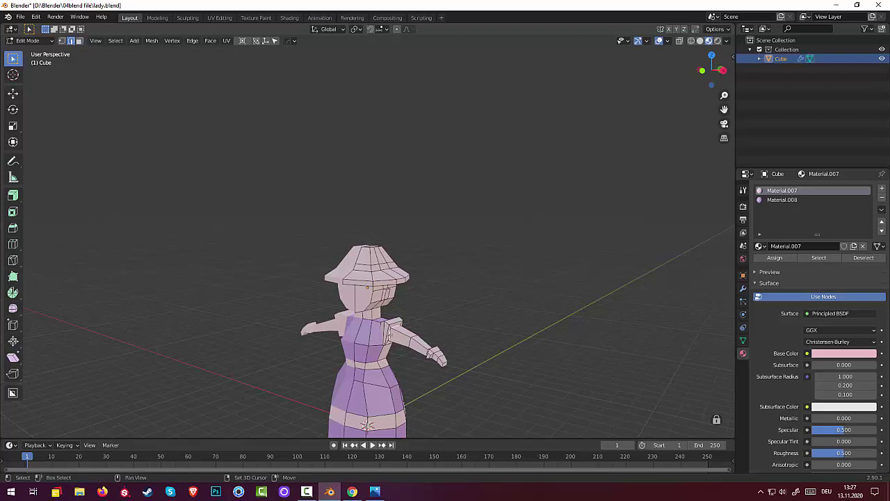
pyautogui.moveTo(480, 372); pyautogui.dragTo(354, 333, button='middle')
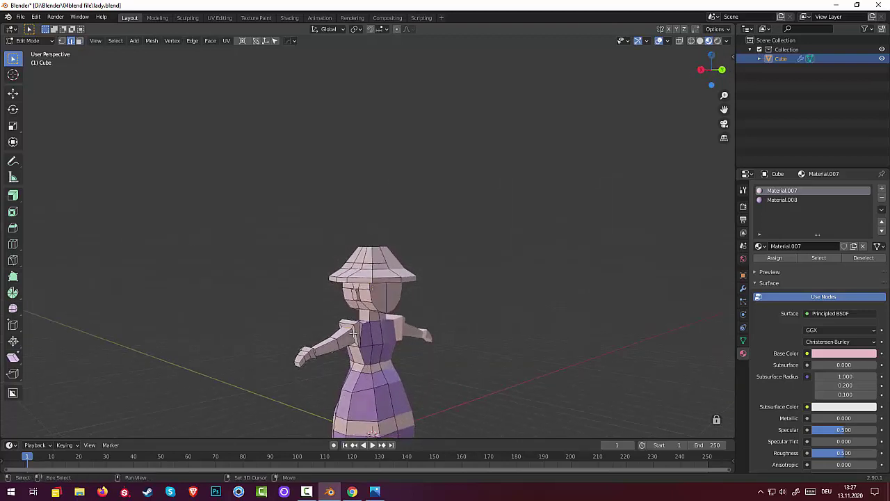
pyautogui.moveTo(367, 366); pyautogui.dragTo(364, 277, button='middle')
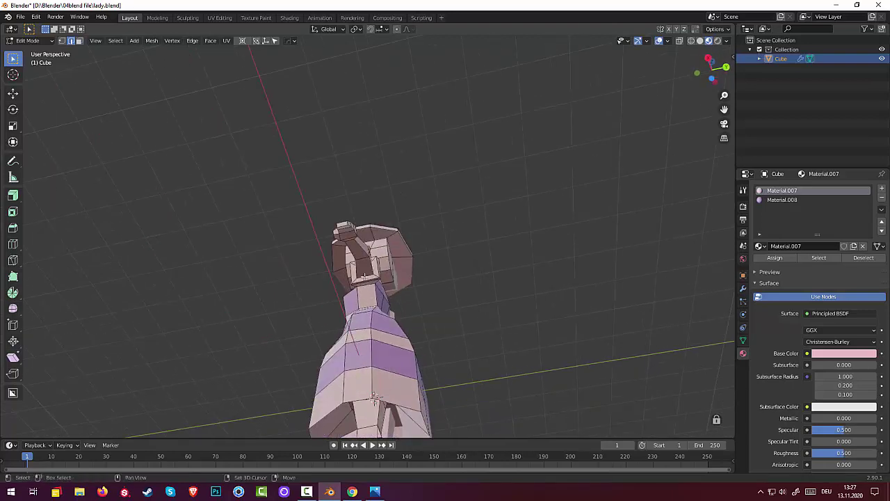
pyautogui.moveTo(374, 399)
pyautogui.mouseDown(button='middle')
pyautogui.moveTo(473, 310)
pyautogui.moveTo(506, 359)
pyautogui.mouseUp(button='middle')
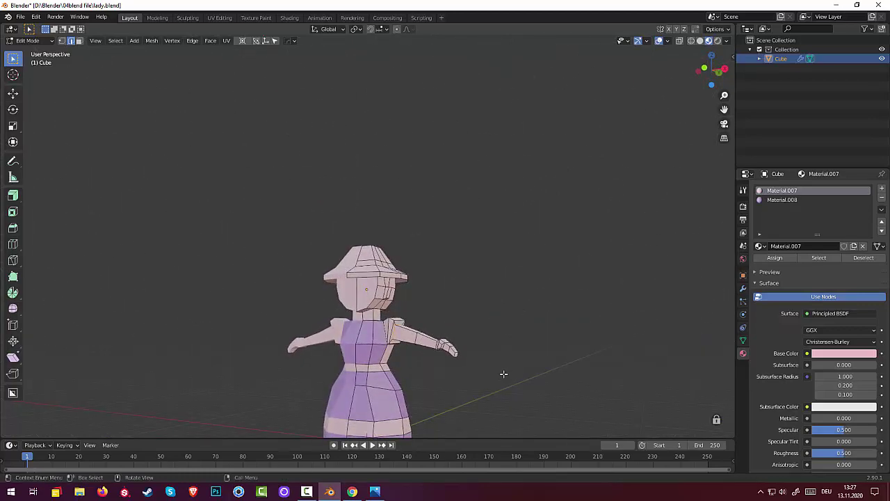
pyautogui.press('g')
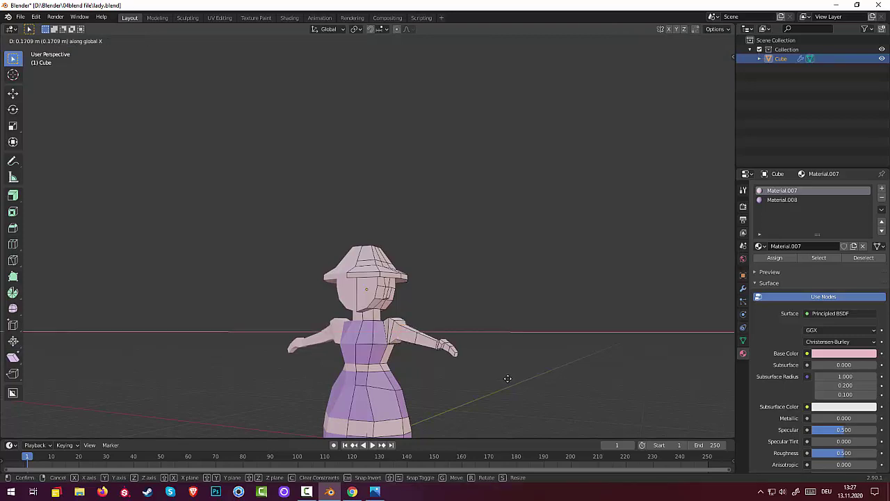
pyautogui.click(507, 378)
pyautogui.moveTo(508, 379); pyautogui.dragTo(534, 416, button='middle')
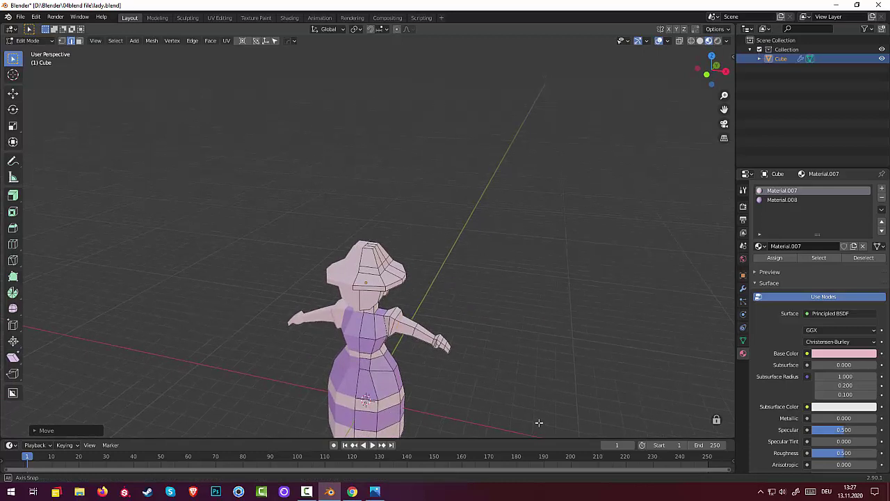
pyautogui.scroll(1, 444, 350)
pyautogui.scroll(1, 442, 349)
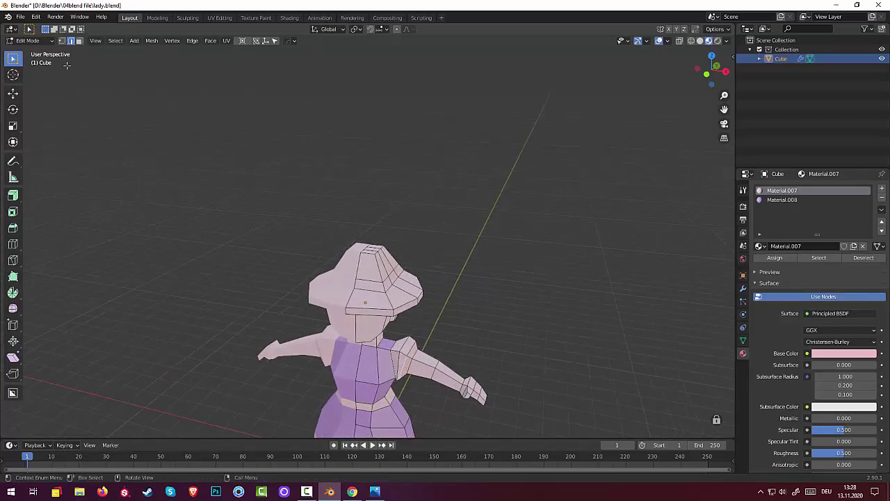
# In face select, pick the top face of each arm, one per shoulder
pyautogui.click(80, 41)
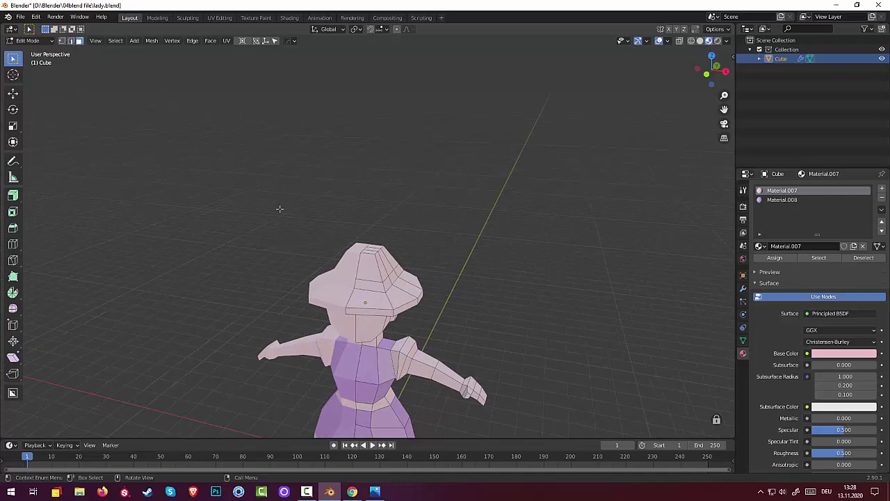
pyautogui.keyDown('shift'); pyautogui.click(401, 365); pyautogui.keyUp('shift')
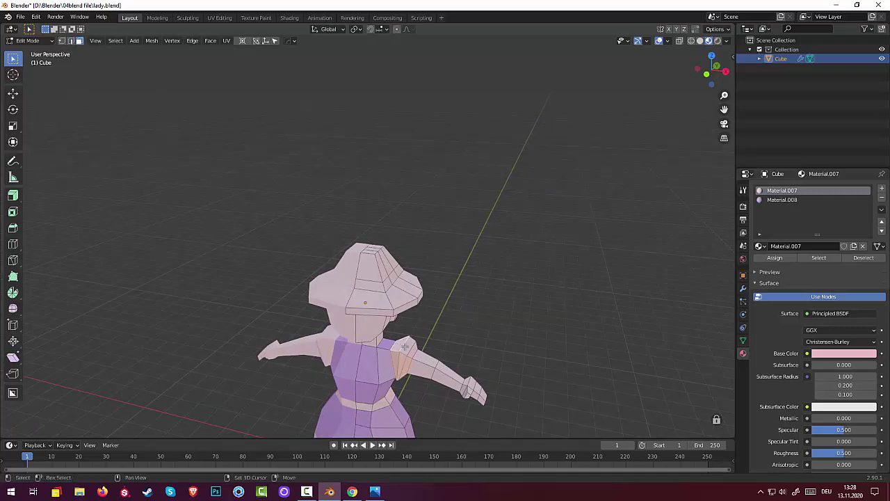
pyautogui.moveTo(409, 356); pyautogui.dragTo(327, 368, button='middle')
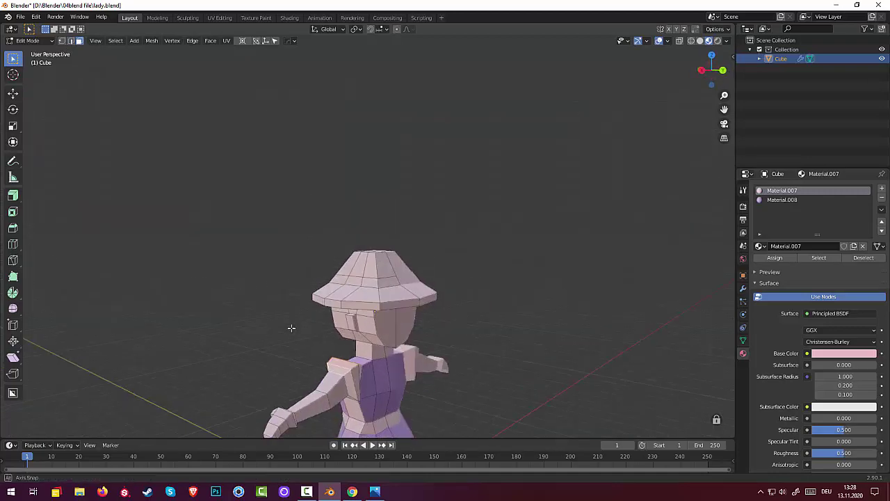
pyautogui.keyDown('shift'); pyautogui.click(326, 370); pyautogui.keyUp('shift')
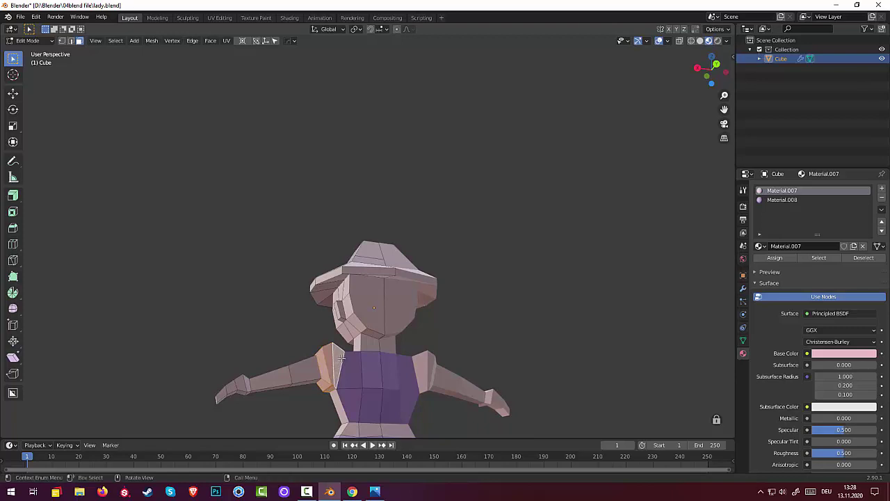
pyautogui.moveTo(333, 373)
pyautogui.mouseDown(button='middle')
pyautogui.moveTo(441, 306)
pyautogui.moveTo(469, 309)
pyautogui.moveTo(479, 328)
pyautogui.moveTo(529, 364)
pyautogui.moveTo(519, 328)
pyautogui.moveTo(451, 298)
pyautogui.moveTo(402, 301)
pyautogui.moveTo(329, 317)
pyautogui.moveTo(512, 338)
pyautogui.moveTo(628, 397)
pyautogui.moveTo(577, 375)
pyautogui.moveTo(630, 334)
pyautogui.mouseUp(button='middle')
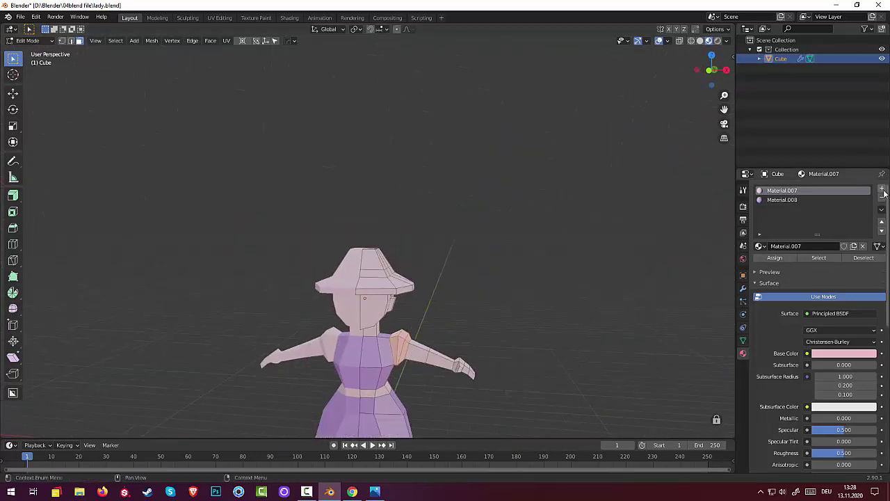
# Create deep purple Material.009 (H 0.747, S 0.653, V 0.689) and assign it to the shoulder faces
pyautogui.click(883, 190)
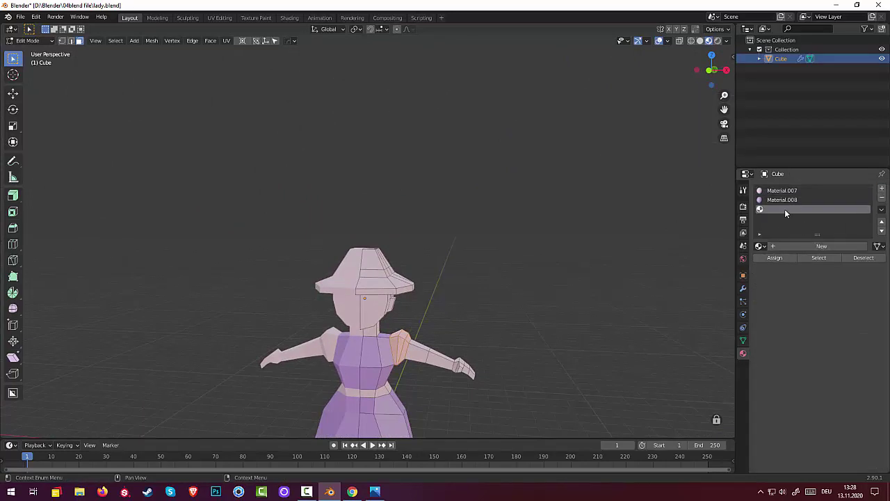
pyautogui.click(821, 247)
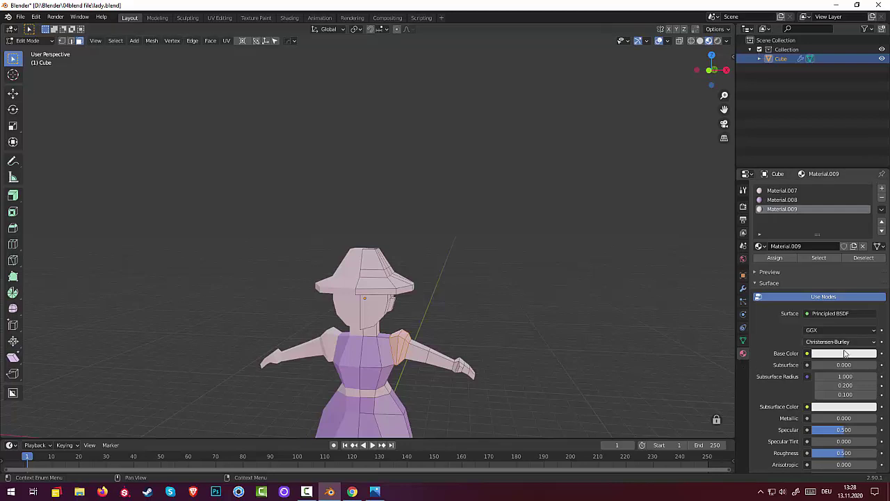
pyautogui.click(846, 355)
pyautogui.click(868, 312)
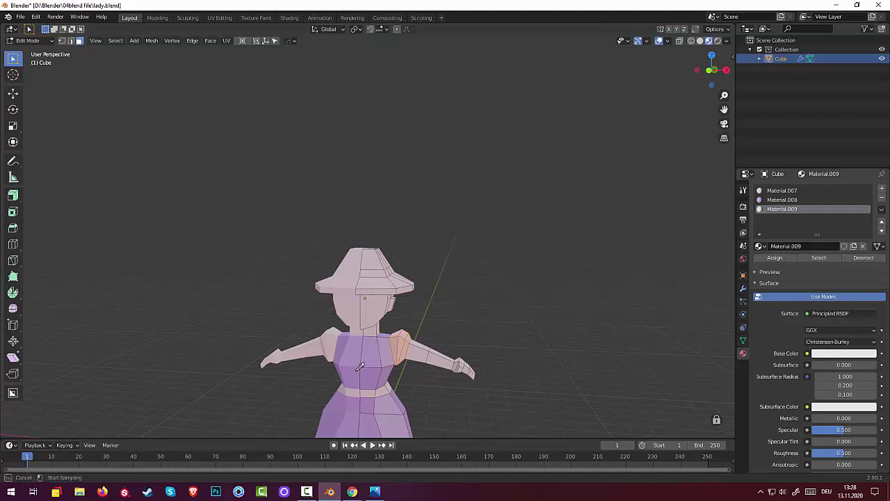
pyautogui.click(373, 357)
pyautogui.click(823, 355)
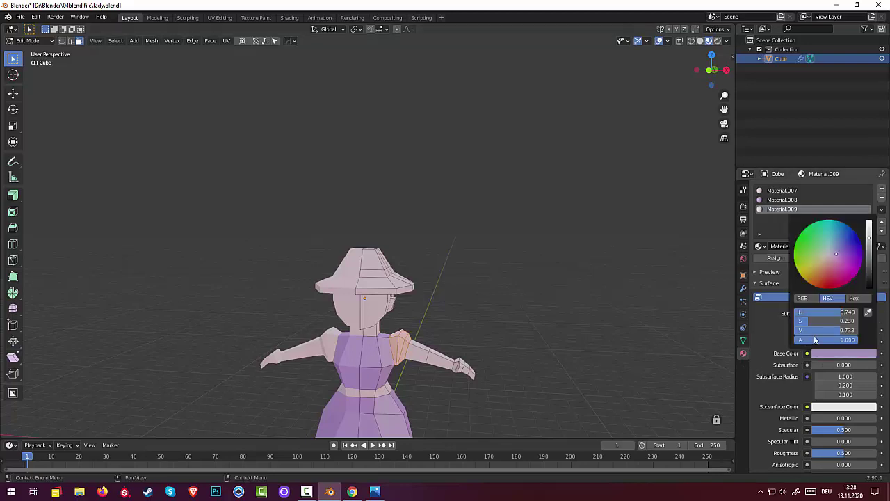
pyautogui.click(844, 254)
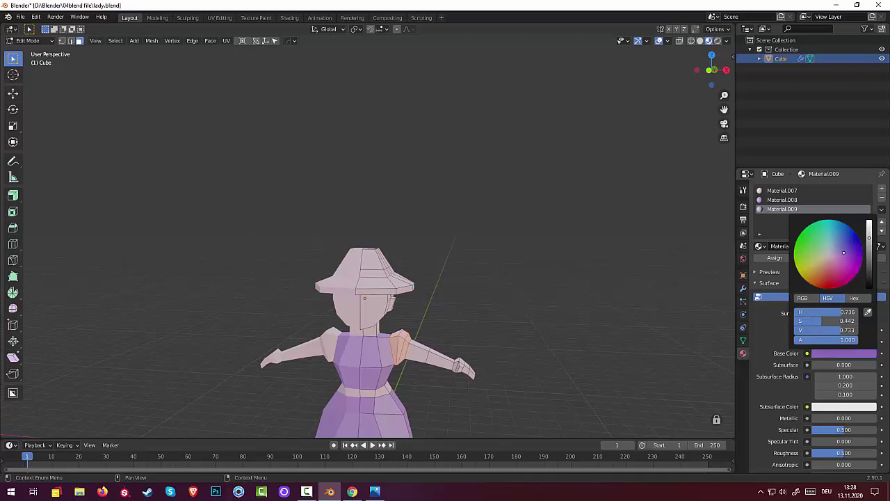
pyautogui.moveTo(846, 256); pyautogui.dragTo(850, 254)
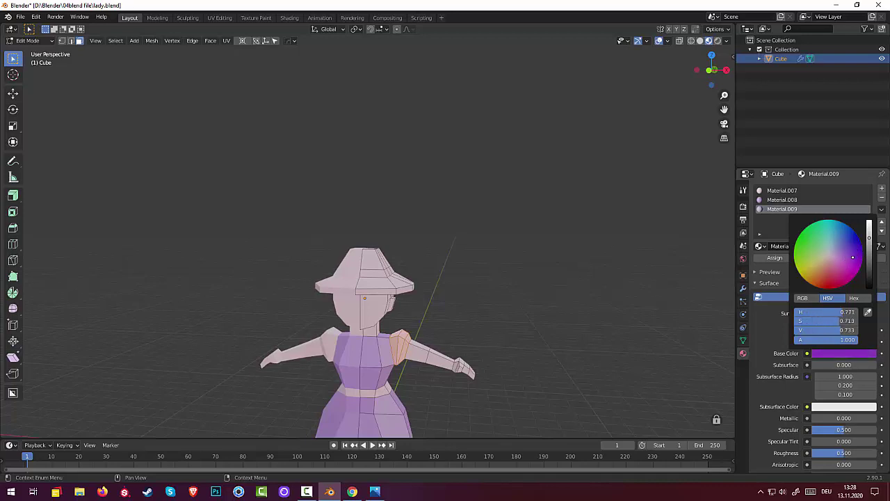
pyautogui.moveTo(873, 238); pyautogui.dragTo(870, 244)
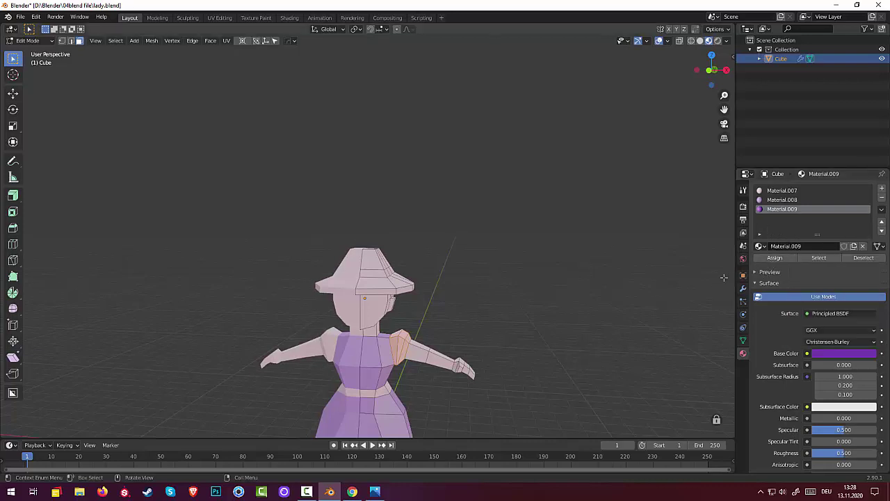
pyautogui.click(775, 257)
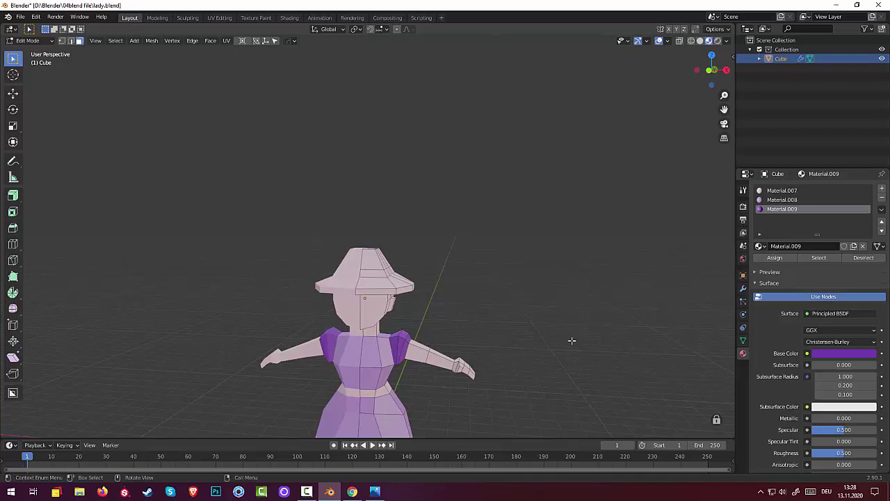
# Assign Material.008 to the currently selected faces
pyautogui.scroll(-3, 572, 340)
pyautogui.moveTo(557, 338)
pyautogui.mouseDown(button='middle')
pyautogui.moveTo(485, 333)
pyautogui.moveTo(463, 307)
pyautogui.mouseUp(button='middle')
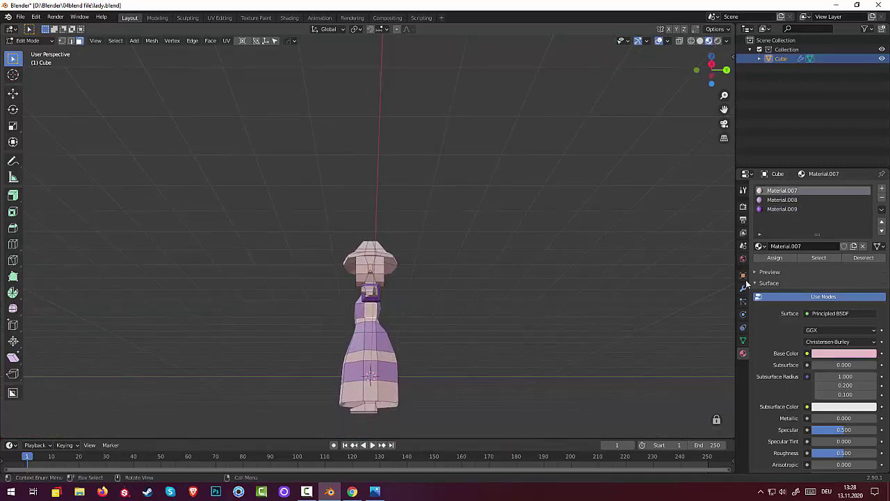
pyautogui.click(781, 200)
pyautogui.click(775, 258)
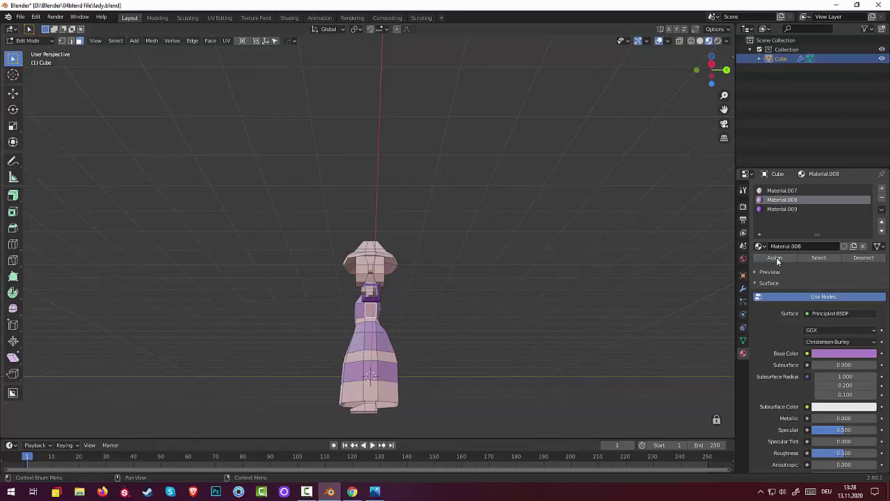
# Colour the waist band and a skirt face with deep purple Material.009
pyautogui.moveTo(477, 324)
pyautogui.mouseDown(button='middle')
pyautogui.moveTo(612, 346)
pyautogui.moveTo(429, 357)
pyautogui.moveTo(306, 338)
pyautogui.mouseUp(button='middle')
pyautogui.click(371, 329)
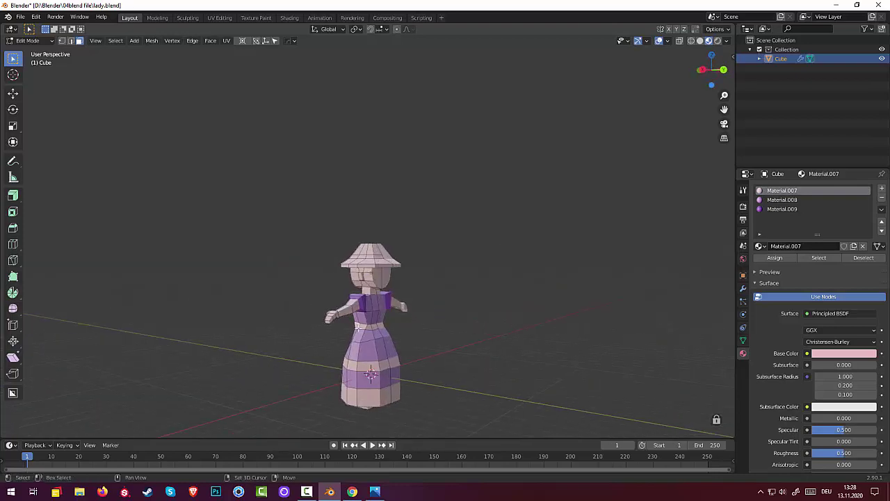
pyautogui.moveTo(375, 326)
pyautogui.mouseDown(button='middle')
pyautogui.moveTo(334, 338)
pyautogui.moveTo(519, 324)
pyautogui.mouseUp(button='middle')
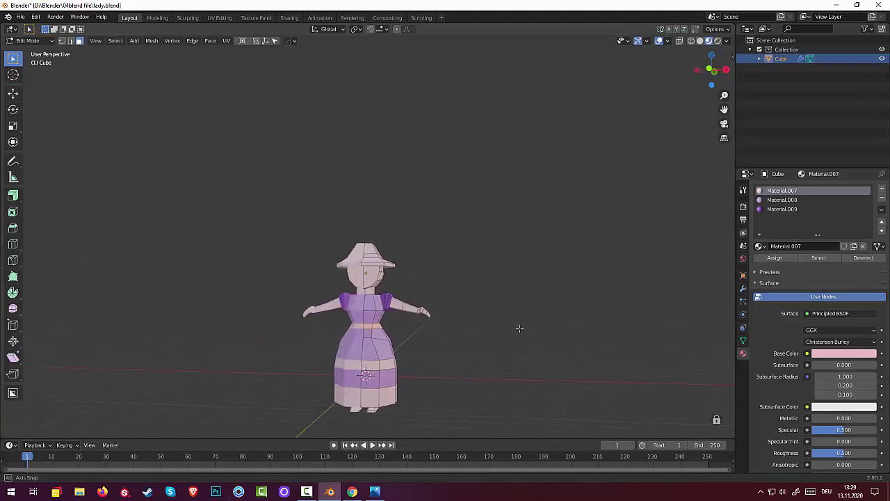
pyautogui.click(783, 209)
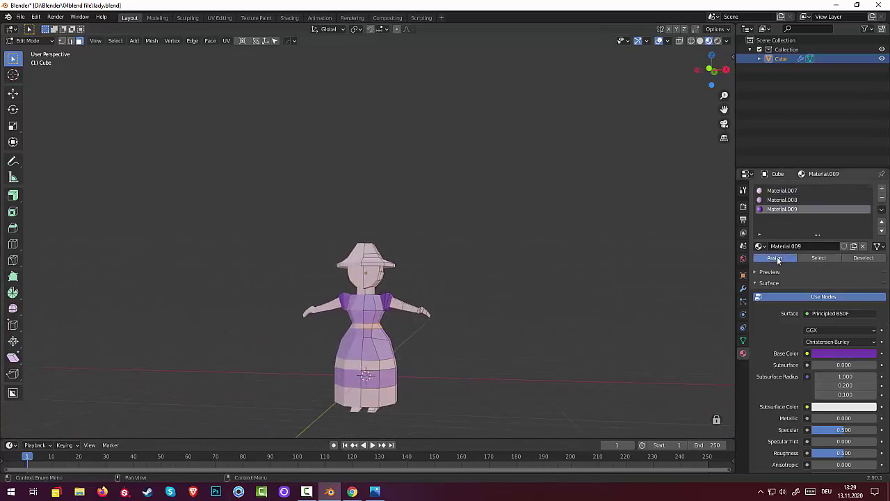
pyautogui.click(776, 258)
pyautogui.click(782, 191)
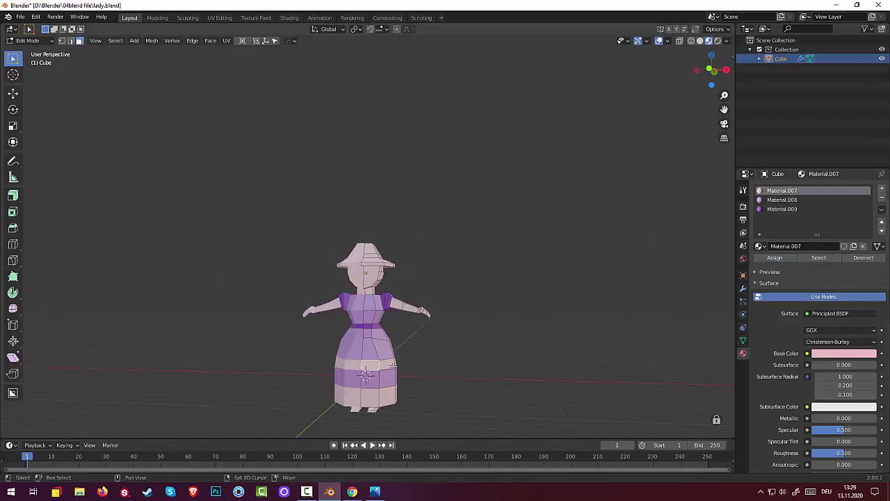
pyautogui.moveTo(392, 366)
pyautogui.mouseDown(button='middle')
pyautogui.moveTo(411, 381)
pyautogui.moveTo(371, 369)
pyautogui.mouseUp(button='middle')
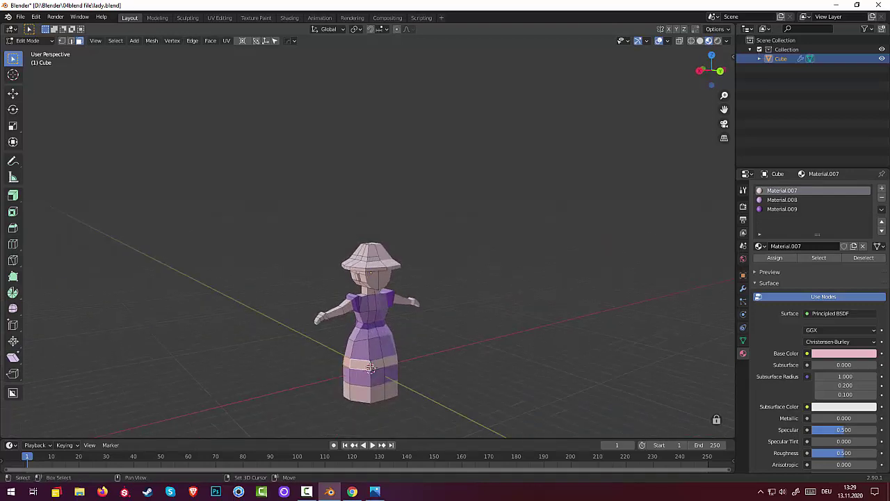
pyautogui.click(782, 209)
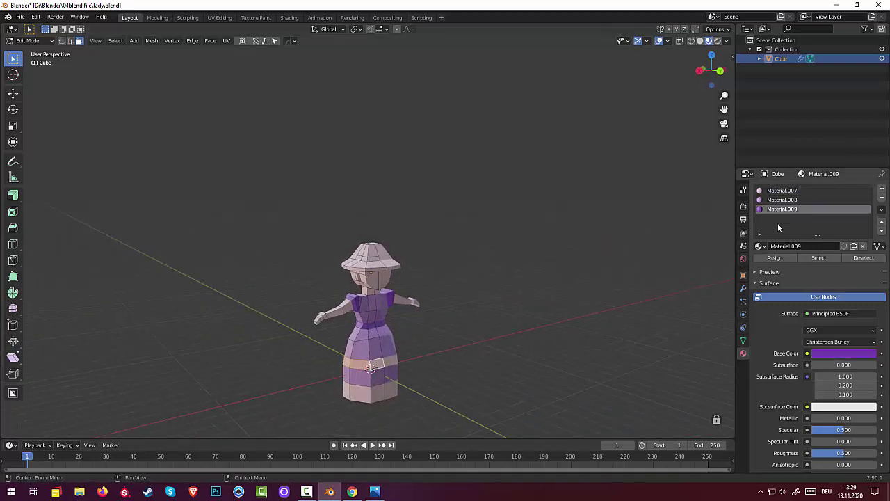
pyautogui.click(775, 258)
# Select a ring of faces around the lower skirt and give it Material.009
pyautogui.moveTo(642, 314)
pyautogui.mouseDown(button='middle')
pyautogui.moveTo(583, 344)
pyautogui.moveTo(674, 344)
pyautogui.moveTo(420, 407)
pyautogui.moveTo(333, 393)
pyautogui.mouseUp(button='middle')
pyautogui.click(370, 400)
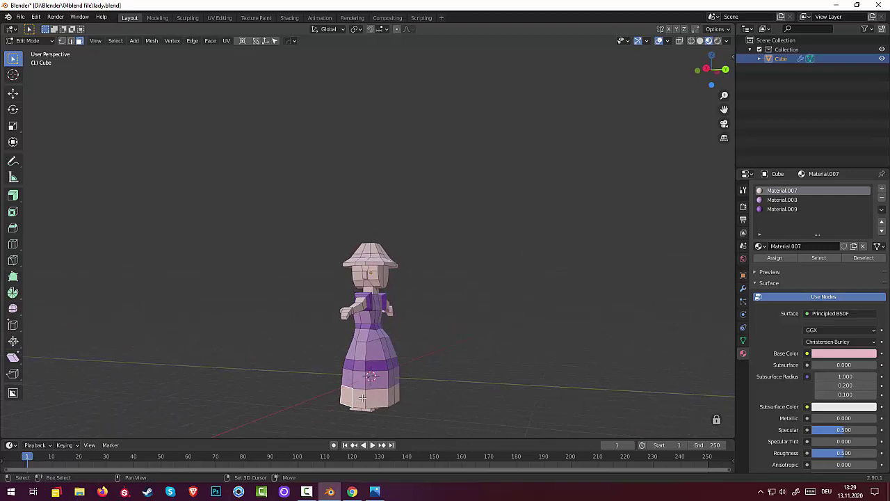
pyautogui.keyDown('alt'); pyautogui.click(393, 397); pyautogui.keyUp('alt')
pyautogui.moveTo(389, 399); pyautogui.dragTo(529, 362, button='middle')
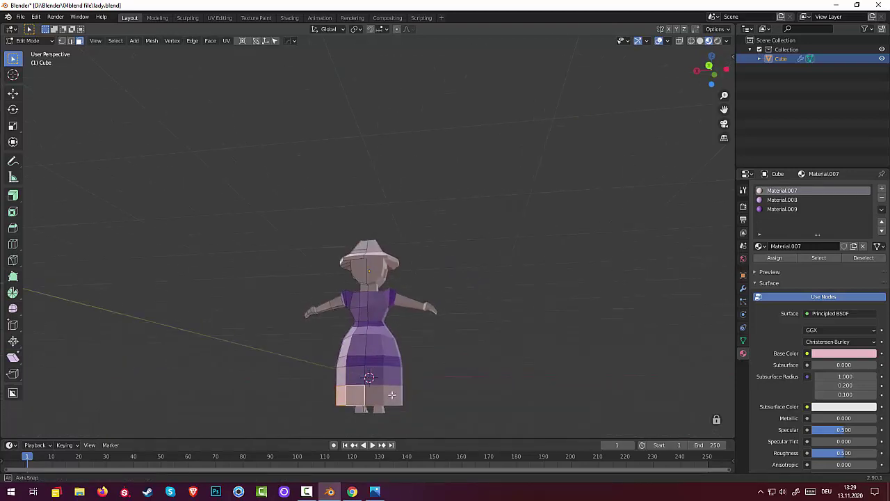
pyautogui.click(780, 209)
pyautogui.click(775, 257)
# Select a hat face and grow the selection across the hat
pyautogui.moveTo(483, 427)
pyautogui.mouseDown(button='middle')
pyautogui.moveTo(473, 417)
pyautogui.moveTo(681, 55)
pyautogui.mouseUp(button='middle')
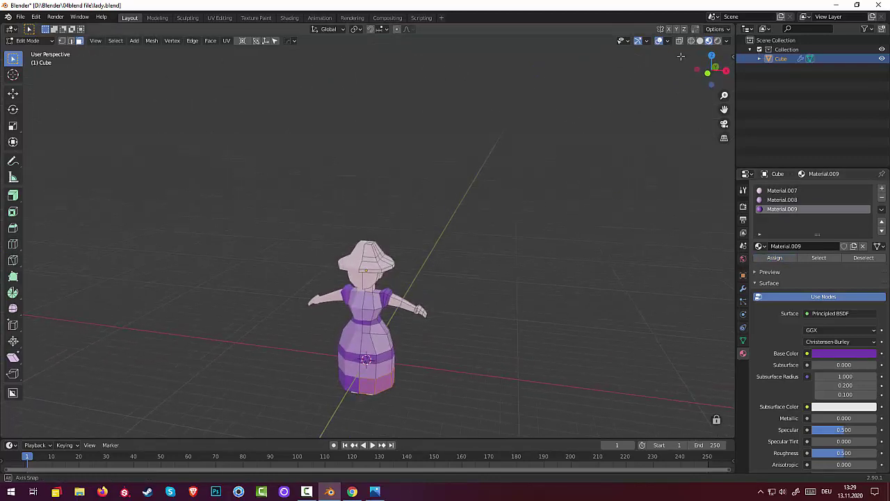
pyautogui.click(370, 243)
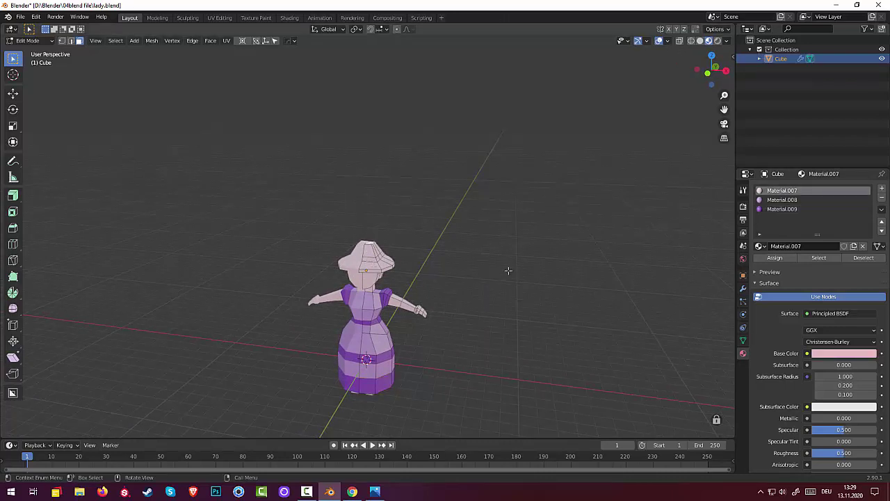
pyautogui.press('ctrl+KP_Add')
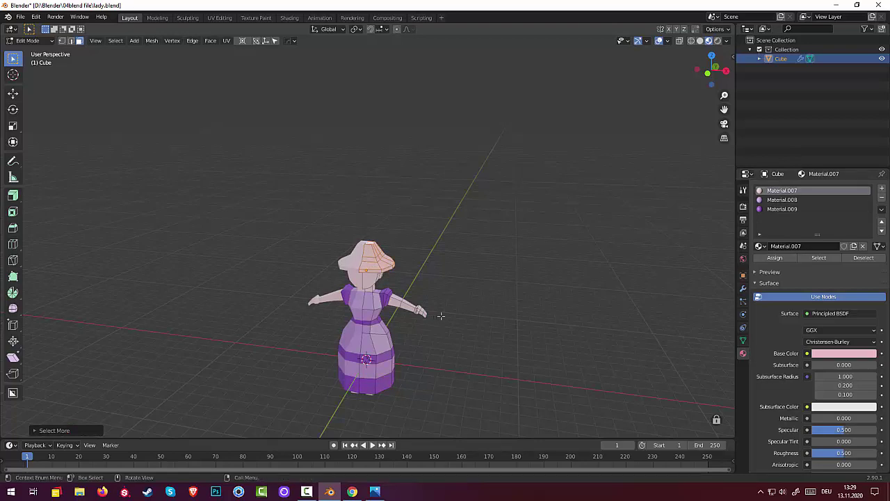
# Create a yellow Material.010 (H 0.143, S 0.683, V 0.906) and assign it to the hat
pyautogui.click(882, 190)
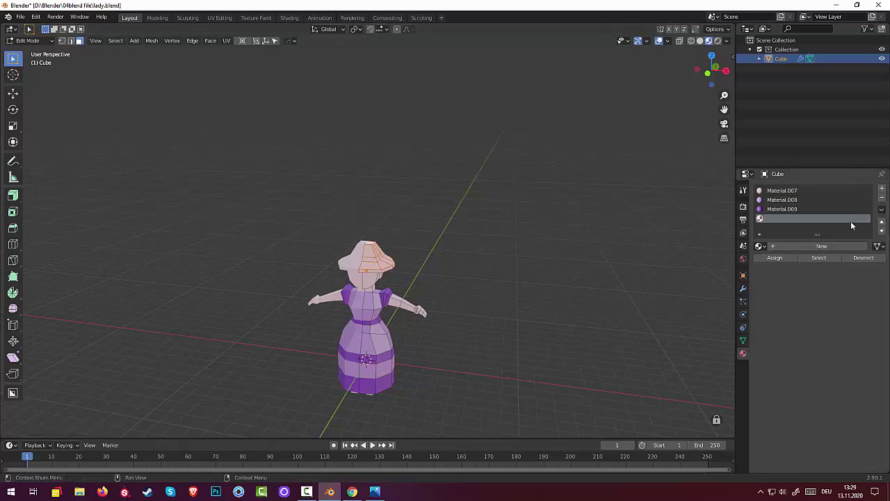
pyautogui.click(821, 246)
pyautogui.click(840, 355)
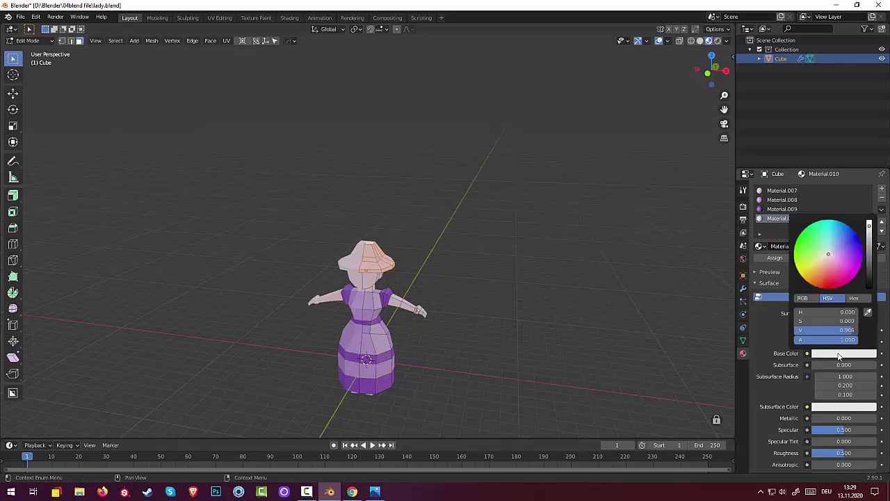
pyautogui.click(824, 283)
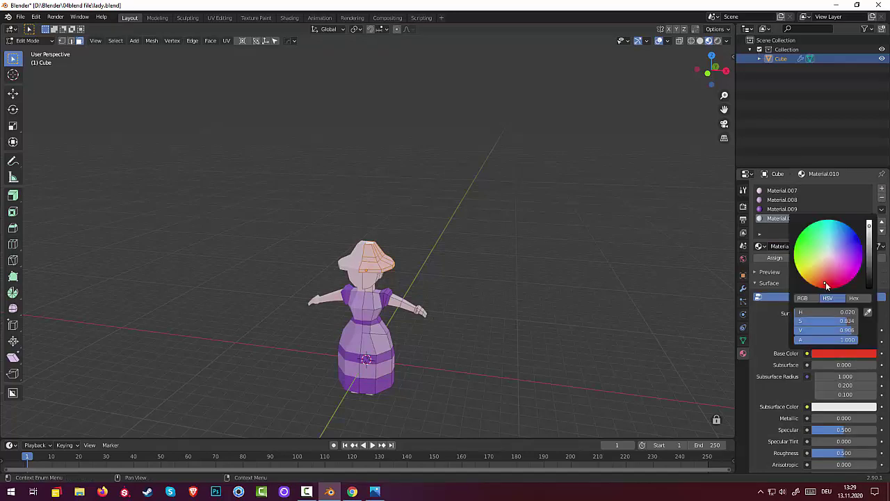
pyautogui.moveTo(834, 262)
pyautogui.mouseDown()
pyautogui.moveTo(806, 277)
pyautogui.moveTo(808, 268)
pyautogui.mouseUp()
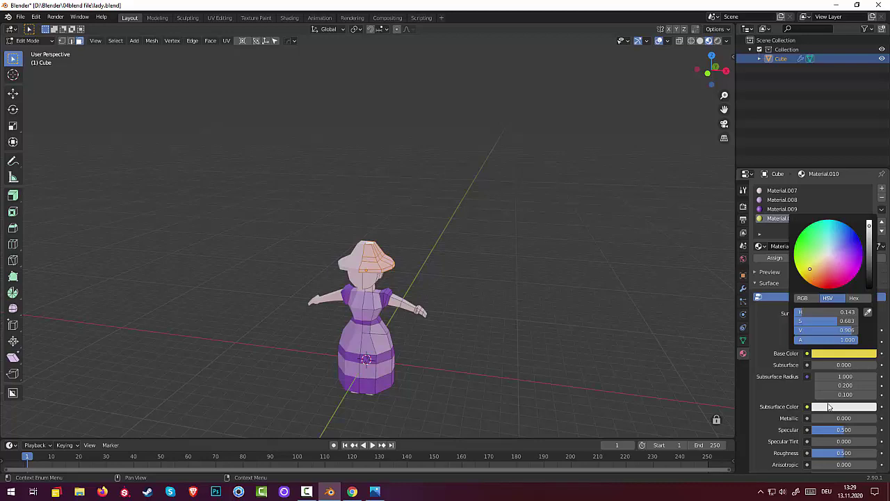
pyautogui.click(775, 259)
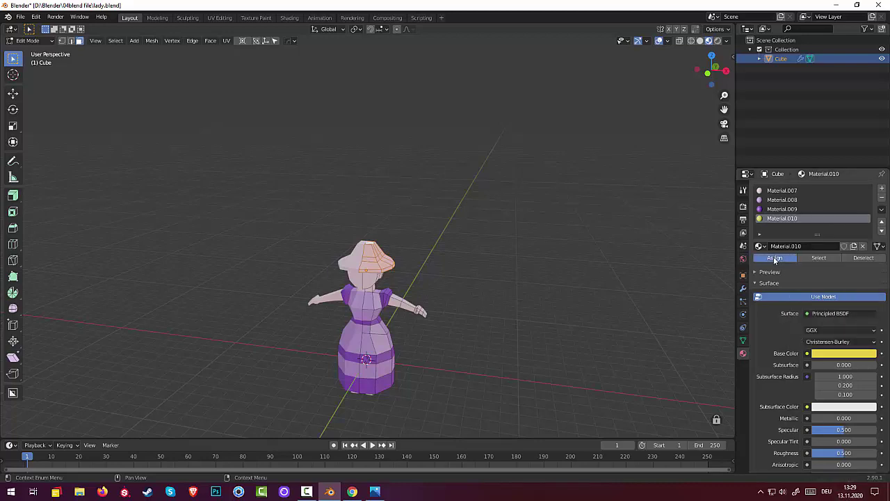
pyautogui.hotkey('alt', 'a')
pyautogui.moveTo(489, 330)
pyautogui.mouseDown(button='middle')
pyautogui.moveTo(495, 284)
pyautogui.moveTo(515, 309)
pyautogui.moveTo(499, 324)
pyautogui.mouseUp(button='middle')
# Add a fifth material slot holding a new Material.011
pyautogui.scroll(3, 499, 324)
pyautogui.moveTo(407, 298)
pyautogui.mouseDown(button='middle')
pyautogui.moveTo(427, 300)
pyautogui.moveTo(420, 216)
pyautogui.moveTo(453, 314)
pyautogui.moveTo(389, 348)
pyautogui.mouseUp(button='middle')
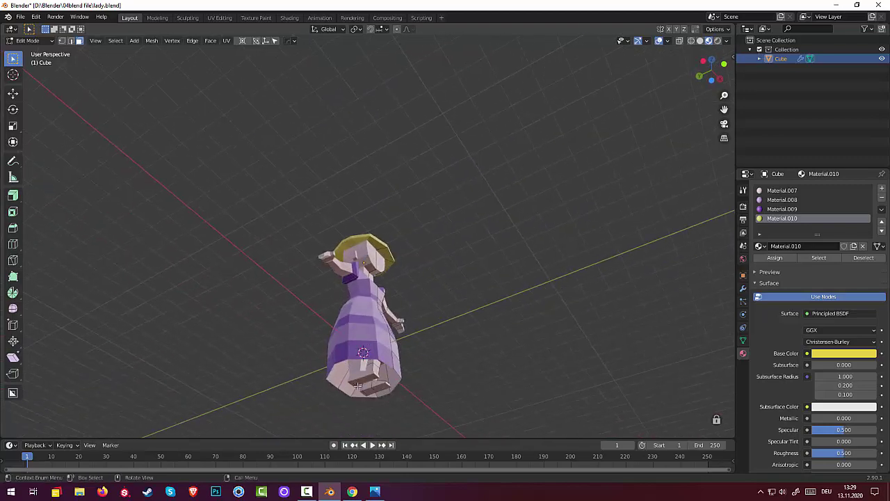
pyautogui.moveTo(357, 386)
pyautogui.mouseDown(button='middle')
pyautogui.moveTo(230, 376)
pyautogui.moveTo(401, 365)
pyautogui.moveTo(441, 354)
pyautogui.moveTo(356, 350)
pyautogui.moveTo(420, 334)
pyautogui.moveTo(450, 338)
pyautogui.mouseUp(button='middle')
pyautogui.hotkey('ctrl', 'z')
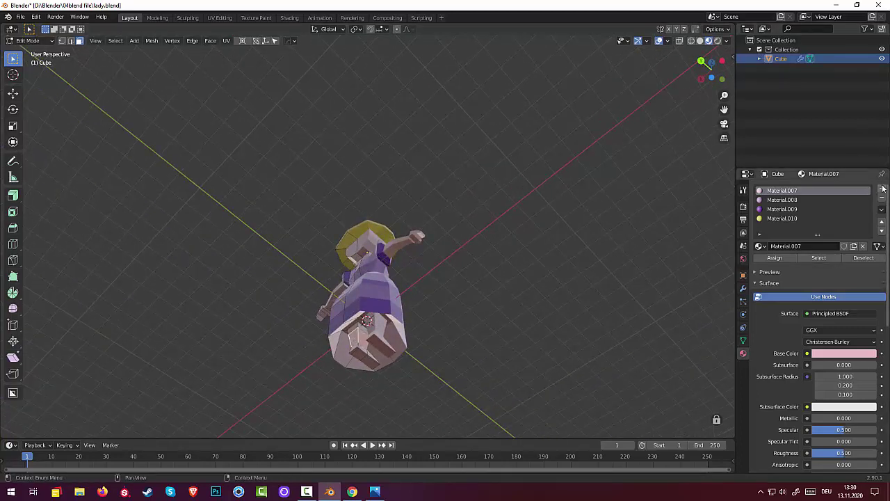
pyautogui.click(882, 189)
pyautogui.hotkey('ctrl', 'Tab')
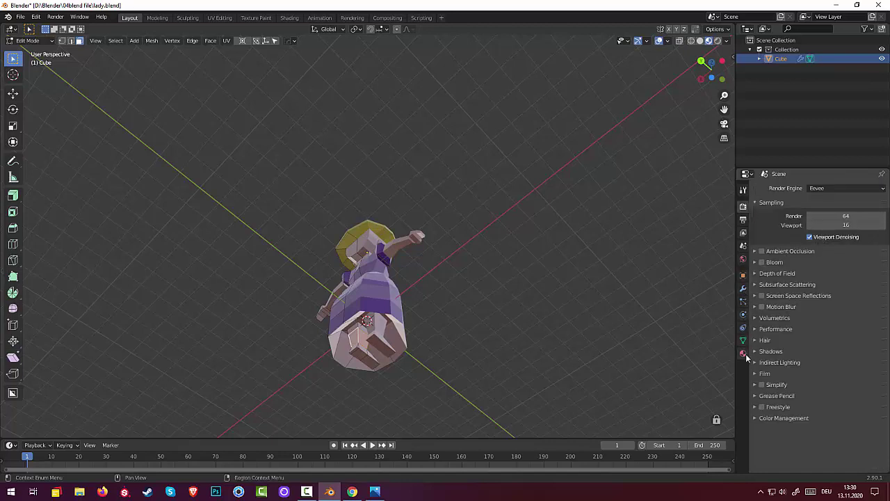
pyautogui.click(743, 353)
pyautogui.click(819, 245)
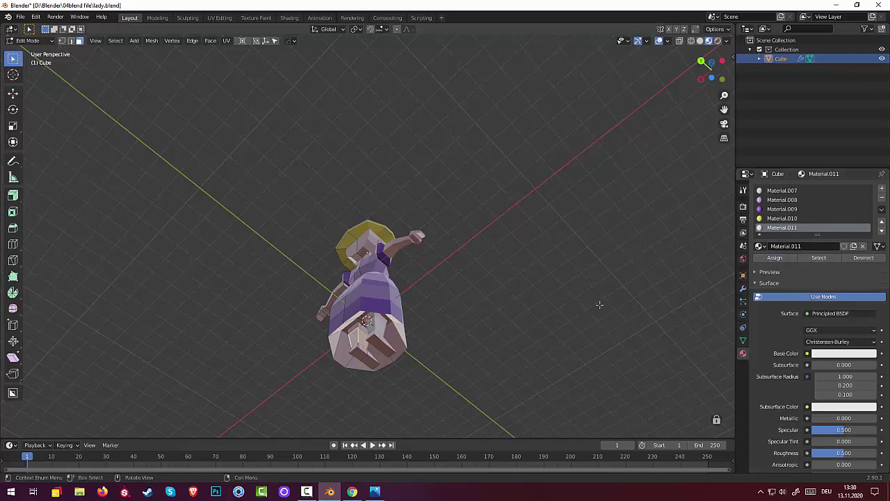
# Select the foot faces beneath the skirt
pyautogui.moveTo(559, 308)
pyautogui.mouseDown(button='middle')
pyautogui.moveTo(522, 327)
pyautogui.moveTo(490, 327)
pyautogui.moveTo(433, 388)
pyautogui.moveTo(318, 375)
pyautogui.mouseUp(button='middle')
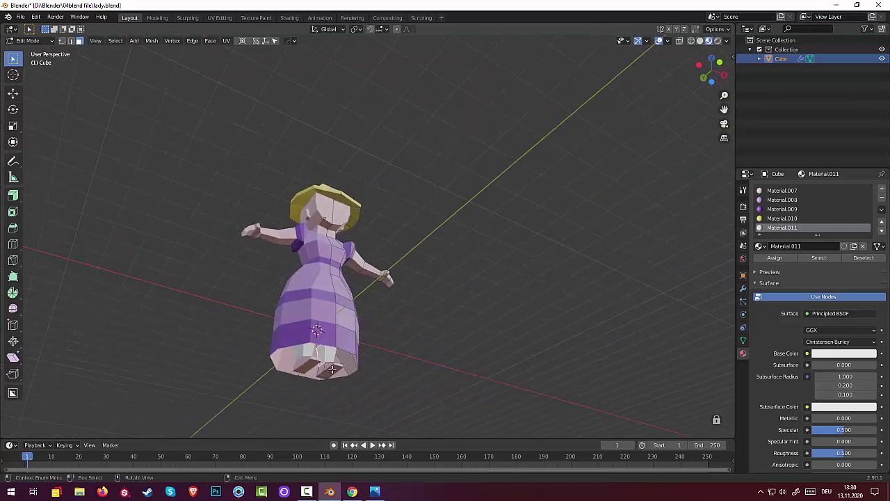
pyautogui.click(333, 369)
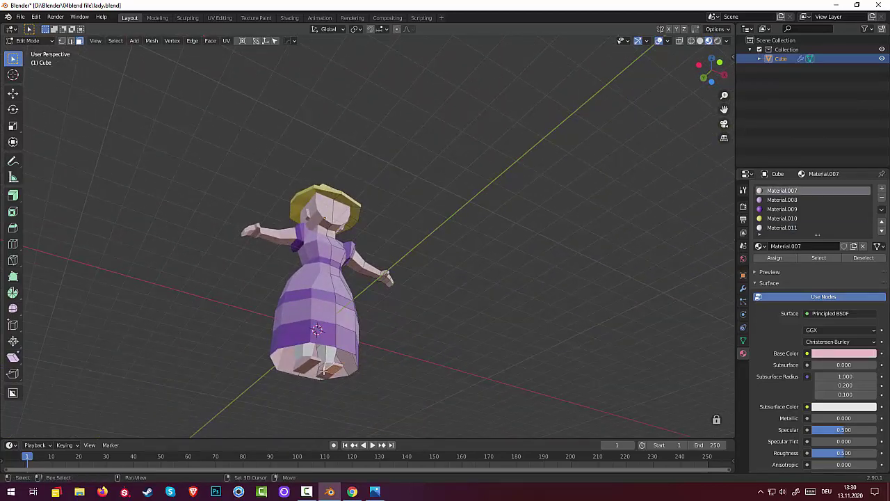
pyautogui.click(325, 374)
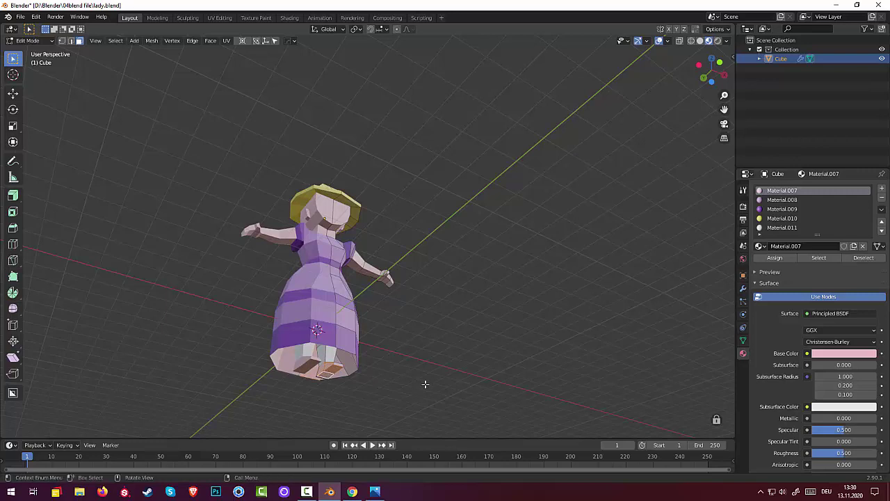
pyautogui.moveTo(425, 383); pyautogui.dragTo(367, 398, button='middle')
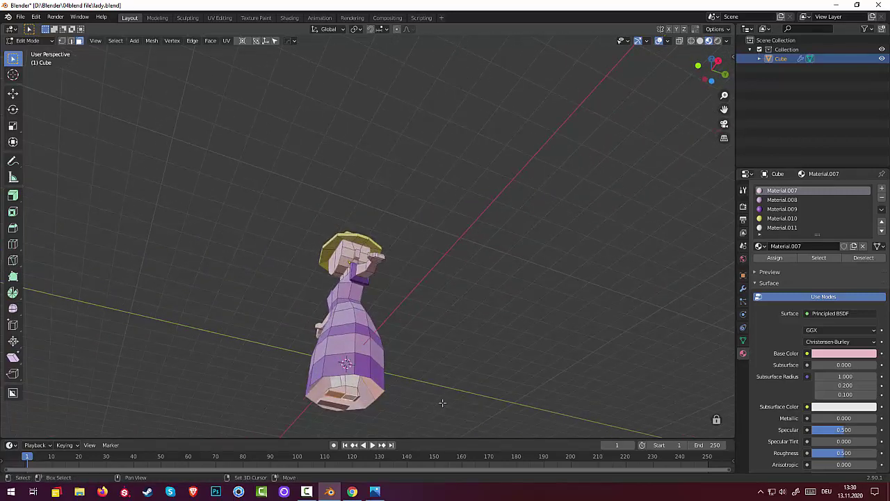
pyautogui.hotkey('alt', 'a')
pyautogui.click(344, 396)
pyautogui.keyDown('shift'); pyautogui.click(357, 398); pyautogui.keyUp('shift')
pyautogui.moveTo(334, 399)
pyautogui.mouseDown(button='middle')
pyautogui.moveTo(432, 397)
pyautogui.moveTo(324, 388)
pyautogui.mouseUp(button='middle')
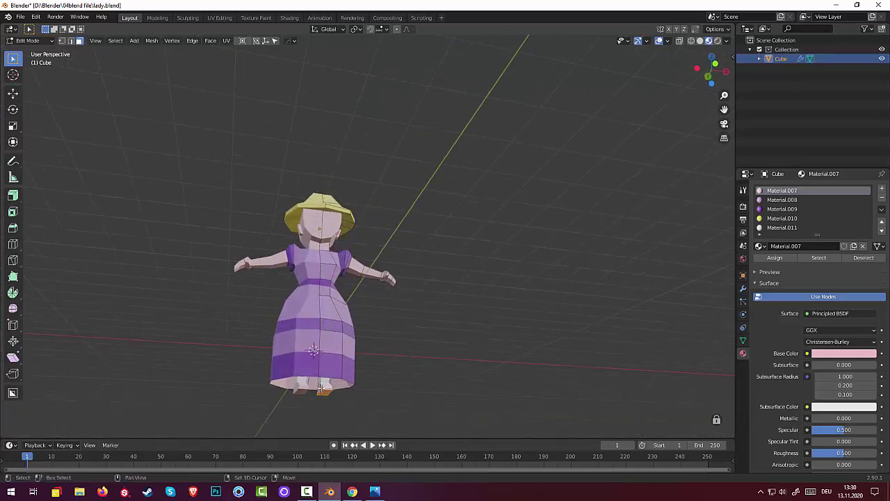
pyautogui.moveTo(319, 393)
pyautogui.mouseDown(button='middle')
pyautogui.moveTo(485, 377)
pyautogui.moveTo(529, 359)
pyautogui.moveTo(371, 369)
pyautogui.moveTo(402, 386)
pyautogui.mouseUp(button='middle')
pyautogui.click(373, 367)
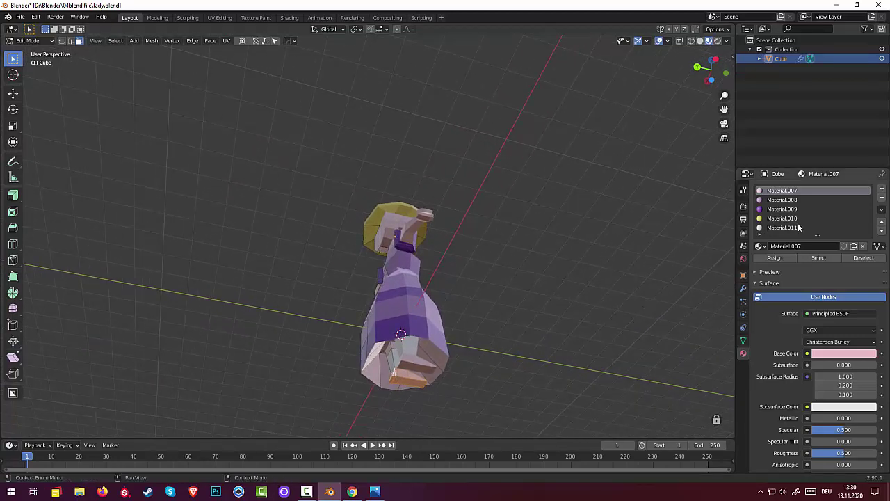
# Create Material.012 with near-black base colour (V 0.027) and assign it to the feet
pyautogui.click(882, 189)
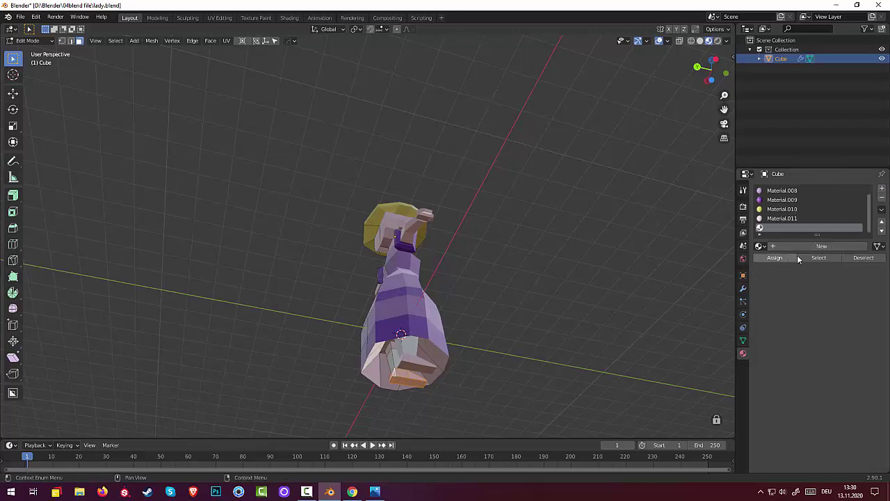
pyautogui.click(814, 245)
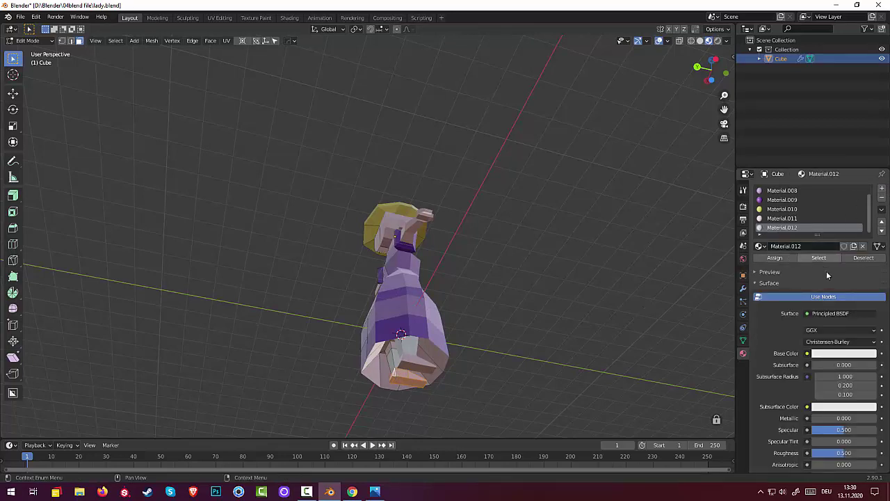
pyautogui.click(844, 354)
pyautogui.moveTo(871, 277); pyautogui.dragTo(869, 286)
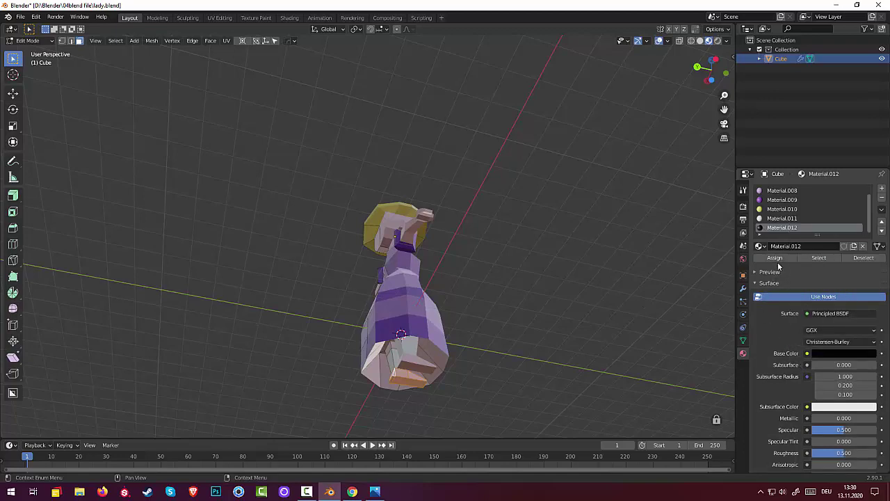
pyautogui.click(776, 258)
pyautogui.moveTo(567, 355)
pyautogui.mouseDown(button='middle')
pyautogui.moveTo(9, 343)
pyautogui.moveTo(105, 46)
pyautogui.moveTo(202, 409)
pyautogui.mouseUp(button='middle')
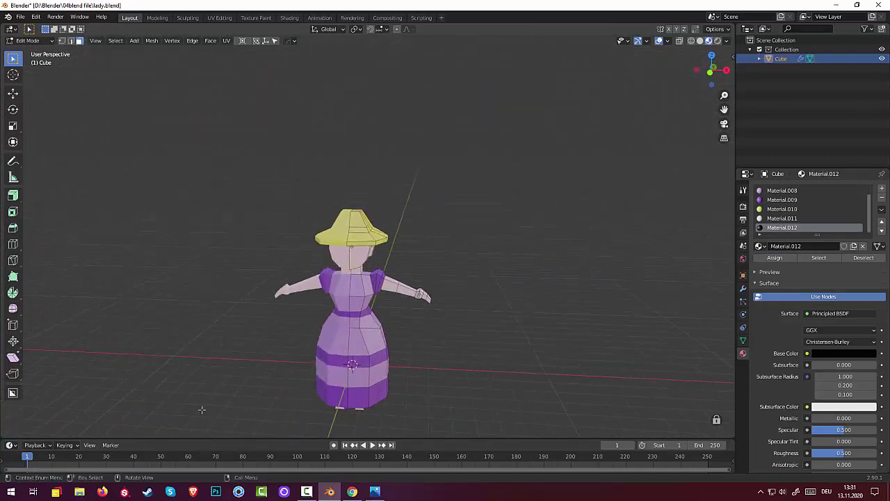
# Select the hat so its yellow Material.010 becomes the active material slot
pyautogui.scroll(1, 411, 379)
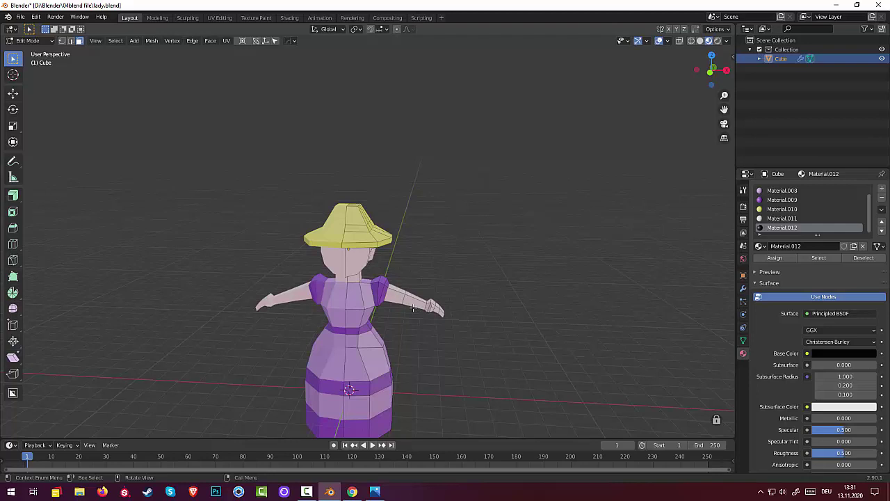
pyautogui.scroll(-3, 397, 345)
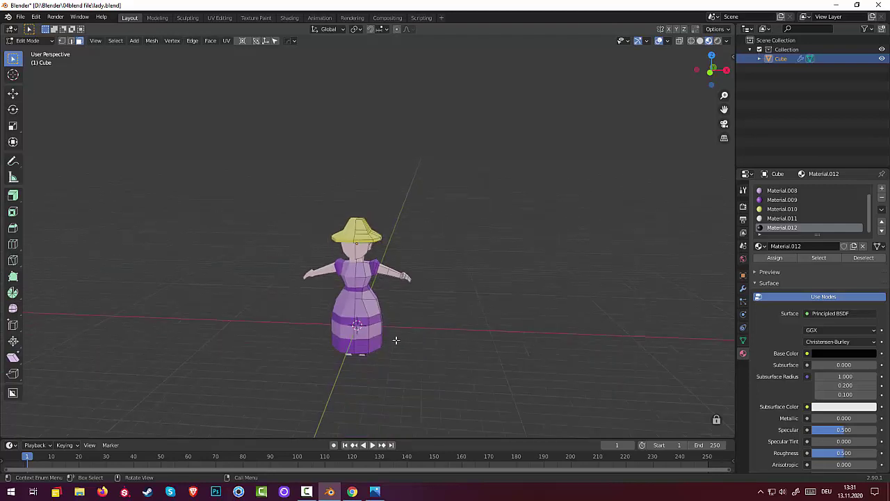
pyautogui.moveTo(396, 341); pyautogui.dragTo(400, 358, button='middle')
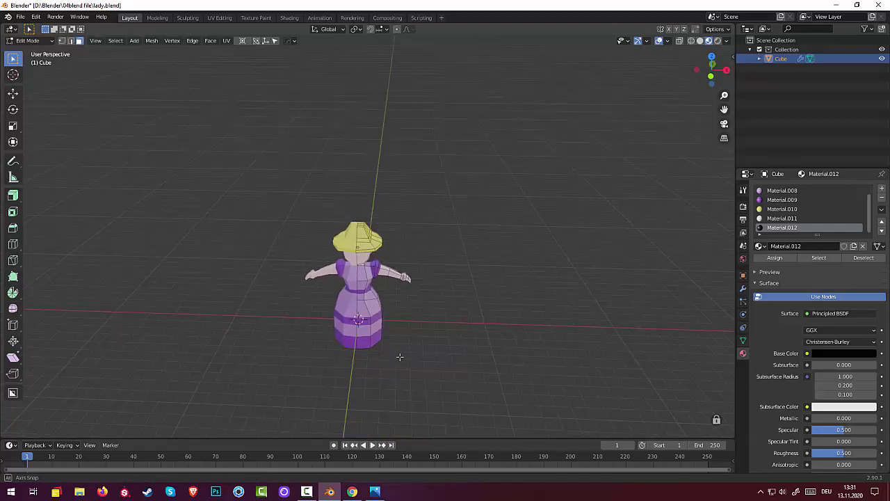
pyautogui.click(363, 239)
pyautogui.moveTo(363, 239); pyautogui.dragTo(349, 236, button='middle')
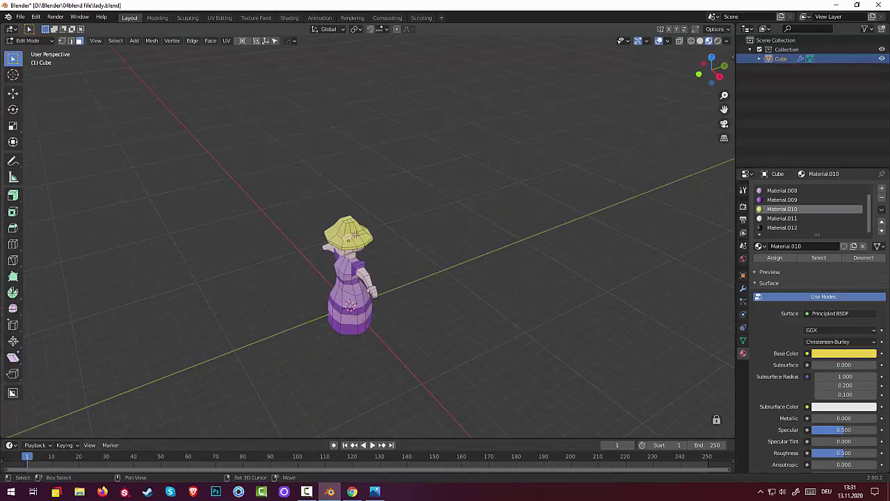
pyautogui.moveTo(368, 234)
pyautogui.mouseDown(button='middle')
pyautogui.moveTo(581, 218)
pyautogui.moveTo(552, 207)
pyautogui.mouseUp(button='middle')
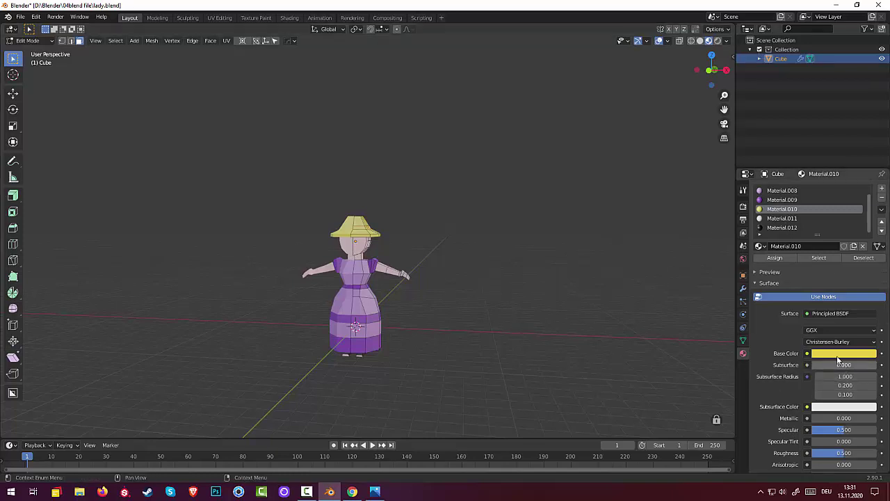
# Change Material.010's base colour to vivid magenta (H 0.792, S 0.773, V 0.906)
pyautogui.click(836, 357)
pyautogui.click(812, 253)
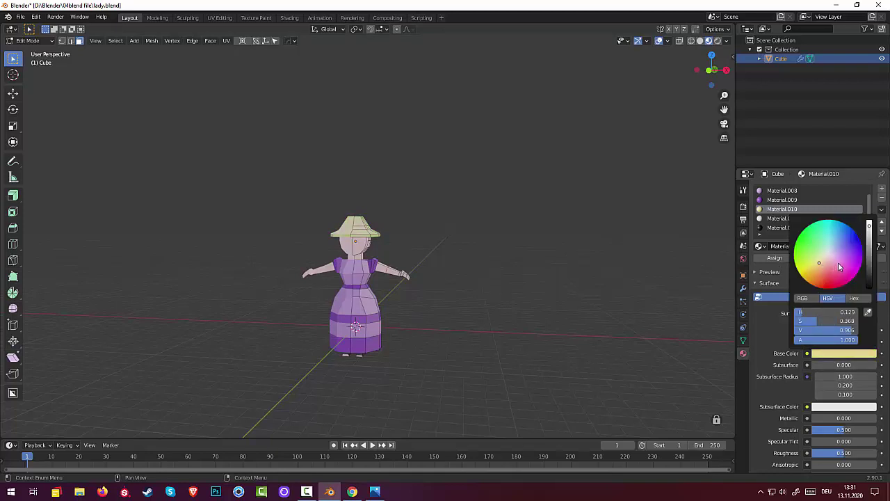
pyautogui.click(838, 262)
pyautogui.click(841, 249)
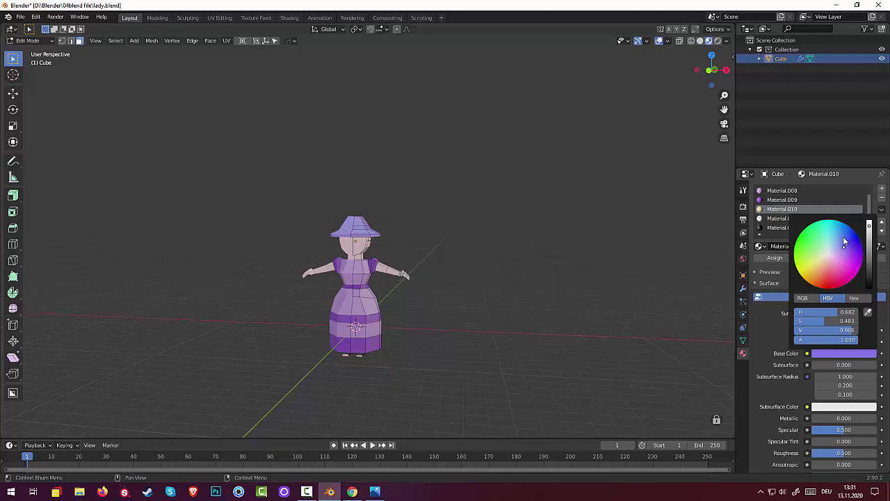
pyautogui.click(843, 236)
pyautogui.click(853, 245)
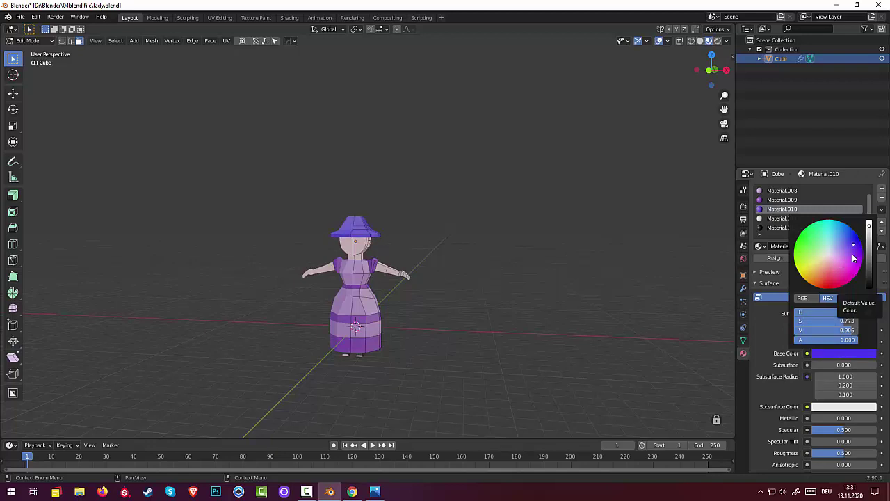
pyautogui.click(853, 258)
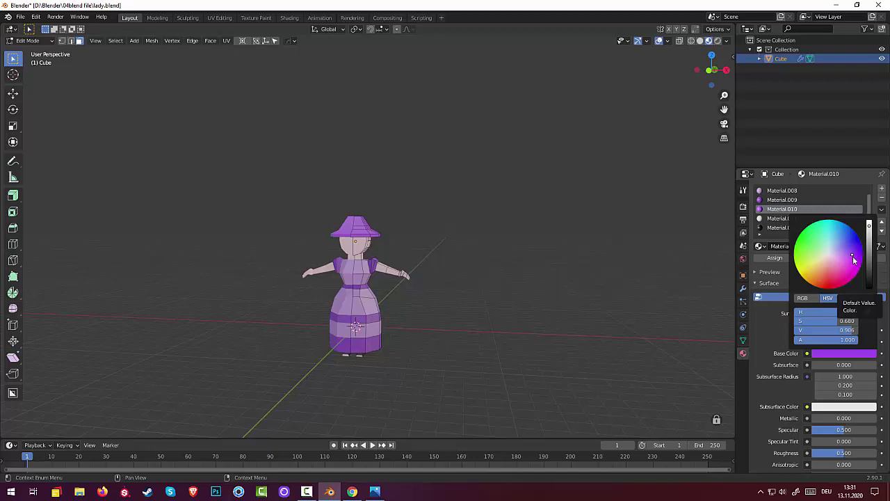
pyautogui.click(856, 263)
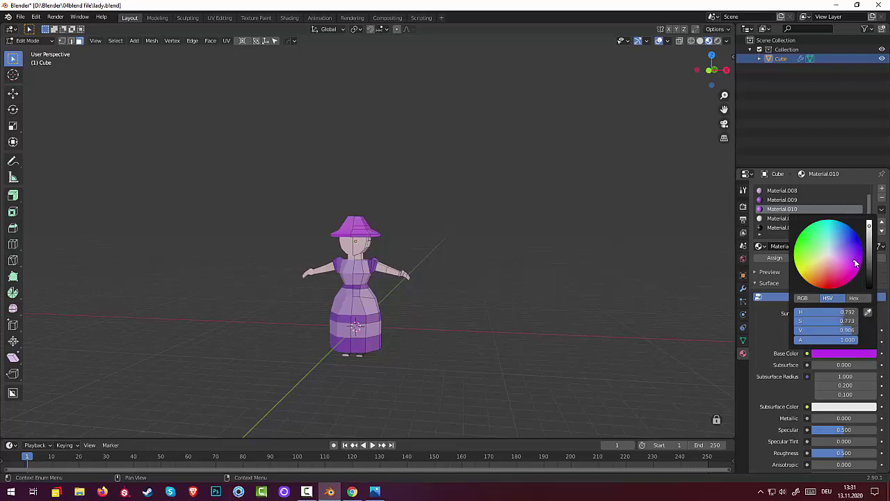
pyautogui.moveTo(650, 312); pyautogui.dragTo(437, 298, button='middle')
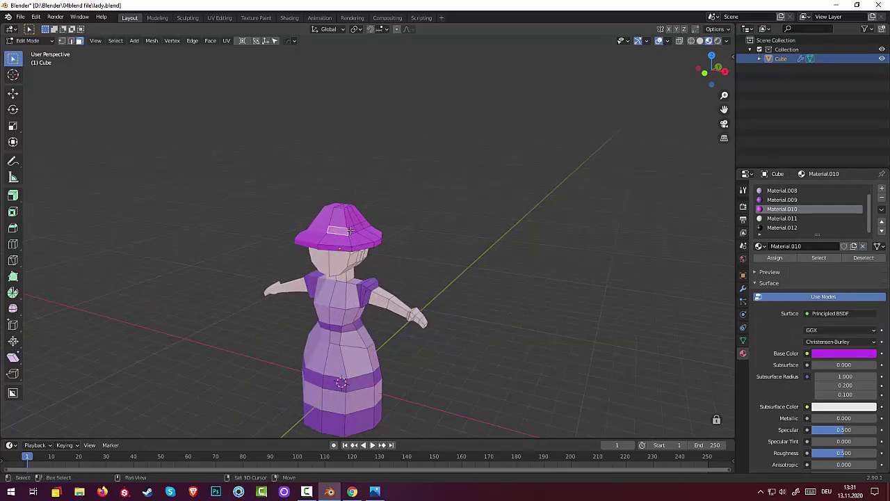
pyautogui.moveTo(360, 228); pyautogui.dragTo(363, 219, button='middle')
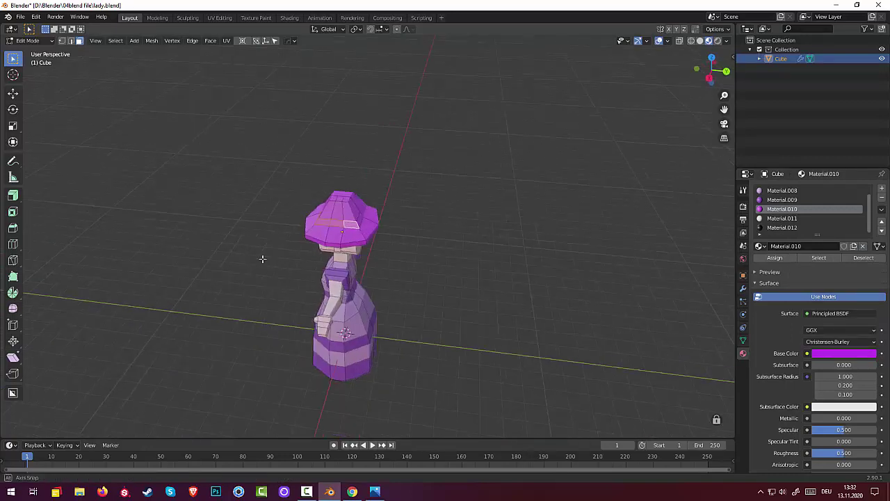
pyautogui.click(363, 220)
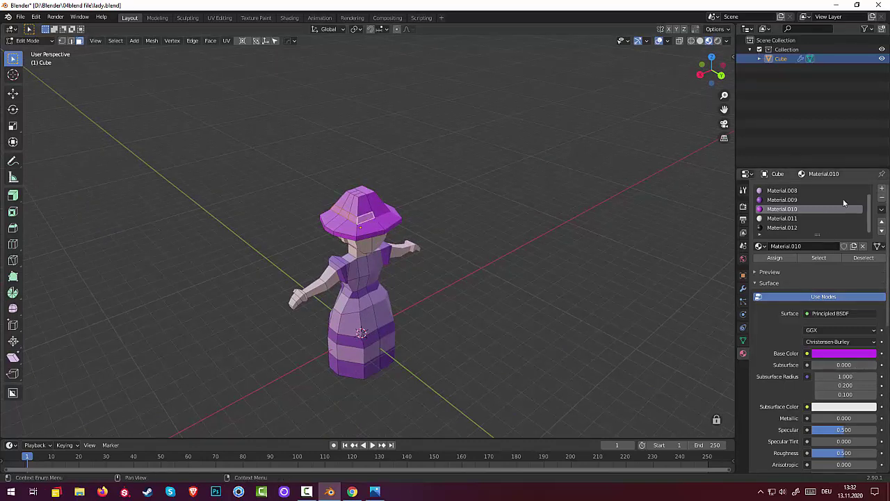
# Assign purple Material.009 to the last selected hat face
pyautogui.click(782, 202)
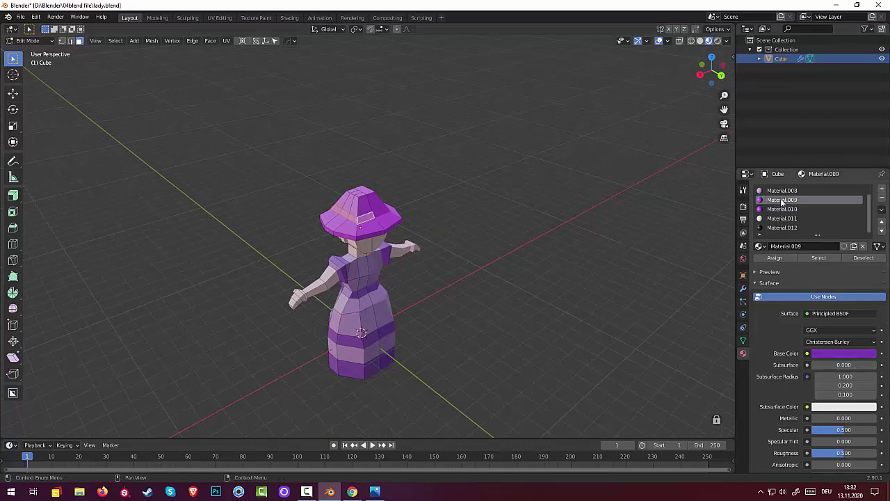
pyautogui.click(777, 257)
pyautogui.moveTo(485, 338); pyautogui.dragTo(634, 285, button='middle')
pyautogui.scroll(-3, 654, 302)
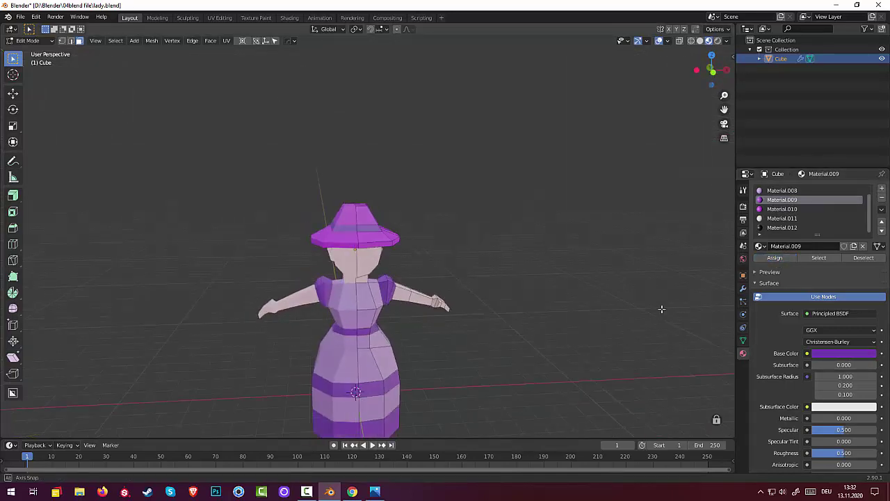
pyautogui.scroll(-3, 651, 301)
pyautogui.moveTo(603, 320)
pyautogui.mouseDown(button='middle')
pyautogui.moveTo(580, 354)
pyautogui.moveTo(594, 338)
pyautogui.moveTo(564, 348)
pyautogui.mouseUp(button='middle')
# Select a face on the right forearm and start a loop cut there
pyautogui.scroll(2, 429, 390)
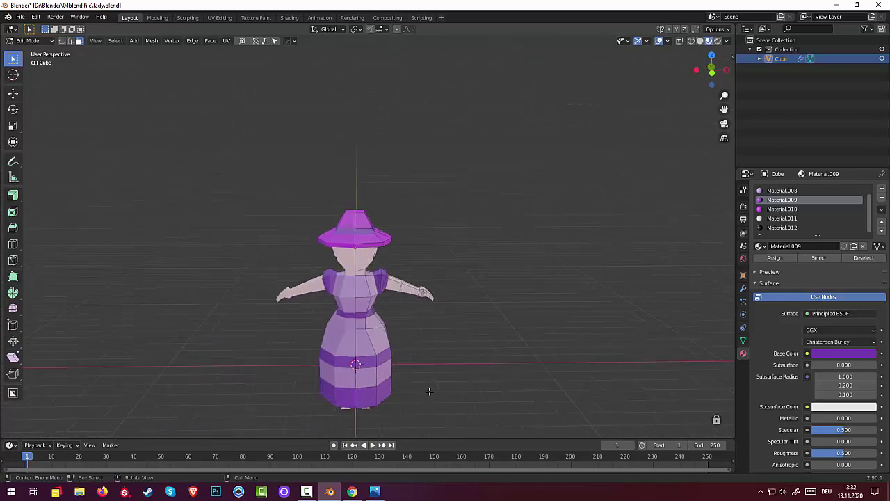
pyautogui.scroll(1, 426, 381)
pyautogui.click(419, 304)
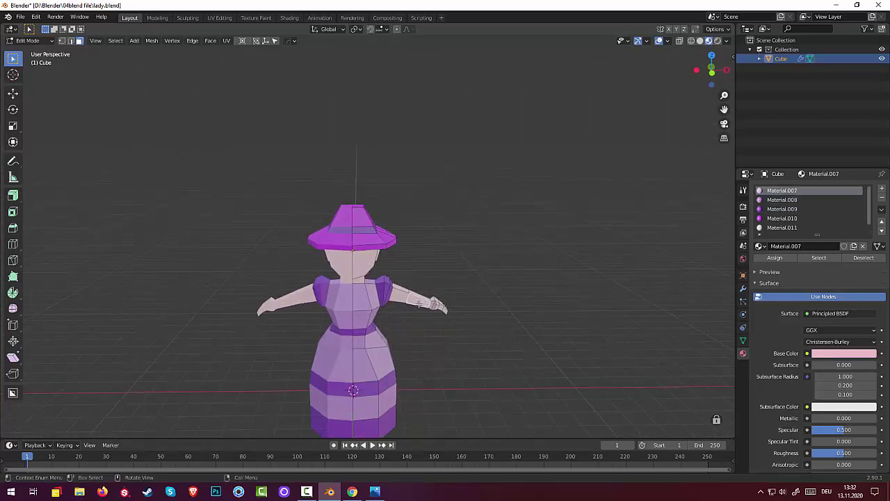
pyautogui.press('ctrl')
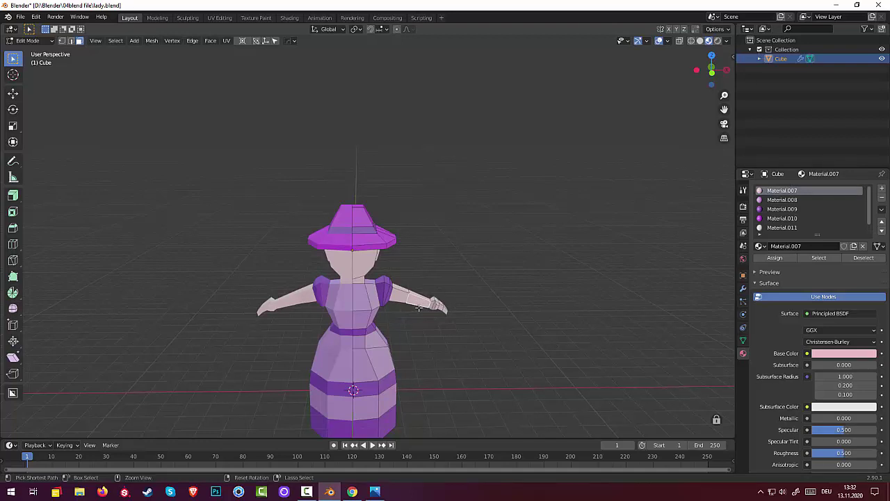
pyautogui.hotkey('ctrl', 'r')
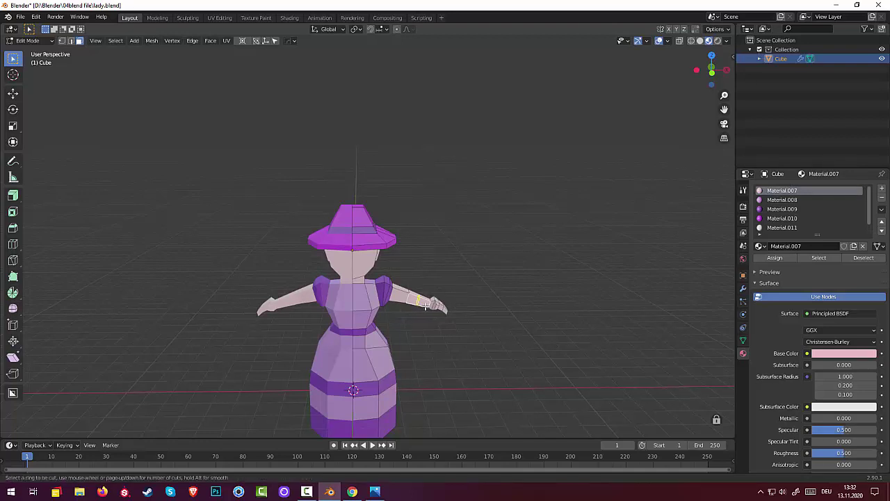
# Place the edge loop near the arm's end and select the hand faces beyond it
pyautogui.click(425, 304)
pyautogui.rightClick(421, 312)
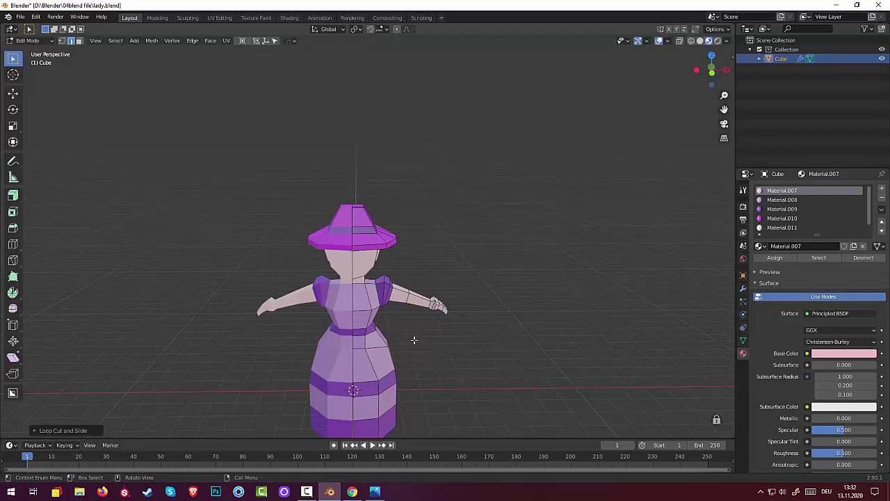
pyautogui.moveTo(483, 346)
pyautogui.mouseDown(button='middle')
pyautogui.moveTo(463, 396)
pyautogui.moveTo(417, 361)
pyautogui.mouseUp(button='middle')
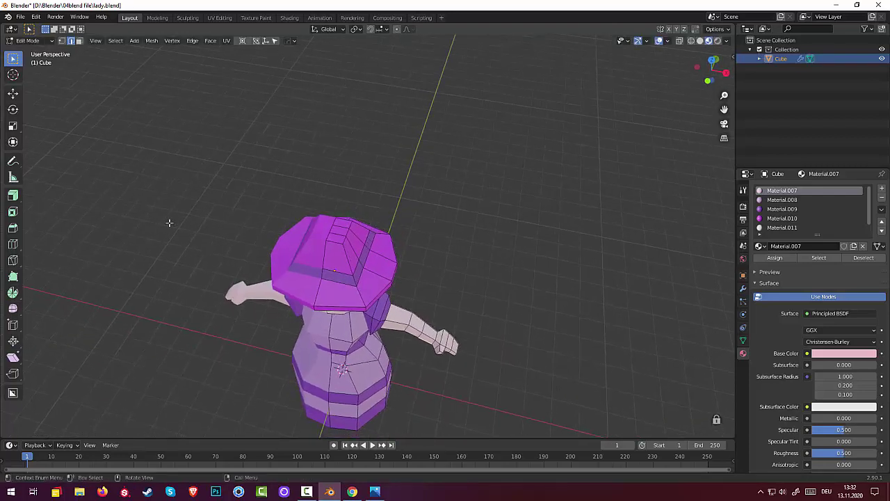
pyautogui.click(79, 40)
pyautogui.moveTo(467, 355); pyautogui.dragTo(428, 351, button='middle')
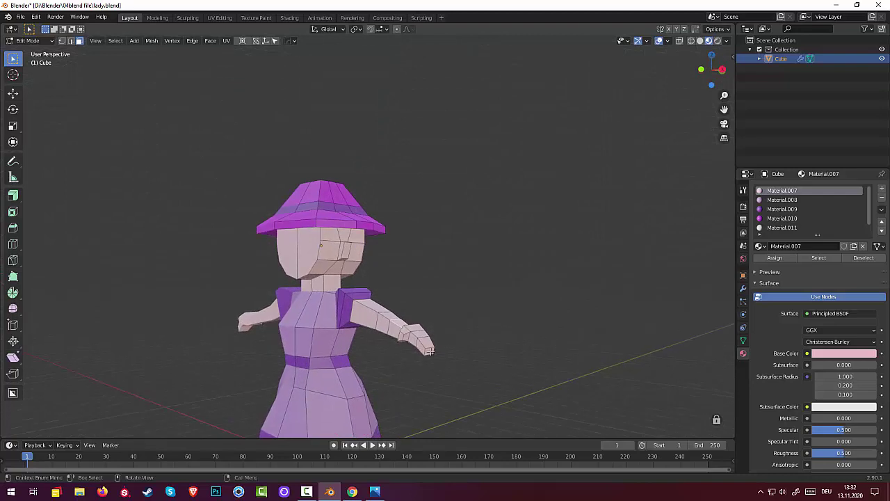
pyautogui.press('ctrl+KP_Add')
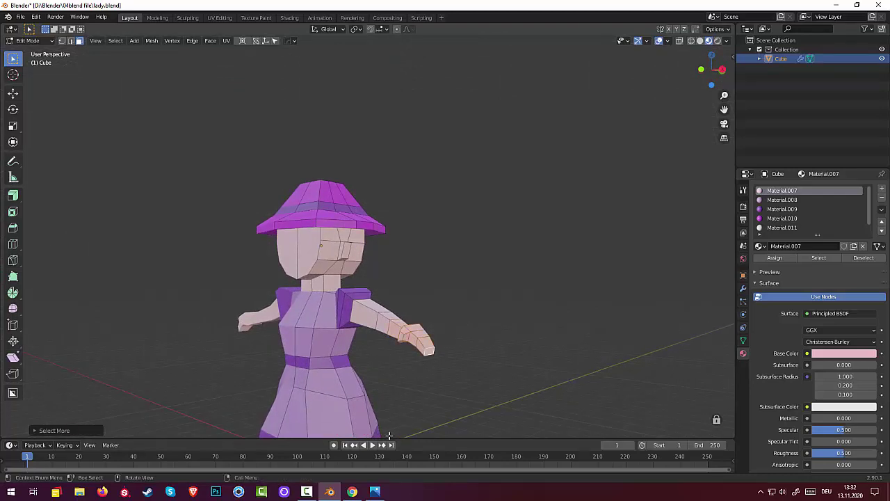
pyautogui.moveTo(429, 364); pyautogui.dragTo(467, 392, button='middle')
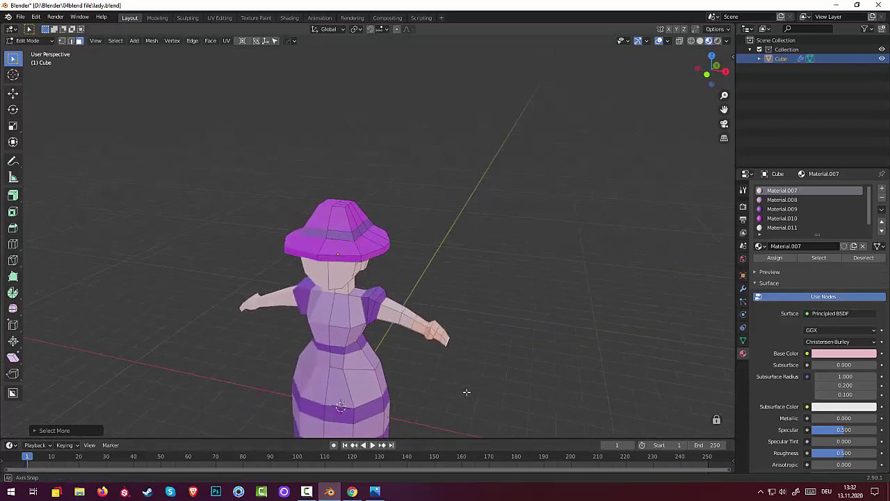
pyautogui.scroll(-2, 466, 393)
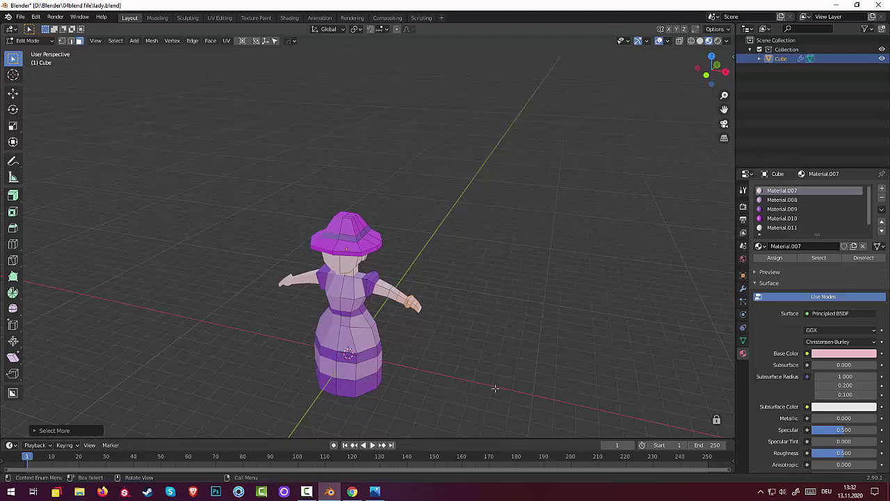
# Assign purple Material.009 to the hand faces to make gloves
pyautogui.click(773, 210)
pyautogui.click(775, 258)
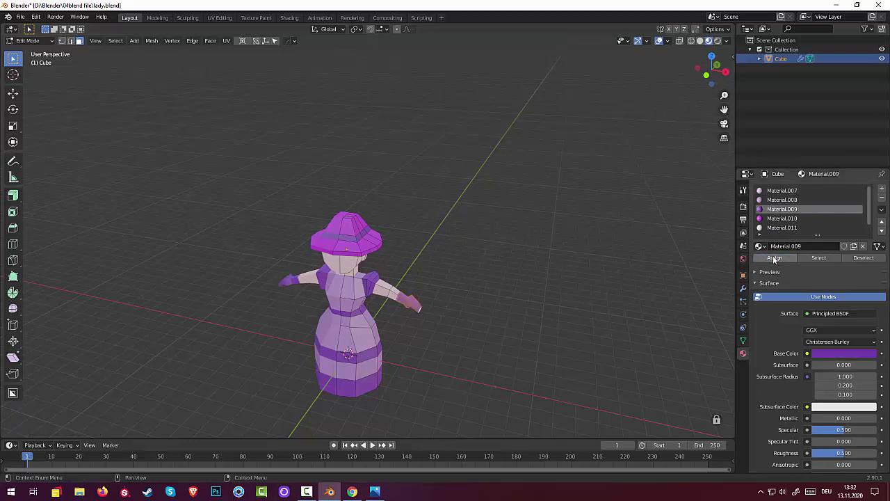
pyautogui.moveTo(567, 342)
pyautogui.mouseDown(button='middle')
pyautogui.moveTo(610, 304)
pyautogui.moveTo(610, 318)
pyautogui.moveTo(550, 358)
pyautogui.moveTo(302, 322)
pyautogui.moveTo(147, 314)
pyautogui.moveTo(170, 309)
pyautogui.moveTo(219, 251)
pyautogui.moveTo(333, 291)
pyautogui.moveTo(338, 280)
pyautogui.moveTo(195, 299)
pyautogui.moveTo(292, 405)
pyautogui.mouseUp(button='middle')
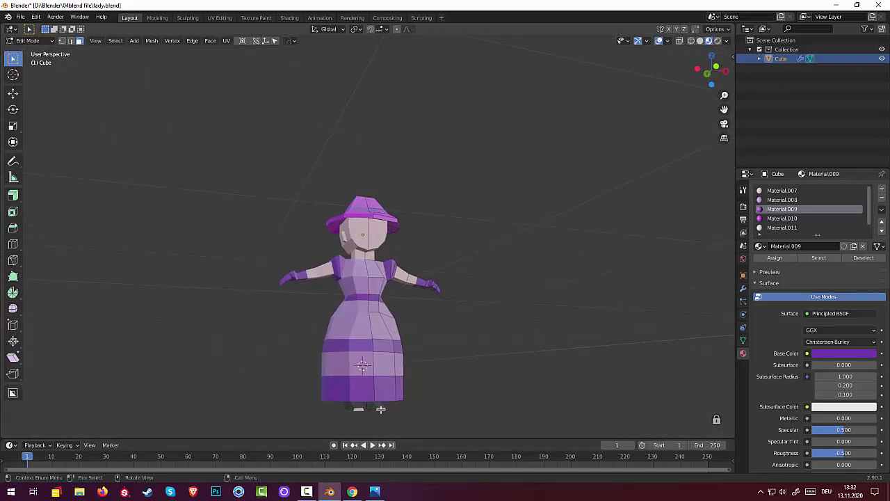
# Check the shoe's black Material.012, select a head face, and add an empty material slot
pyautogui.click(381, 409)
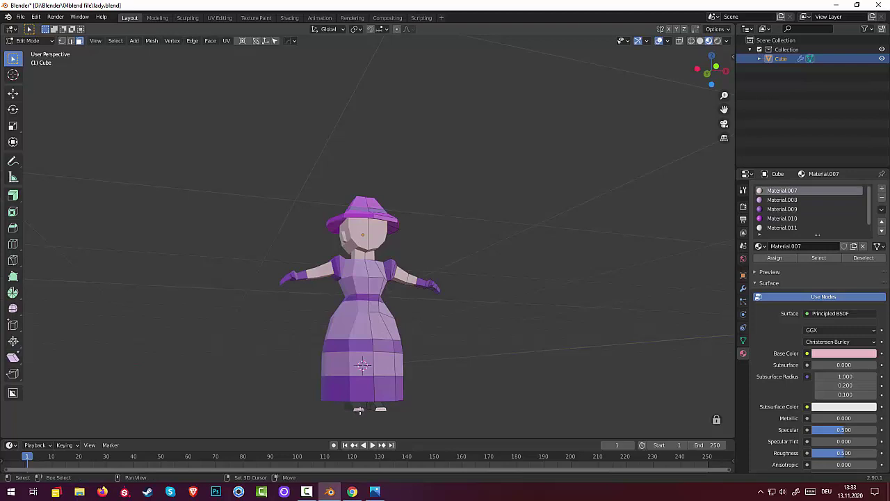
pyautogui.scroll(-1, 787, 228)
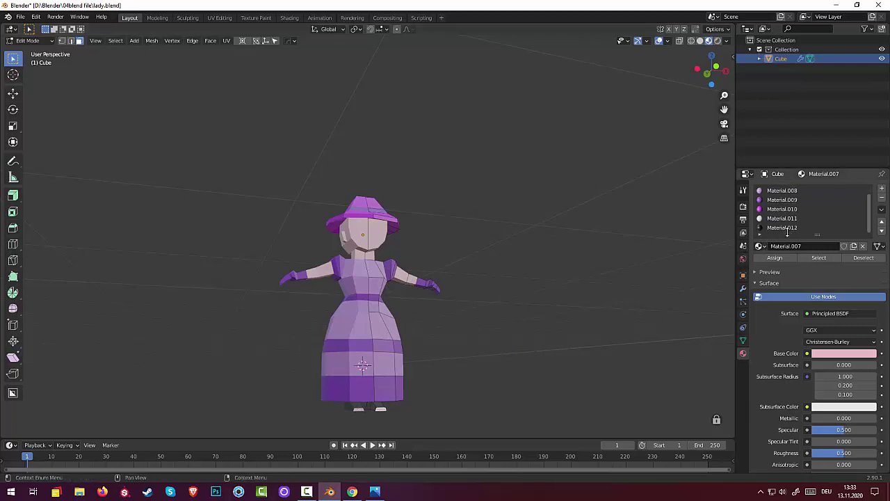
pyautogui.click(785, 228)
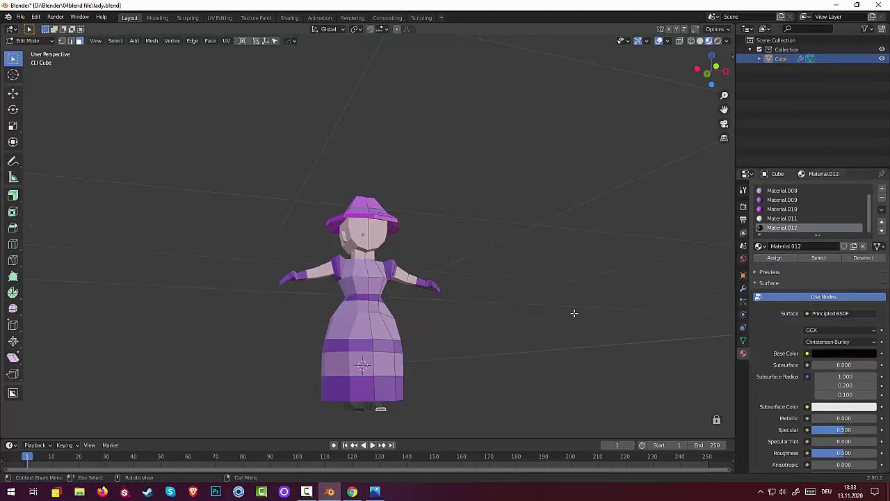
pyautogui.scroll(-2, 573, 309)
pyautogui.moveTo(572, 309)
pyautogui.mouseDown(button='middle')
pyautogui.moveTo(540, 331)
pyautogui.moveTo(455, 320)
pyautogui.mouseUp(button='middle')
pyautogui.scroll(3, 408, 282)
pyautogui.scroll(2, 401, 275)
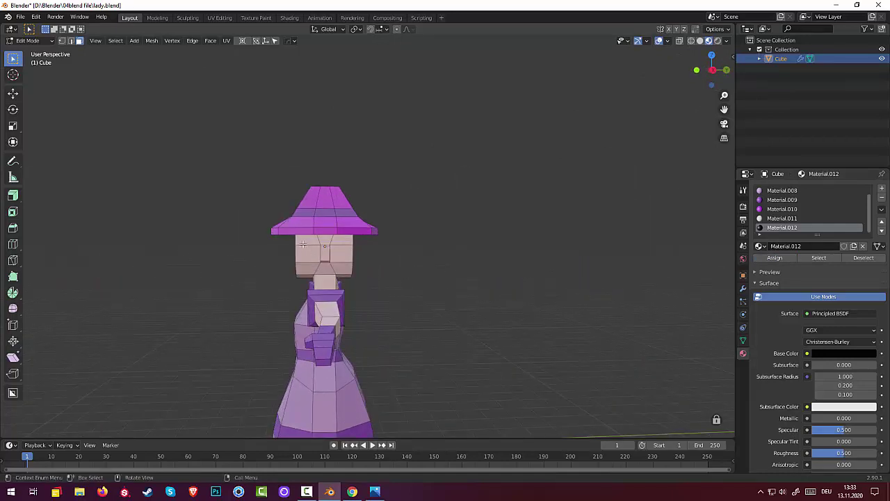
pyautogui.click(303, 244)
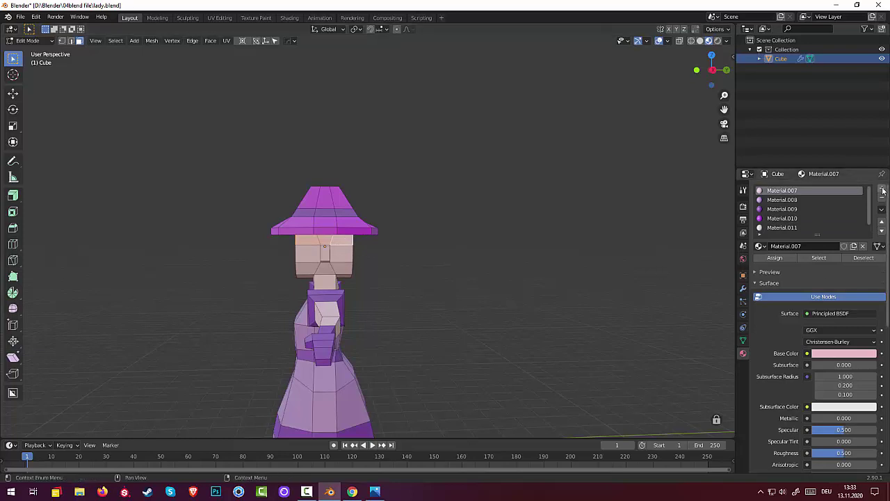
pyautogui.click(882, 189)
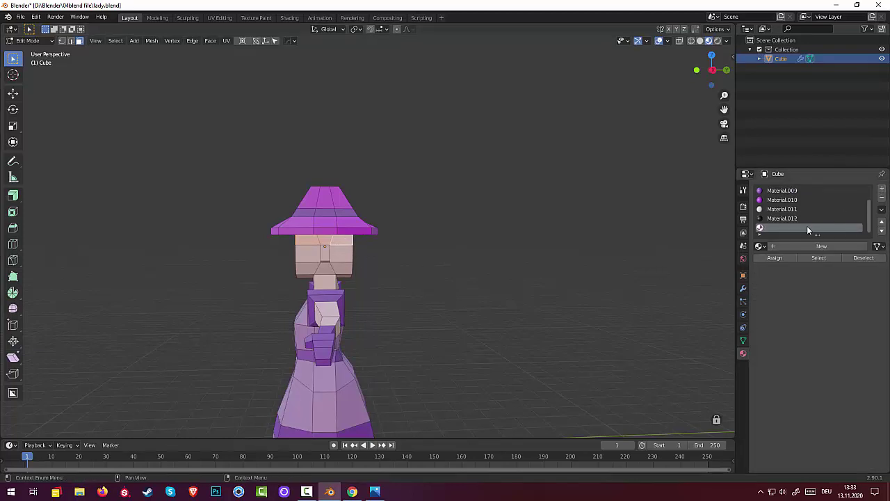
# Create Material.013 with a dark reddish-brown base colour (H 0.042, S 0.718, V 0.240)
pyautogui.click(816, 245)
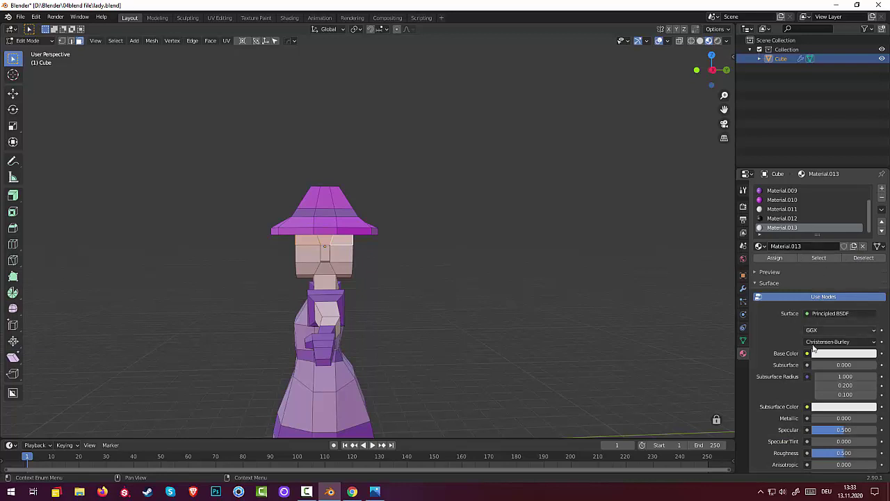
pyautogui.click(827, 355)
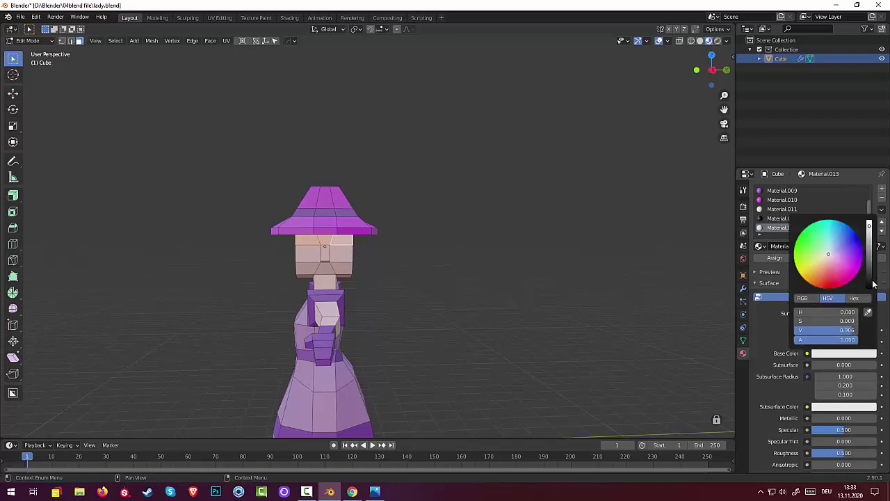
pyautogui.moveTo(871, 282); pyautogui.dragTo(869, 262)
pyautogui.click(824, 288)
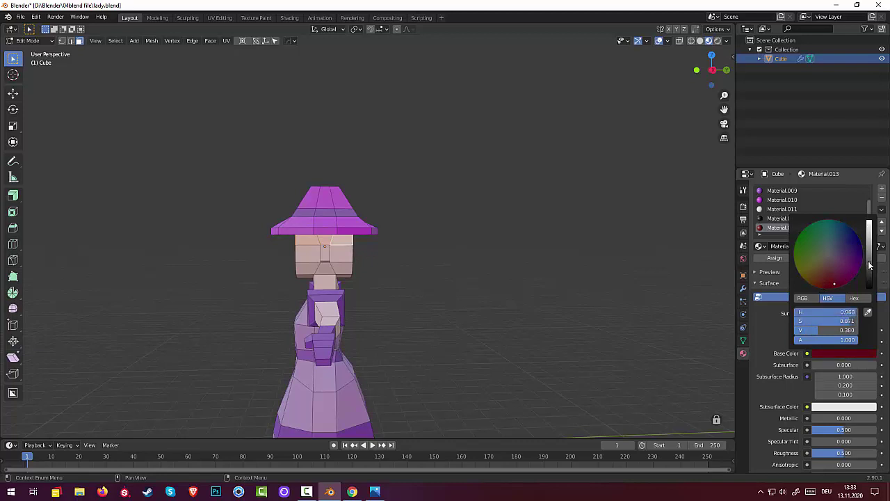
pyautogui.moveTo(870, 264)
pyautogui.mouseDown()
pyautogui.moveTo(870, 285)
pyautogui.moveTo(870, 274)
pyautogui.moveTo(800, 273)
pyautogui.moveTo(819, 276)
pyautogui.mouseUp()
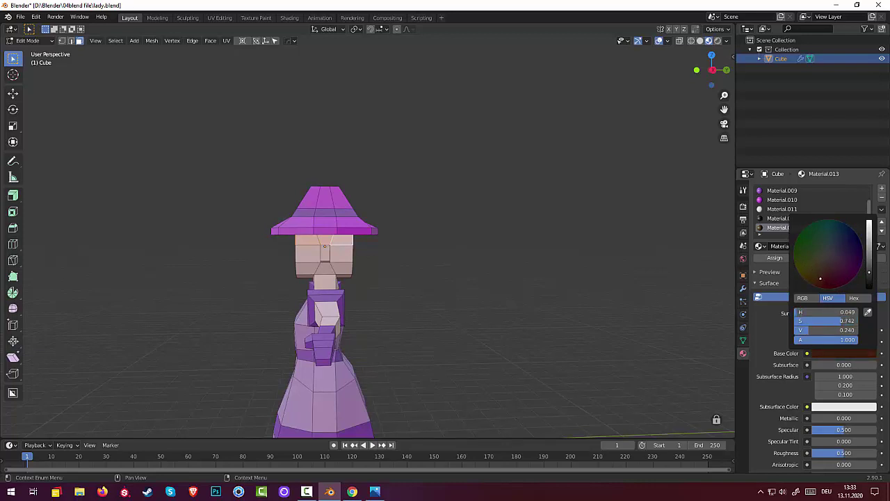
pyautogui.moveTo(822, 282); pyautogui.dragTo(822, 278)
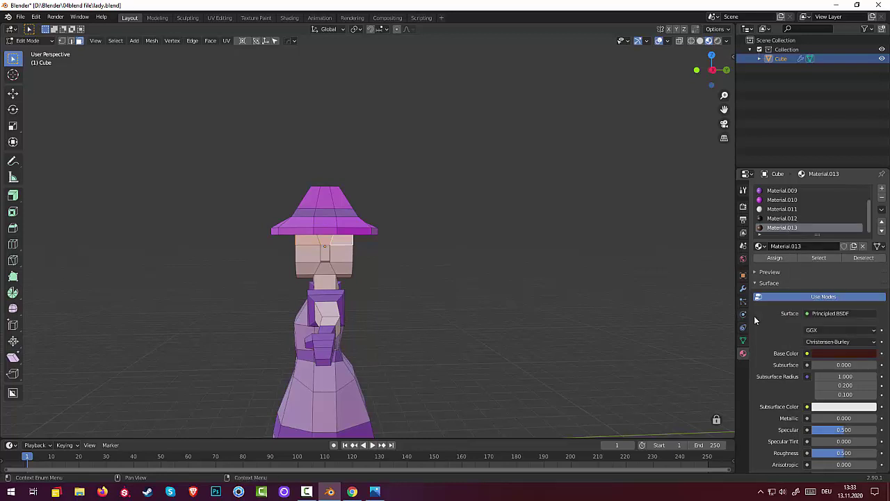
# Assign the dark reddish-brown Material.013 to the hair faces at the back and sides of the head
pyautogui.click(339, 252)
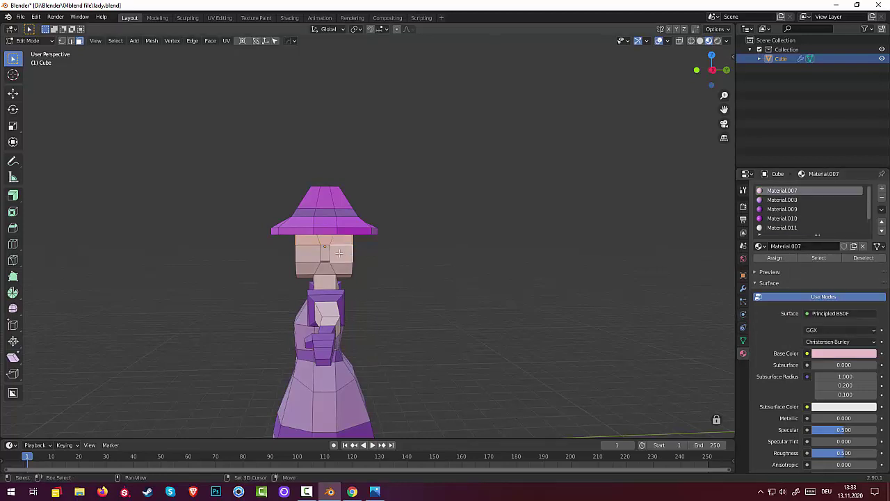
pyautogui.moveTo(341, 278); pyautogui.dragTo(258, 249, button='middle')
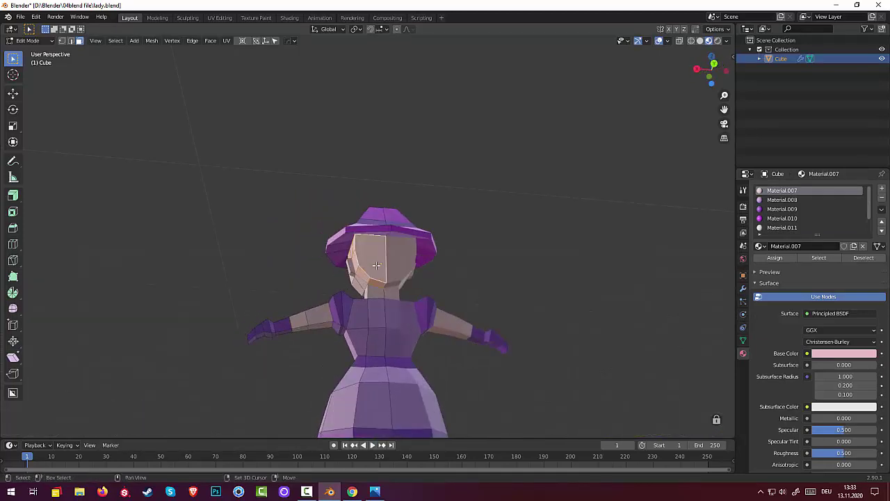
pyautogui.moveTo(377, 282)
pyautogui.mouseDown(button='middle')
pyautogui.moveTo(584, 304)
pyautogui.moveTo(547, 301)
pyautogui.mouseUp(button='middle')
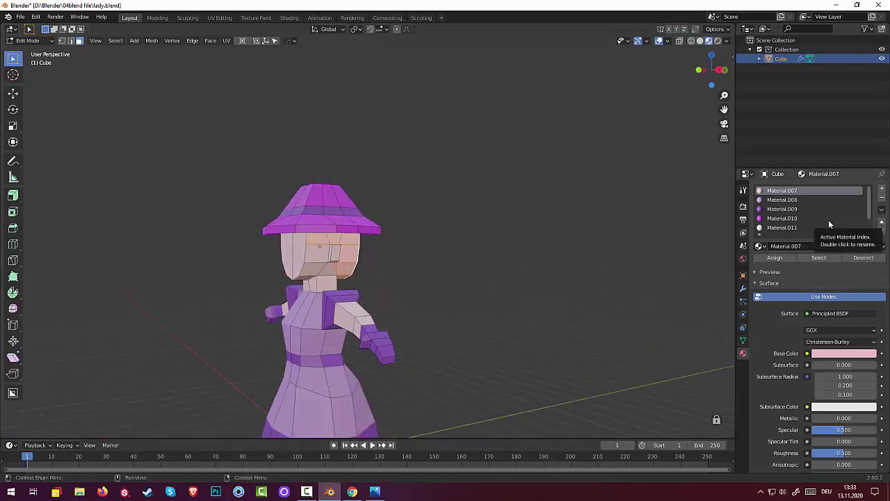
pyautogui.scroll(-2, 829, 220)
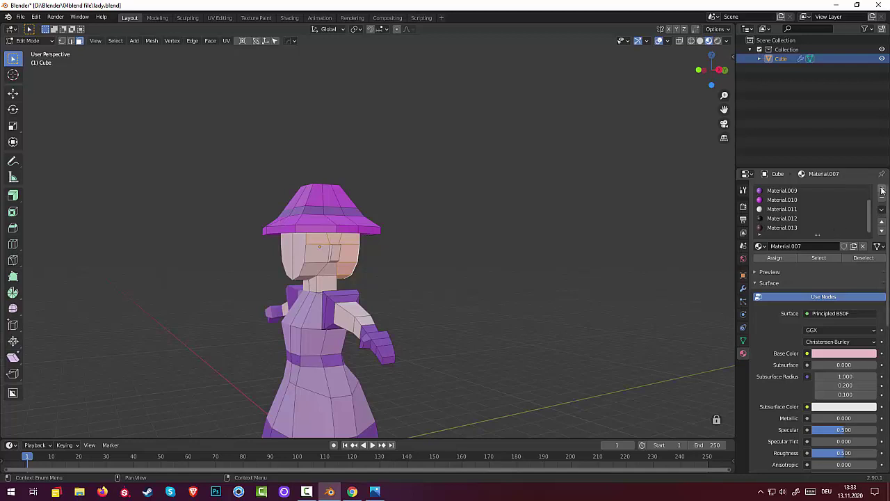
pyautogui.click(782, 228)
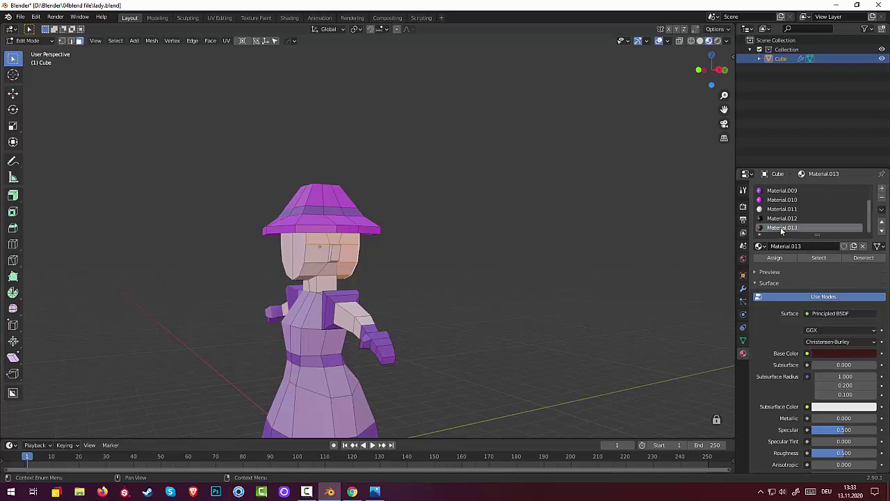
pyautogui.click(774, 259)
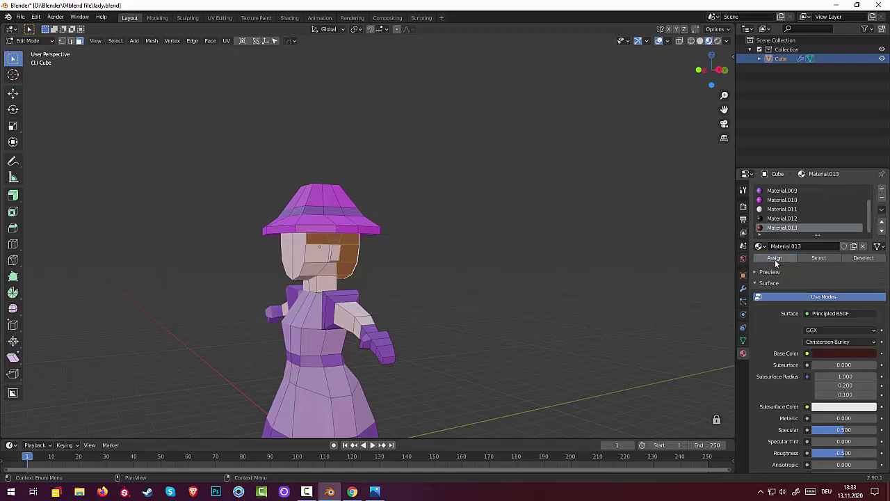
pyautogui.moveTo(567, 302)
pyautogui.mouseDown(button='middle')
pyautogui.moveTo(588, 295)
pyautogui.moveTo(184, 301)
pyautogui.moveTo(235, 299)
pyautogui.moveTo(235, 314)
pyautogui.moveTo(345, 307)
pyautogui.moveTo(278, 338)
pyautogui.moveTo(282, 314)
pyautogui.mouseUp(button='middle')
# Shift the selected geometry sideways along the X axis
pyautogui.scroll(3, 299, 320)
pyautogui.scroll(2, 337, 325)
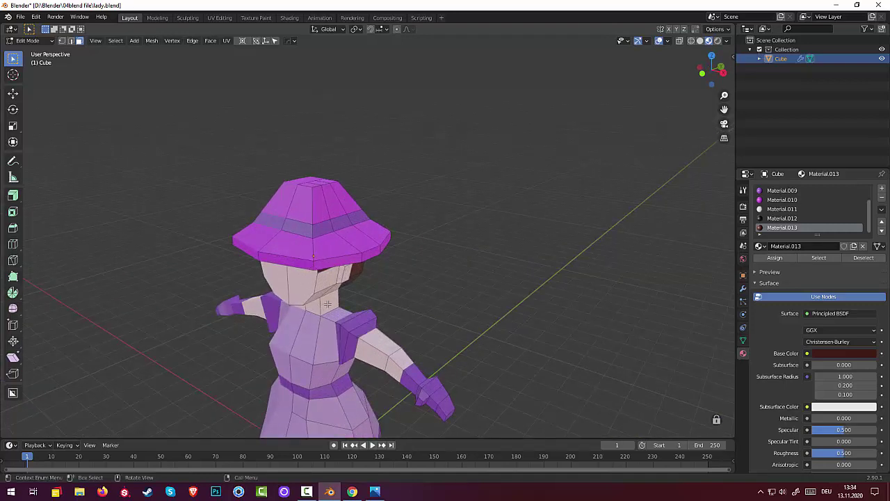
pyautogui.moveTo(224, 269); pyautogui.dragTo(307, 334, button='middle')
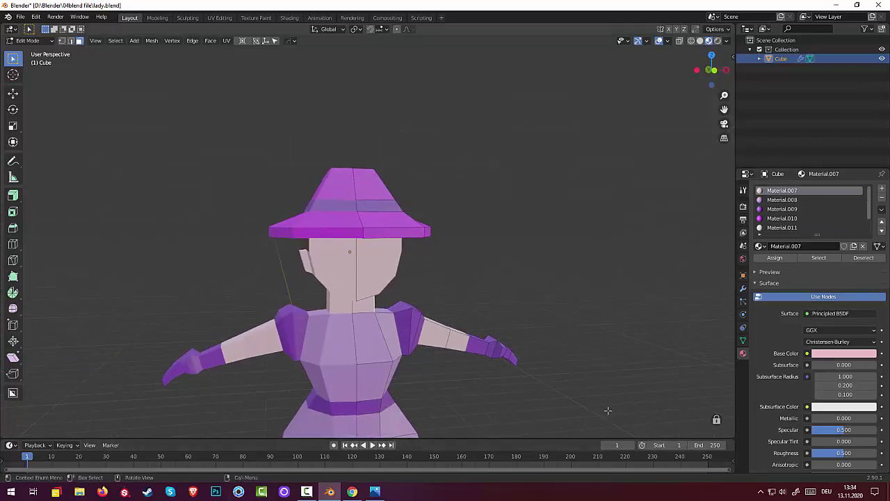
pyautogui.moveTo(603, 410)
pyautogui.mouseDown(button='middle')
pyautogui.moveTo(570, 397)
pyautogui.moveTo(581, 398)
pyautogui.moveTo(578, 408)
pyautogui.mouseUp(button='middle')
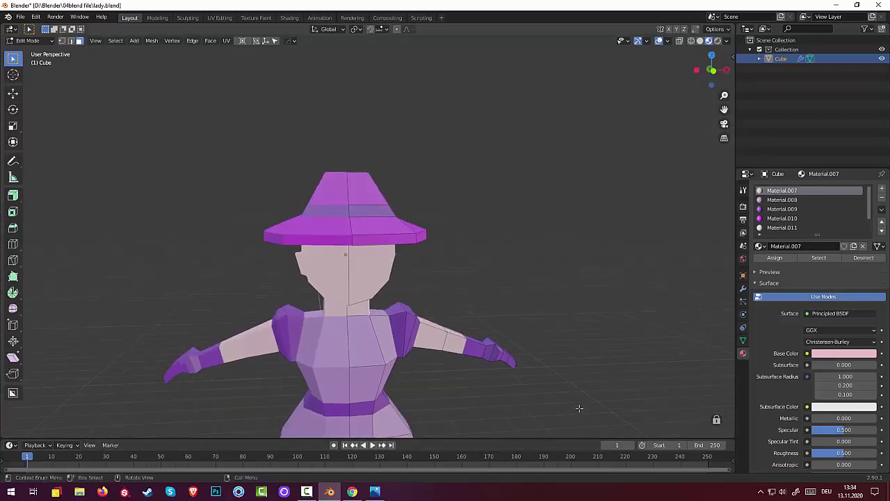
pyautogui.scroll(-3, 565, 391)
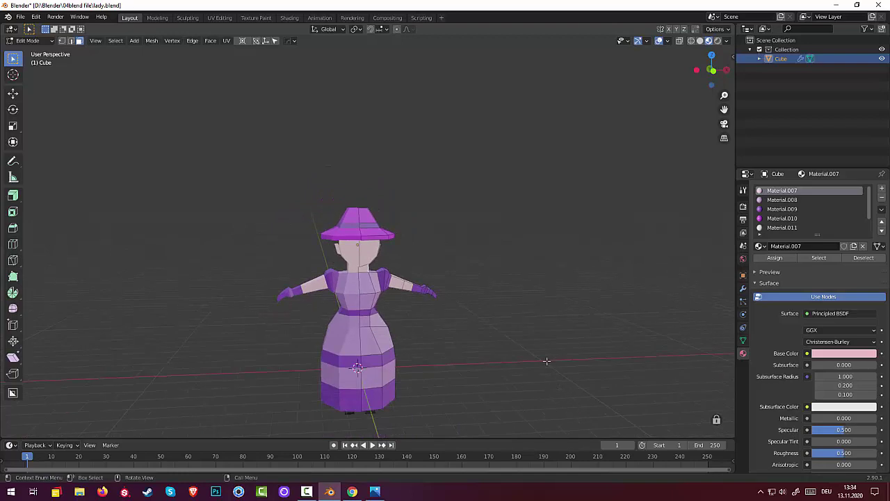
pyautogui.press('g')
pyautogui.press('x')
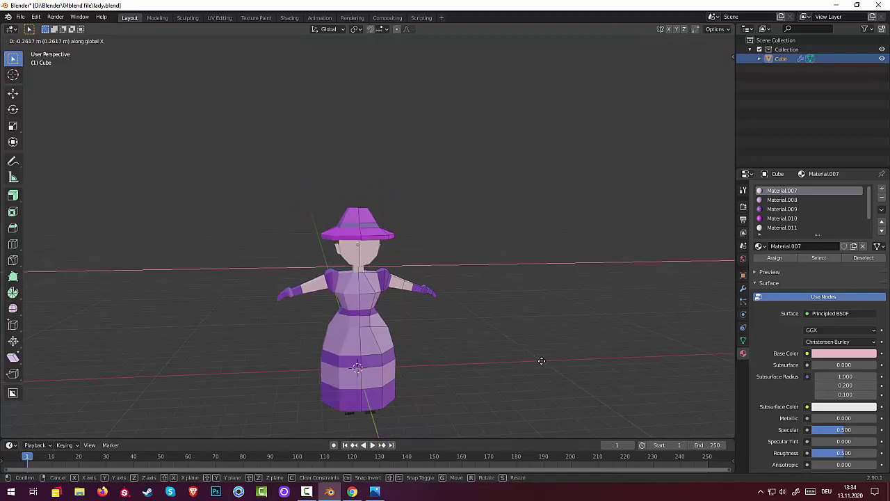
pyautogui.click(543, 360)
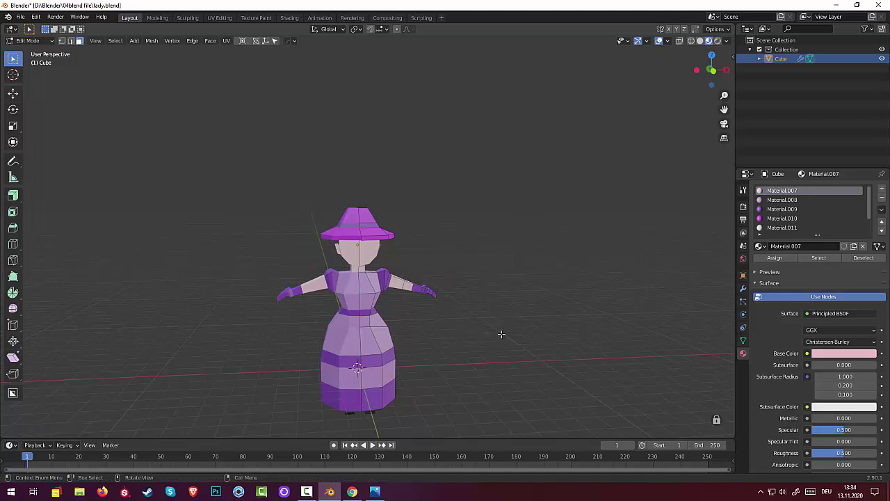
# Switch to edge select and raise the selected edges along the Z axis
pyautogui.moveTo(501, 332)
pyautogui.mouseDown(button='middle')
pyautogui.moveTo(467, 324)
pyautogui.moveTo(460, 348)
pyautogui.mouseUp(button='middle')
pyautogui.scroll(2, 399, 307)
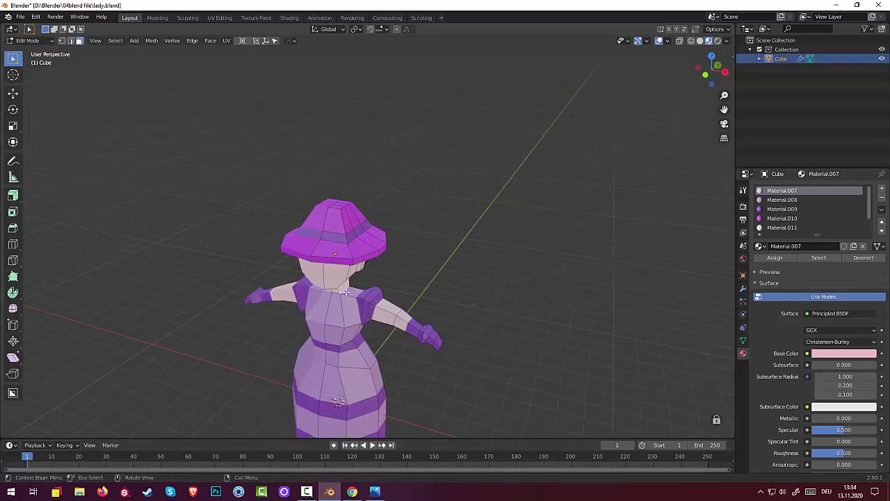
pyautogui.press('2')
pyautogui.press('g')
pyautogui.press('z')
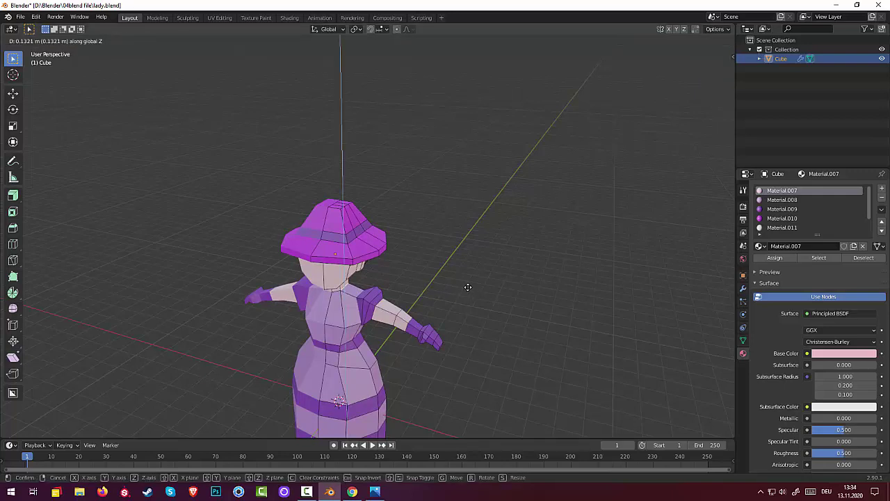
pyautogui.click(469, 287)
# Show the File menu's Export formats, from Collada (.dae) to Wavefront (.obj)
pyautogui.moveTo(491, 339)
pyautogui.mouseDown(button='middle')
pyautogui.moveTo(524, 309)
pyautogui.moveTo(492, 338)
pyautogui.moveTo(504, 308)
pyautogui.moveTo(522, 341)
pyautogui.moveTo(494, 334)
pyautogui.moveTo(459, 349)
pyautogui.moveTo(516, 339)
pyautogui.moveTo(481, 350)
pyautogui.moveTo(466, 336)
pyautogui.moveTo(459, 344)
pyautogui.moveTo(494, 342)
pyautogui.moveTo(441, 343)
pyautogui.mouseUp(button='middle')
pyautogui.scroll(-3, 522, 310)
pyautogui.scroll(-2, 515, 313)
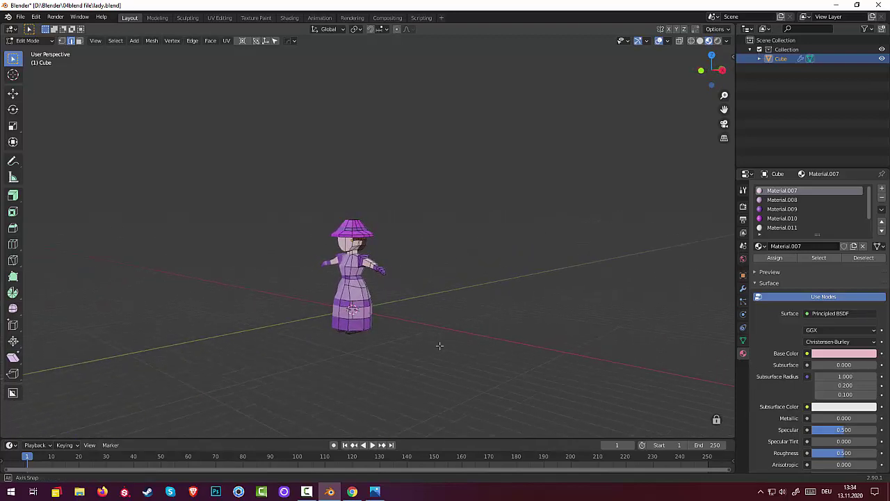
pyautogui.click(307, 492)
pyautogui.click(307, 492)
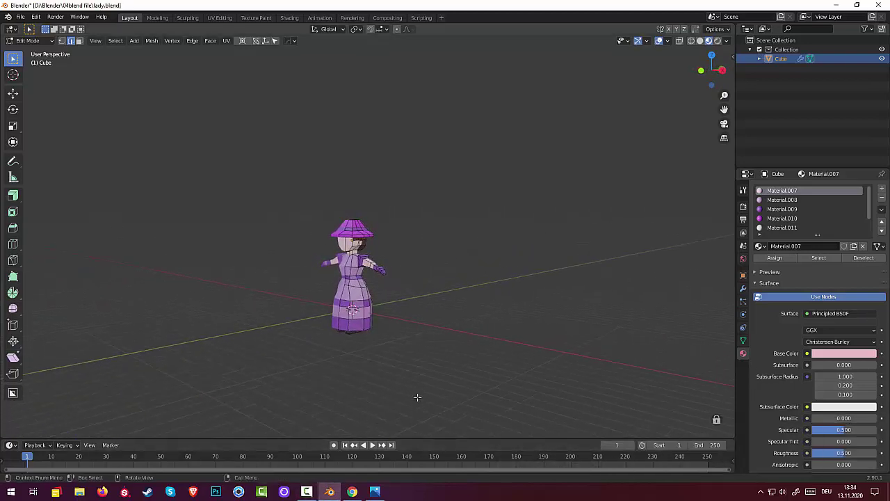
pyautogui.moveTo(417, 398)
pyautogui.mouseDown(button='middle')
pyautogui.moveTo(449, 395)
pyautogui.moveTo(457, 409)
pyautogui.moveTo(433, 373)
pyautogui.moveTo(522, 386)
pyautogui.moveTo(668, 366)
pyautogui.moveTo(549, 356)
pyautogui.moveTo(396, 389)
pyautogui.moveTo(445, 372)
pyautogui.moveTo(449, 382)
pyautogui.mouseUp(button='middle')
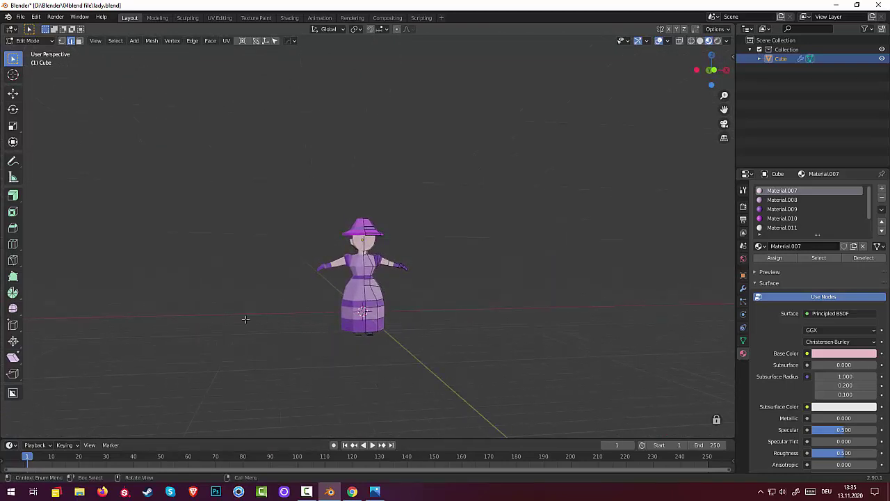
pyautogui.moveTo(513, 392)
pyautogui.mouseDown(button='middle')
pyautogui.moveTo(463, 383)
pyautogui.moveTo(439, 393)
pyautogui.mouseUp(button='middle')
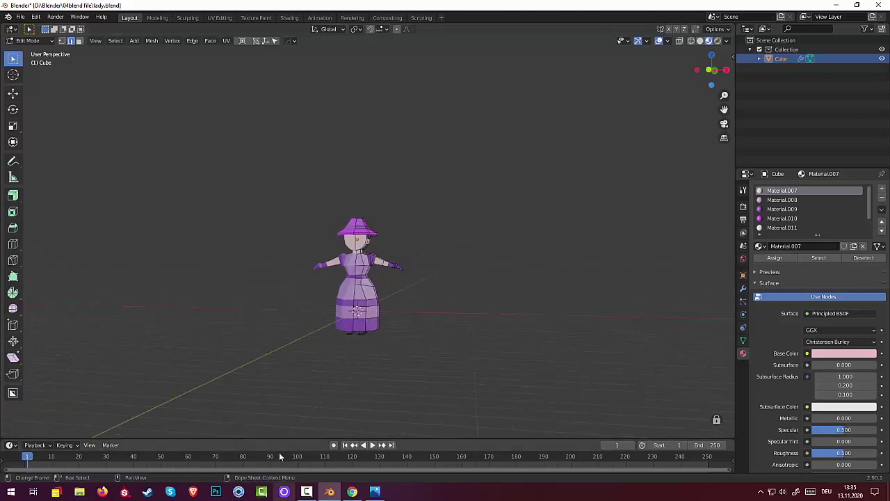
pyautogui.click(20, 41)
pyautogui.click(21, 17)
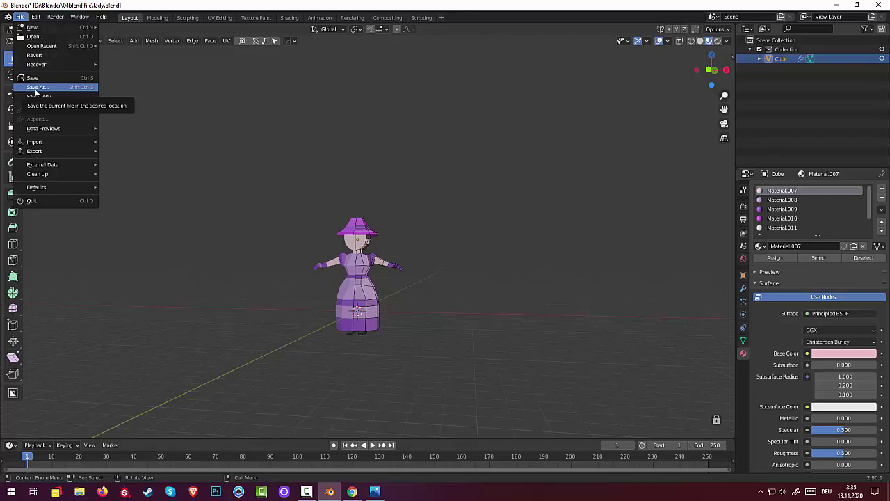
pyautogui.moveTo(35, 150)
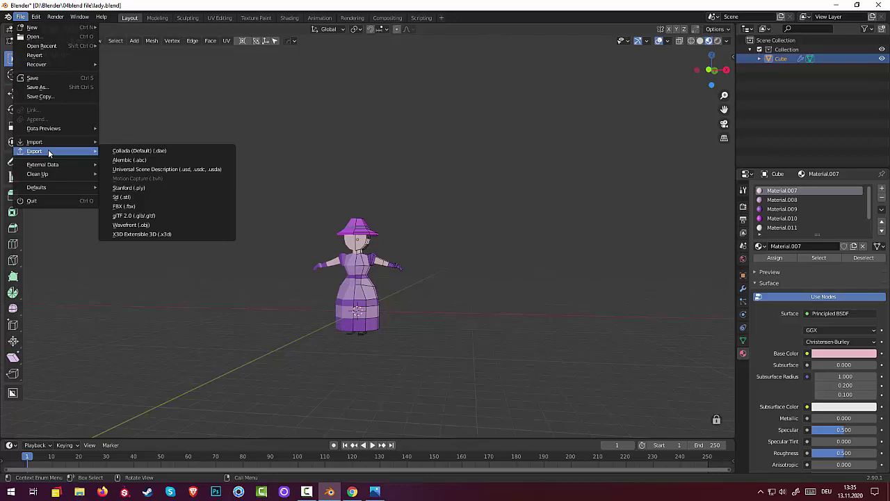
# Switch from Edit Mode to Object Mode and clear the selection
pyautogui.press('Tab')
pyautogui.click(16, 41)
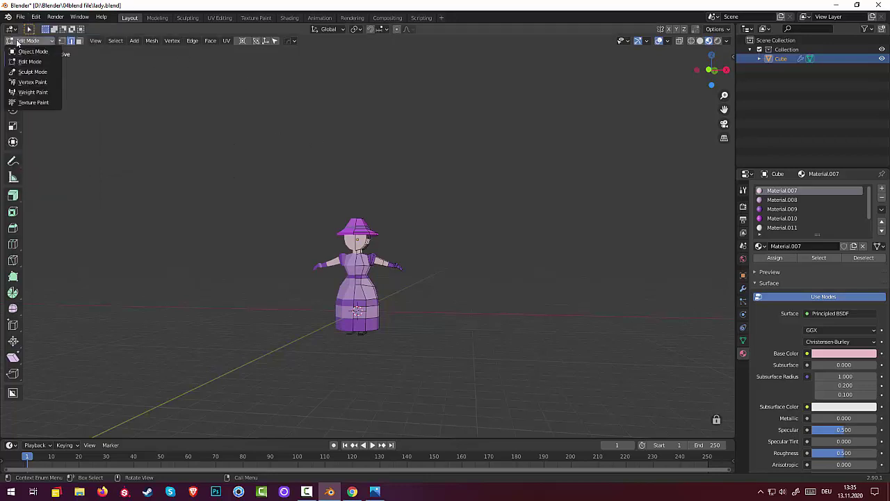
pyautogui.click(22, 52)
pyautogui.click(86, 139)
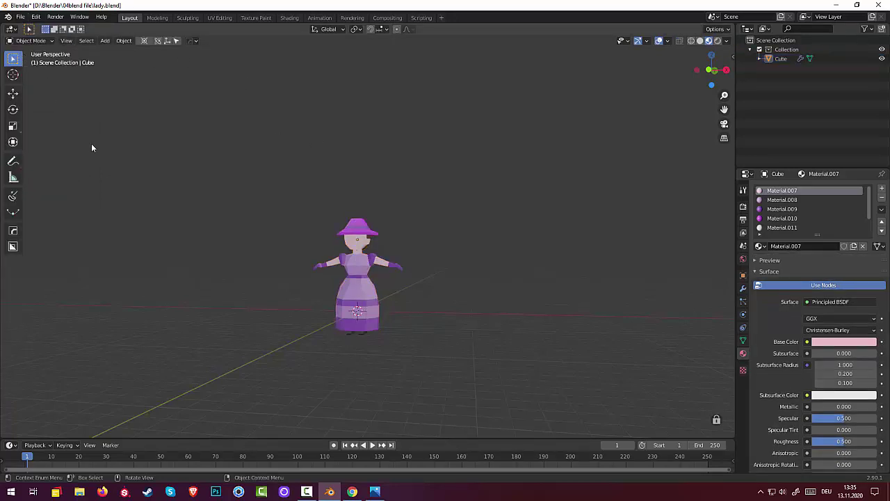
pyautogui.click(28, 41)
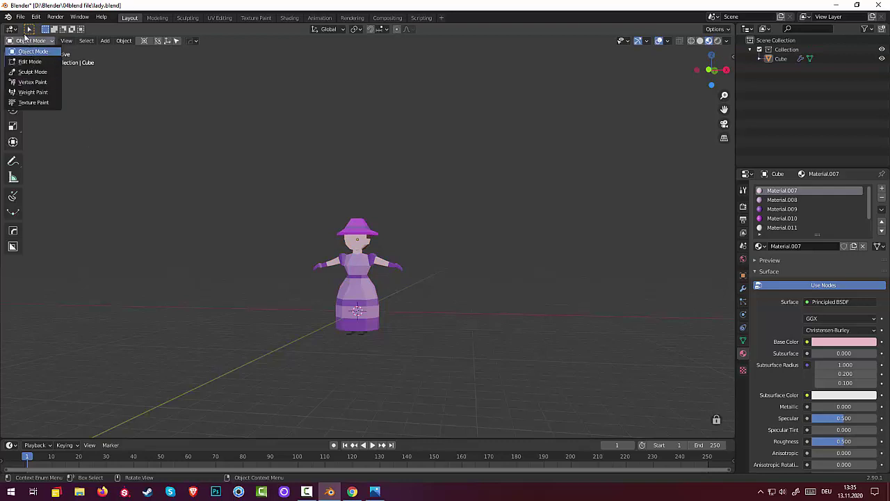
pyautogui.click(26, 51)
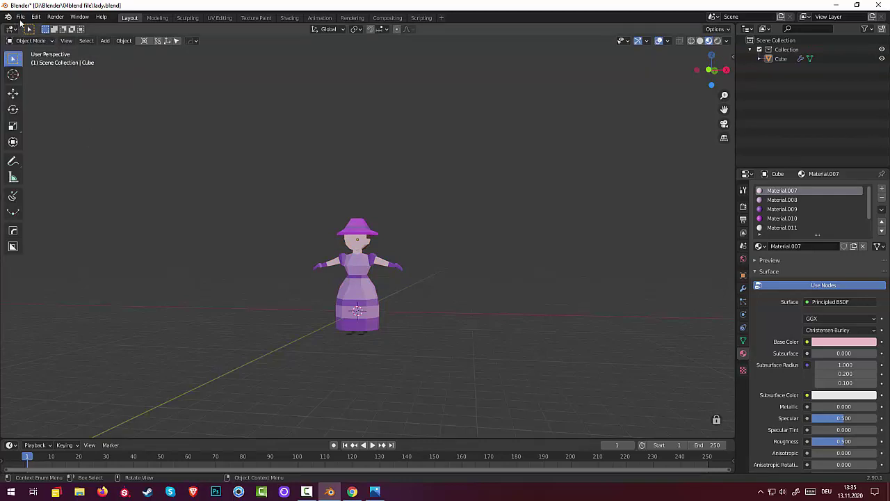
# Append the Armature and Cube objects from cowboy-chibi-rig.blend
pyautogui.click(21, 17)
pyautogui.click(32, 120)
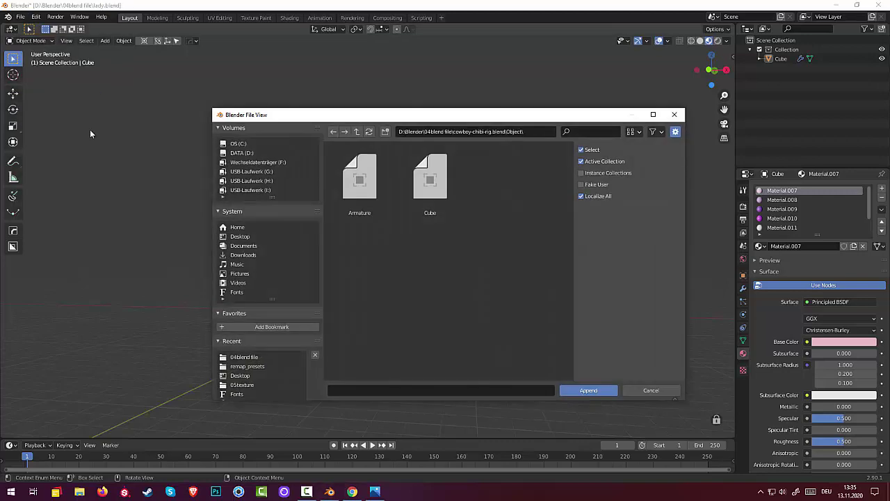
pyautogui.moveTo(492, 192); pyautogui.dragTo(365, 199)
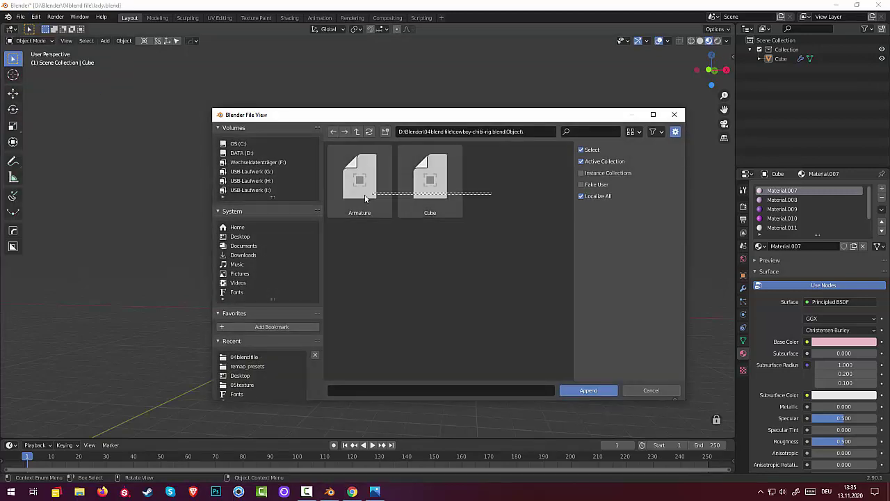
pyautogui.click(589, 390)
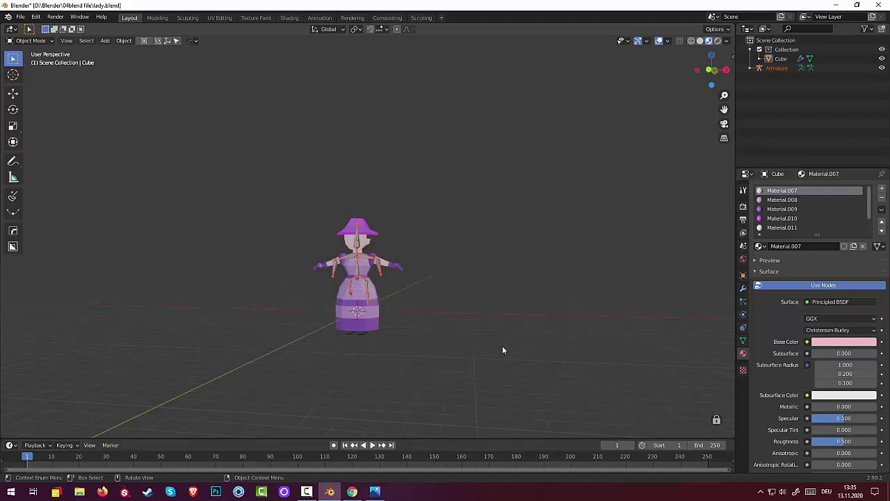
# Move the appended Armature away from the lady, then delete it
pyautogui.click(777, 68)
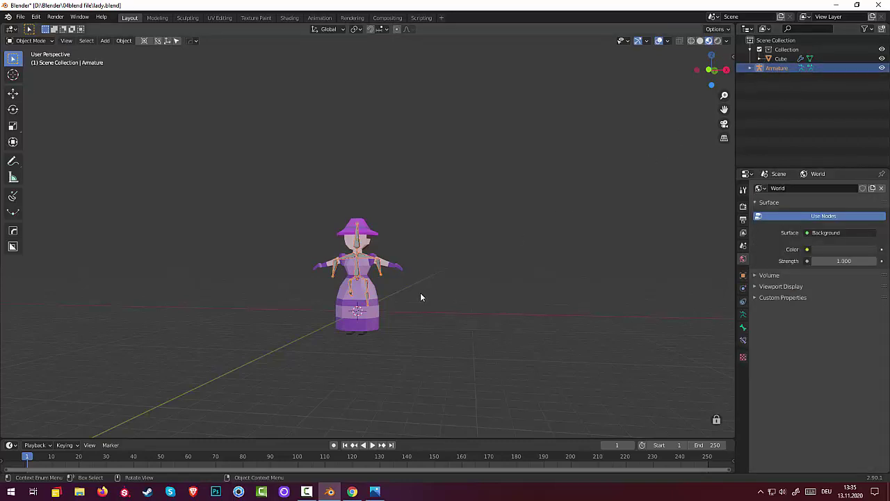
pyautogui.press('g')
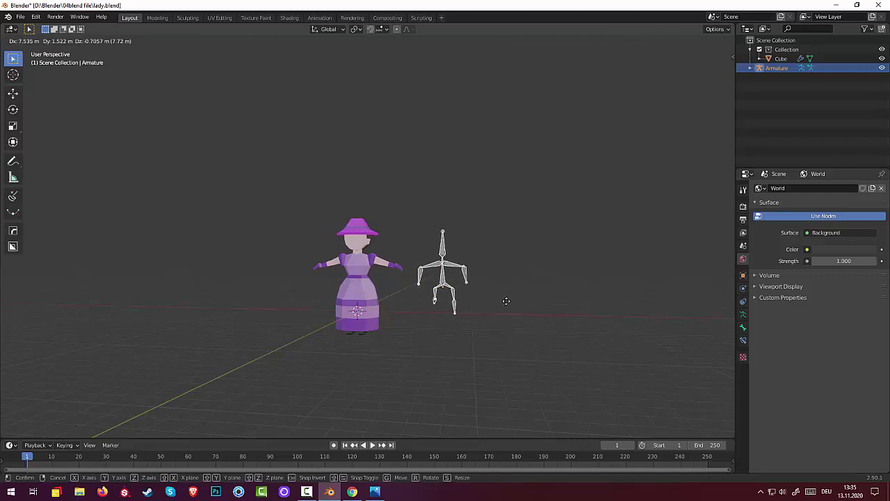
pyautogui.click(507, 301)
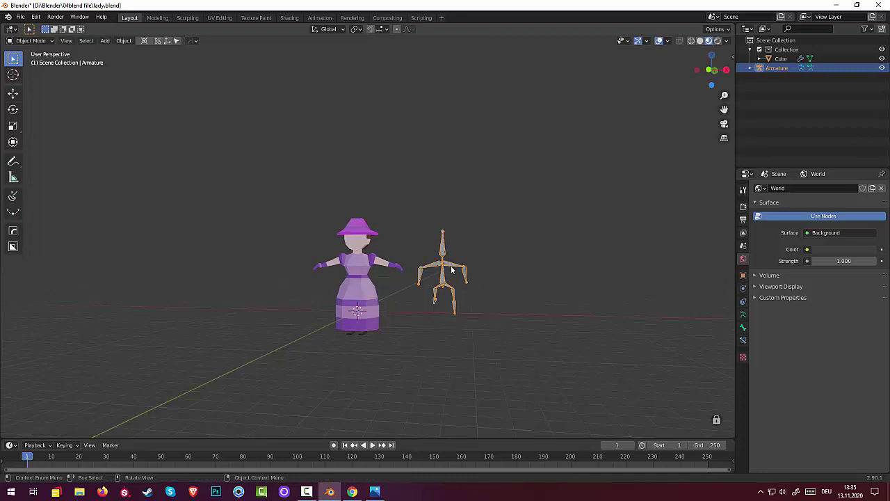
pyautogui.press('Delete')
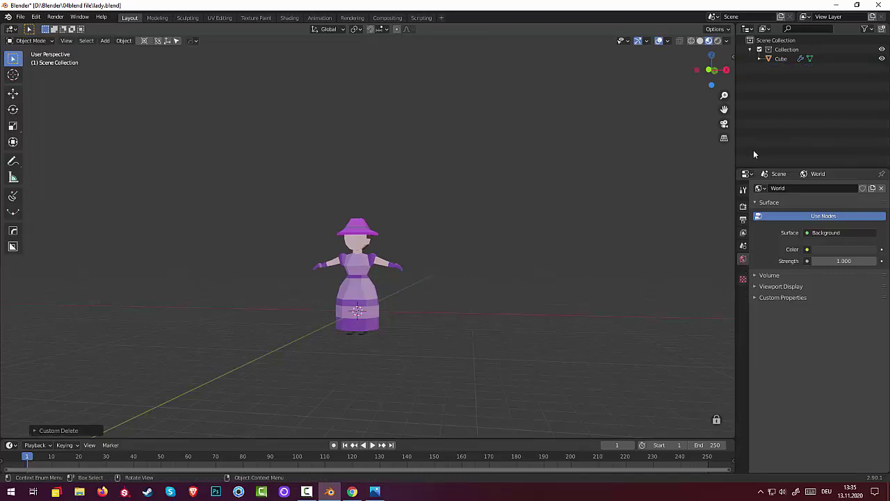
# Apply the Mirror modifier on the lady's Cube so no modifiers remain
pyautogui.click(781, 59)
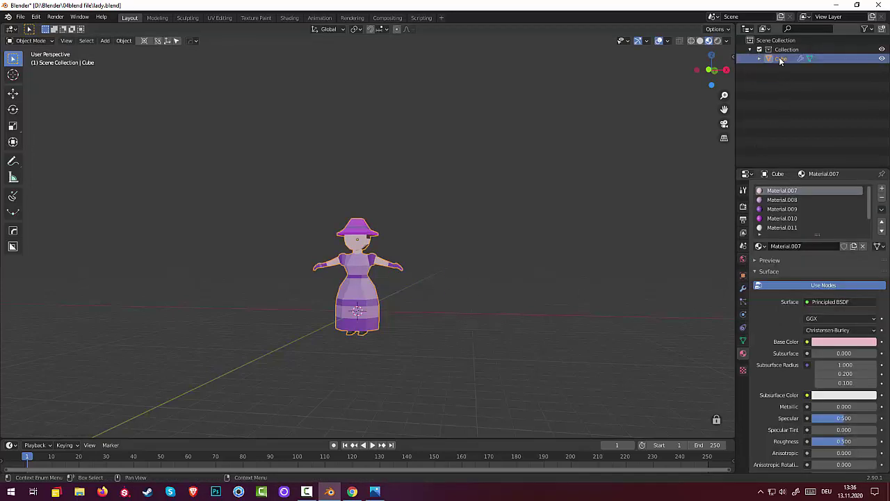
pyautogui.click(882, 58)
pyautogui.click(882, 58)
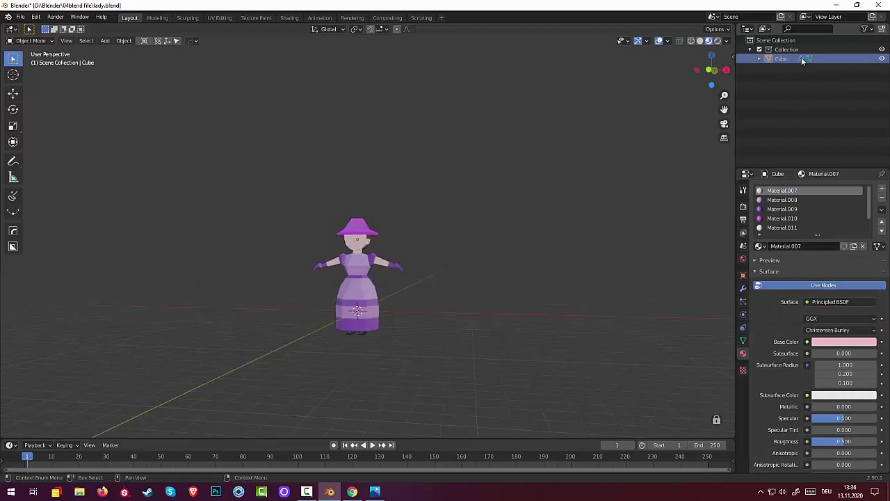
pyautogui.click(788, 59)
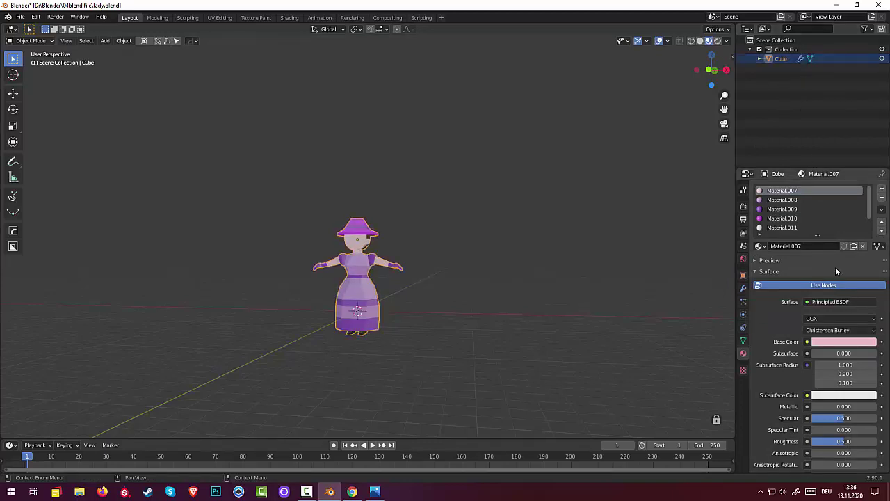
pyautogui.click(743, 288)
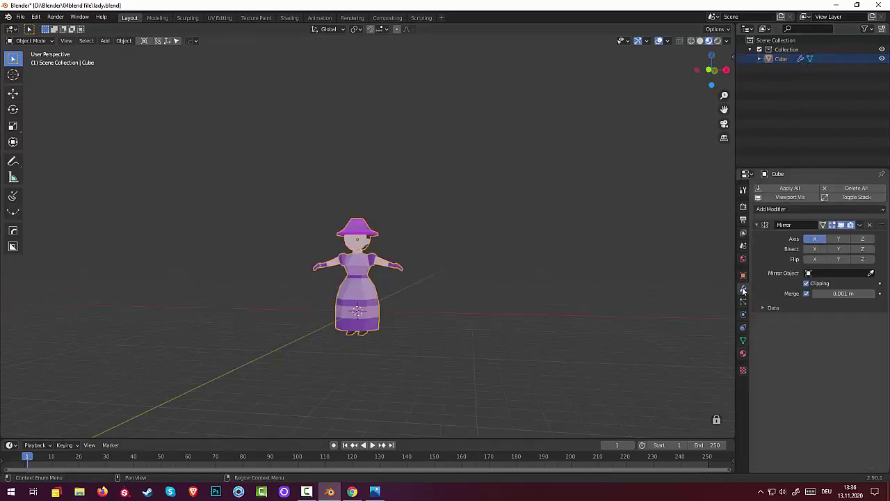
pyautogui.click(861, 225)
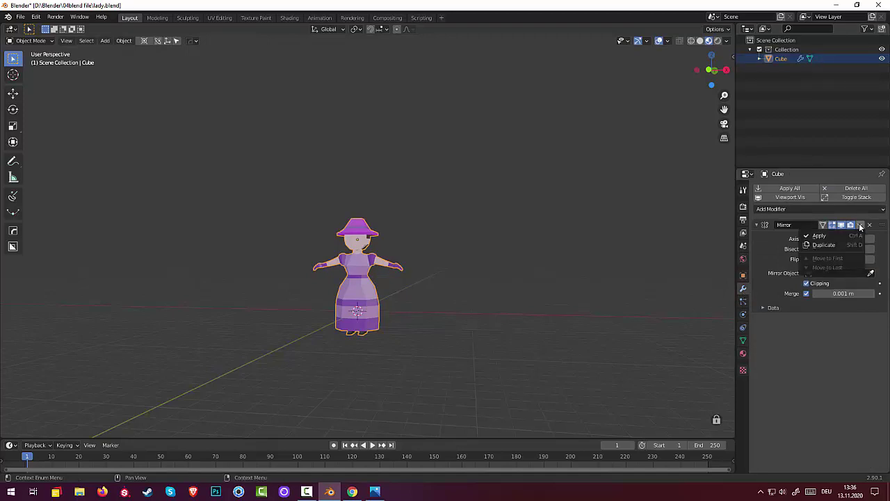
pyautogui.click(819, 239)
pyautogui.click(424, 371)
pyautogui.moveTo(423, 371); pyautogui.dragTo(432, 374, button='middle')
pyautogui.click(365, 298)
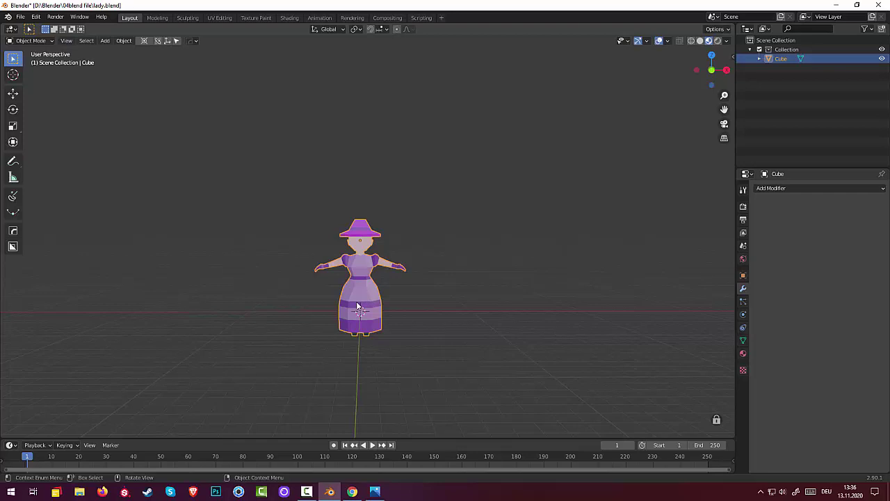
# Slide the lady to the left to make room
pyautogui.press('g')
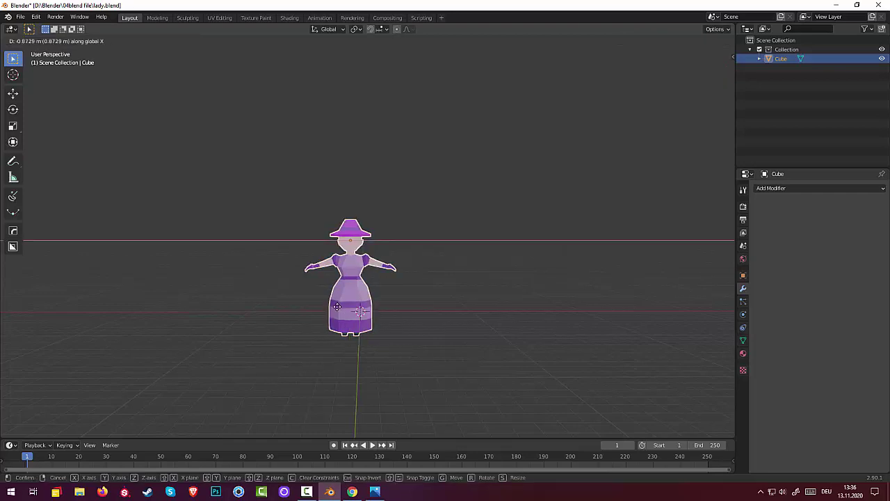
pyautogui.moveTo(358, 307); pyautogui.dragTo(299, 307)
pyautogui.click(298, 307)
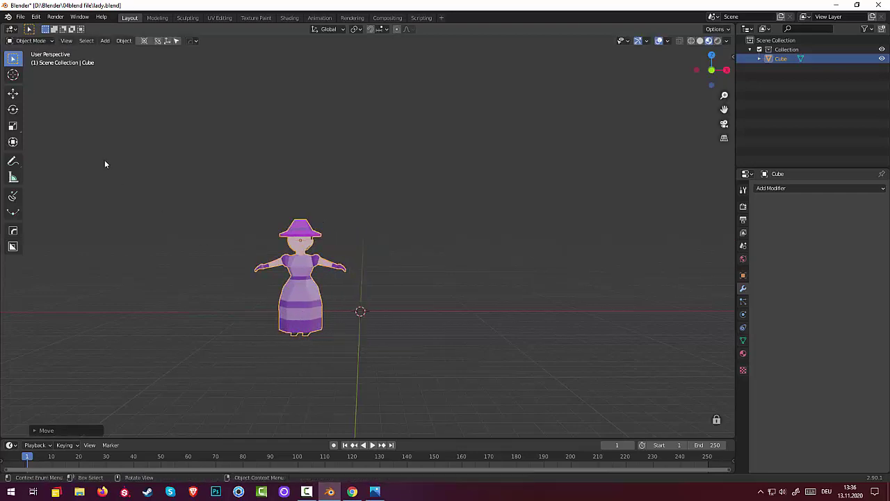
# Append the cowboy's Cube and Armature from cowboy-chibi-rig.blend beside her
pyautogui.click(20, 18)
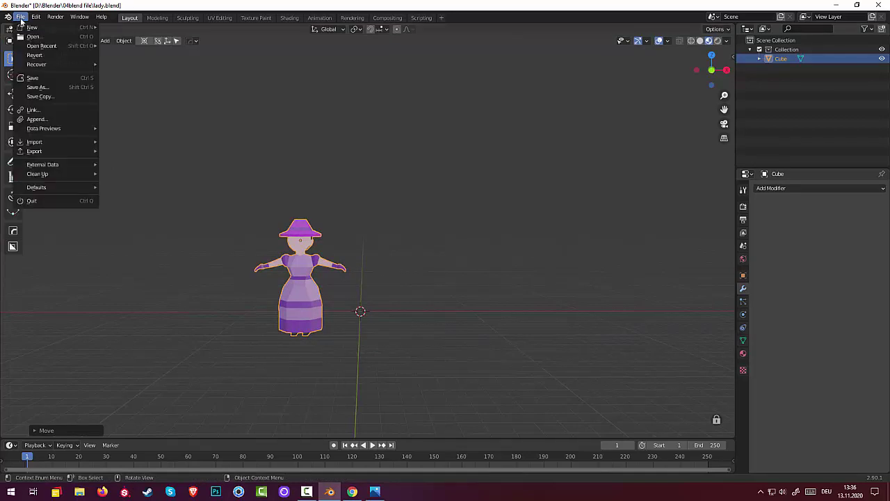
pyautogui.click(42, 120)
pyautogui.click(441, 189)
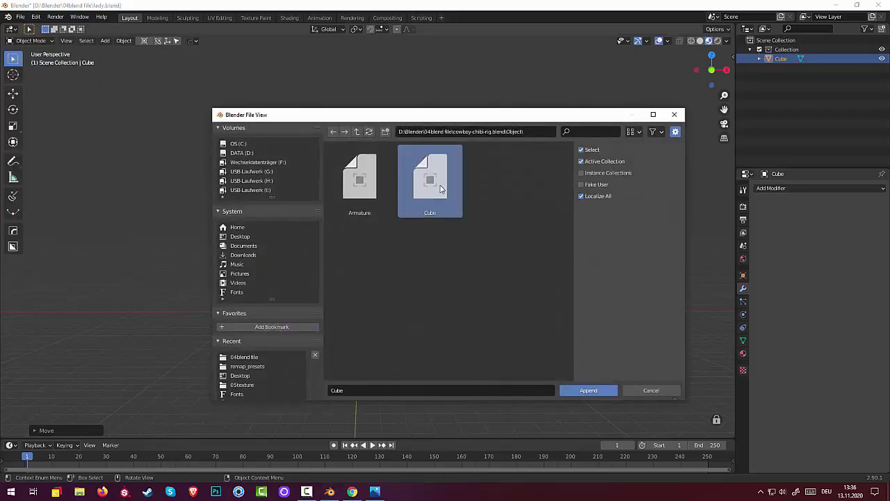
pyautogui.keyDown('shift'); pyautogui.click(360, 186); pyautogui.keyUp('shift')
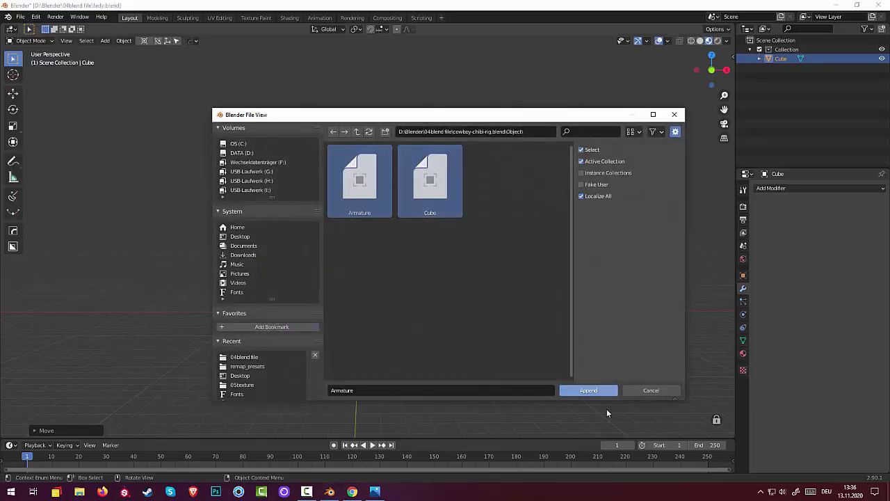
pyautogui.click(595, 391)
pyautogui.moveTo(516, 373)
pyautogui.mouseDown(button='middle')
pyautogui.moveTo(282, 339)
pyautogui.moveTo(496, 349)
pyautogui.moveTo(478, 342)
pyautogui.moveTo(467, 308)
pyautogui.mouseUp(button='middle')
pyautogui.scroll(1, 476, 334)
pyautogui.scroll(1, 473, 329)
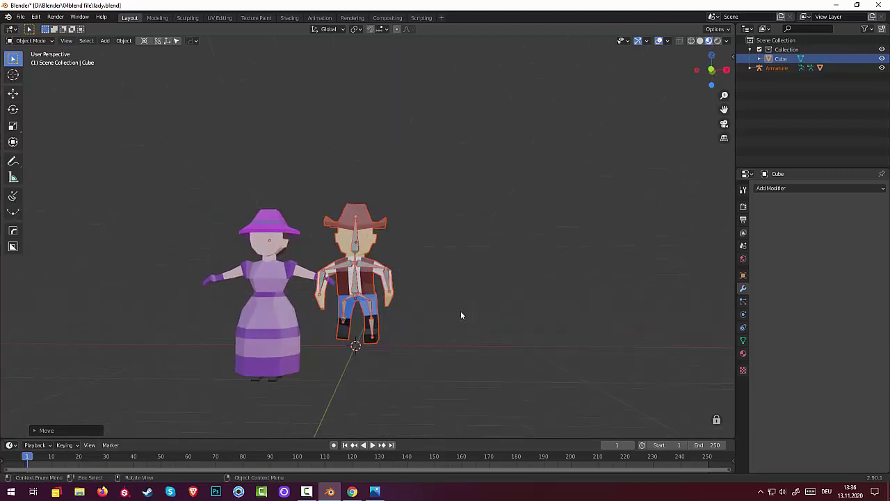
# In Front Orthographic view, scale the lady down to about the cowboy's height
pyautogui.press('KP_3')
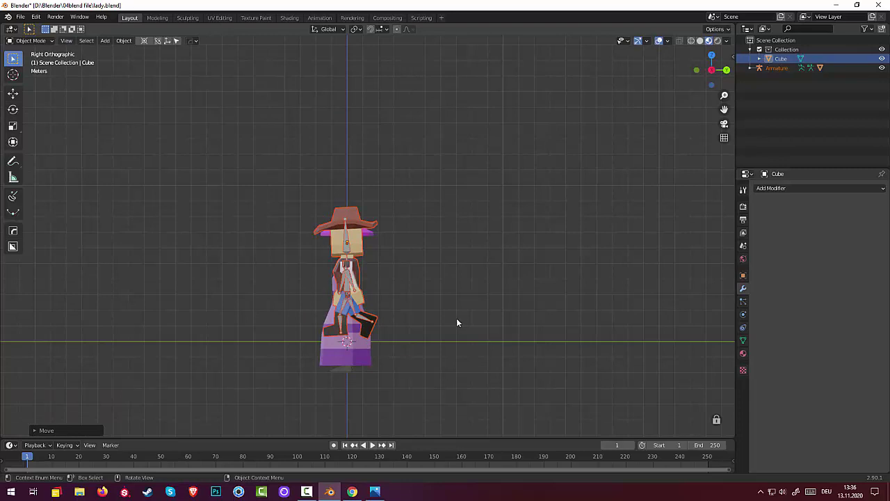
pyautogui.press('KP_1')
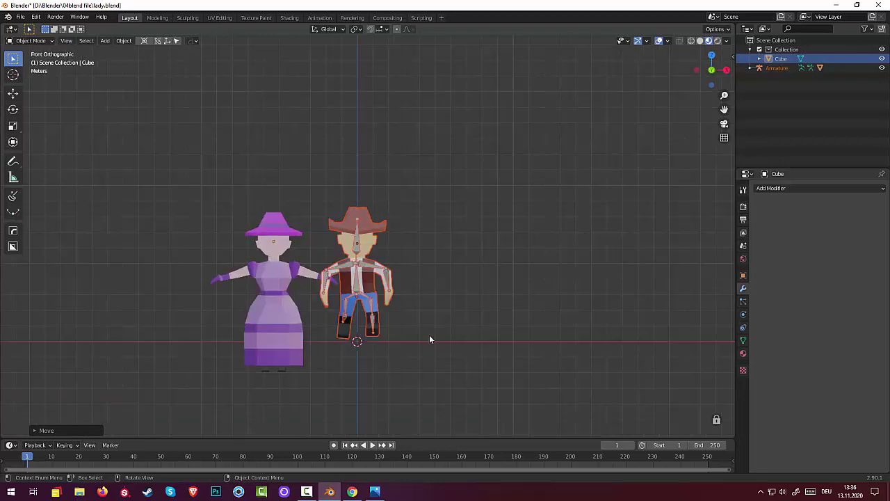
pyautogui.click(269, 317)
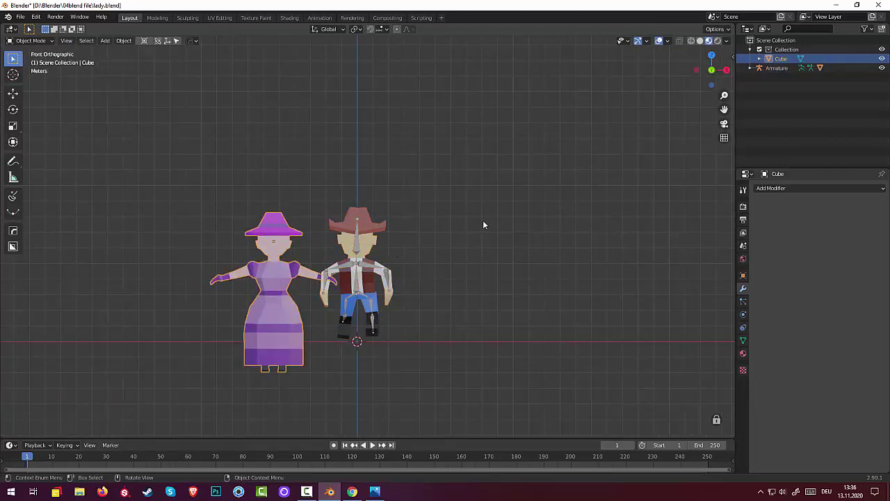
pyautogui.press('s')
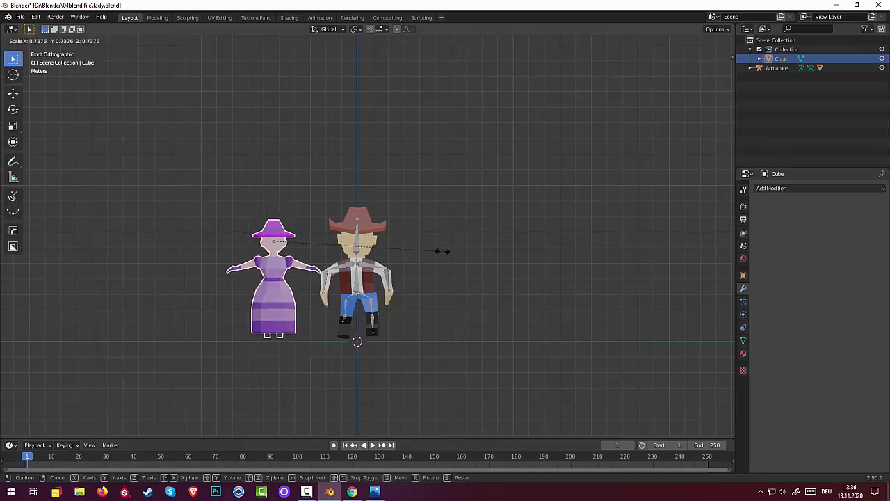
pyautogui.click(480, 237)
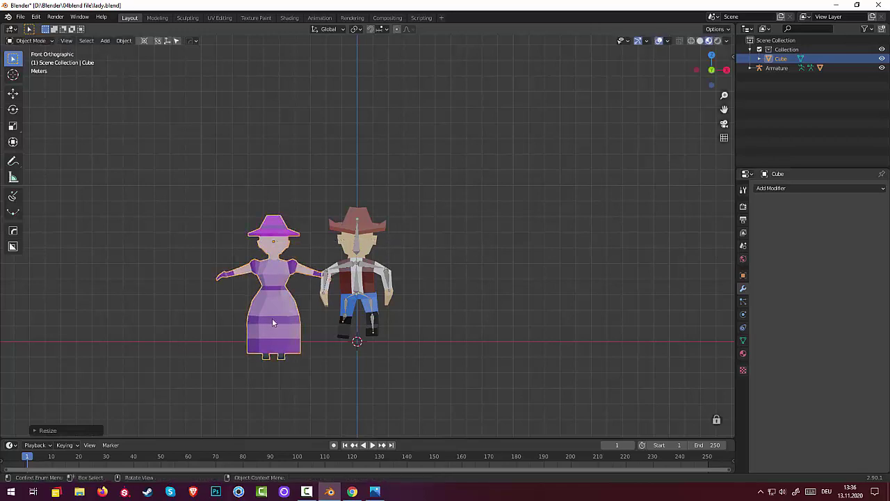
pyautogui.press('s')
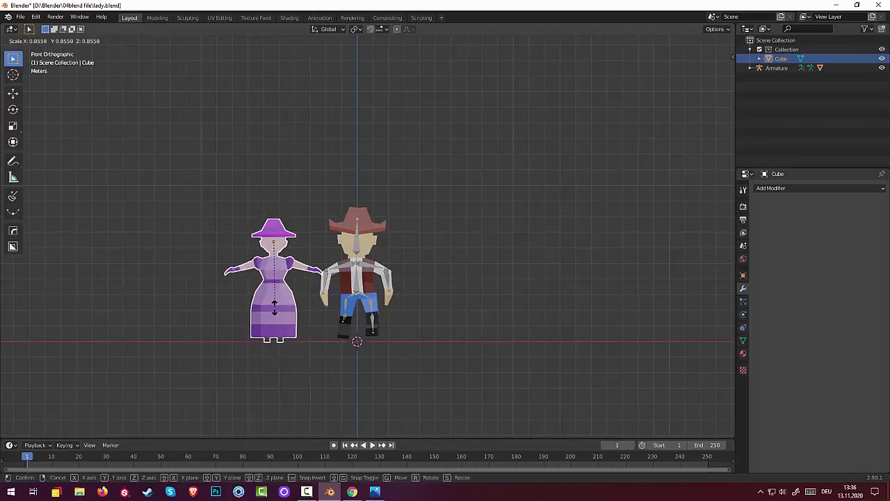
pyautogui.click(283, 312)
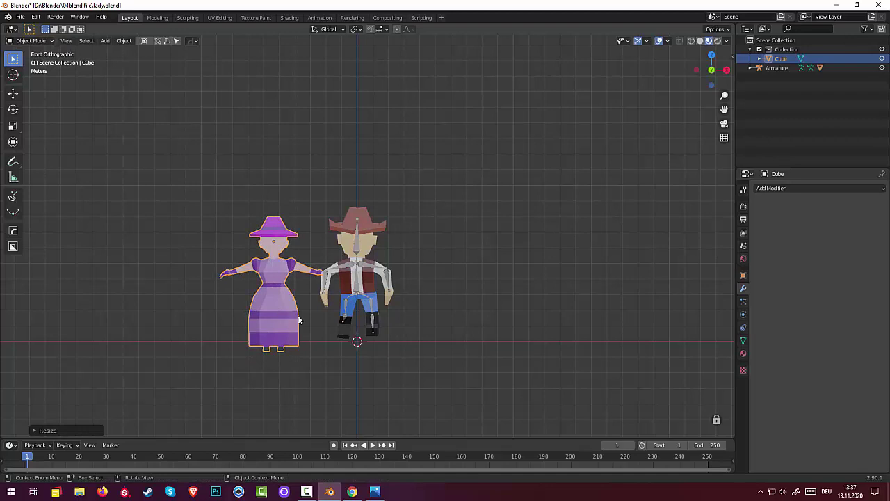
# Move the lady so her feet rest on the ground line
pyautogui.press('g')
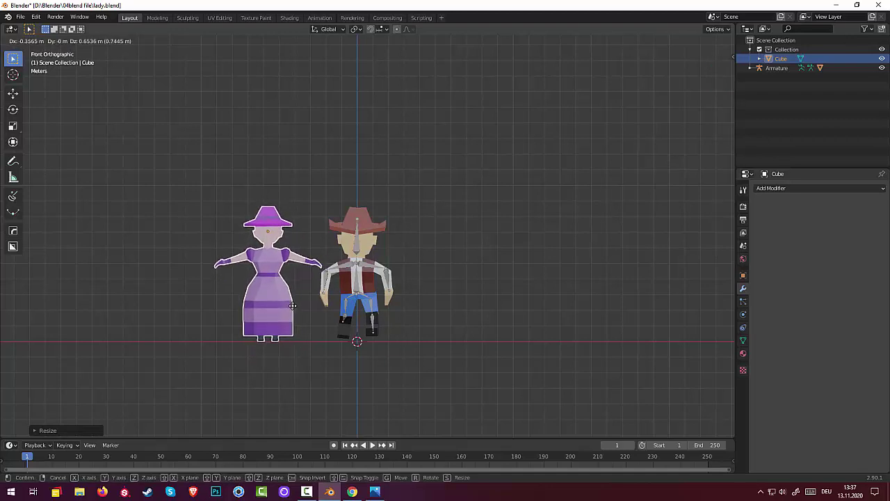
pyautogui.click(293, 306)
pyautogui.click(530, 362)
pyautogui.moveTo(522, 346)
pyautogui.mouseDown(button='middle')
pyautogui.moveTo(495, 352)
pyautogui.moveTo(434, 321)
pyautogui.moveTo(497, 314)
pyautogui.moveTo(535, 322)
pyautogui.moveTo(487, 314)
pyautogui.moveTo(469, 292)
pyautogui.moveTo(497, 273)
pyautogui.moveTo(531, 295)
pyautogui.moveTo(543, 350)
pyautogui.moveTo(505, 350)
pyautogui.moveTo(502, 342)
pyautogui.moveTo(527, 332)
pyautogui.mouseUp(button='middle')
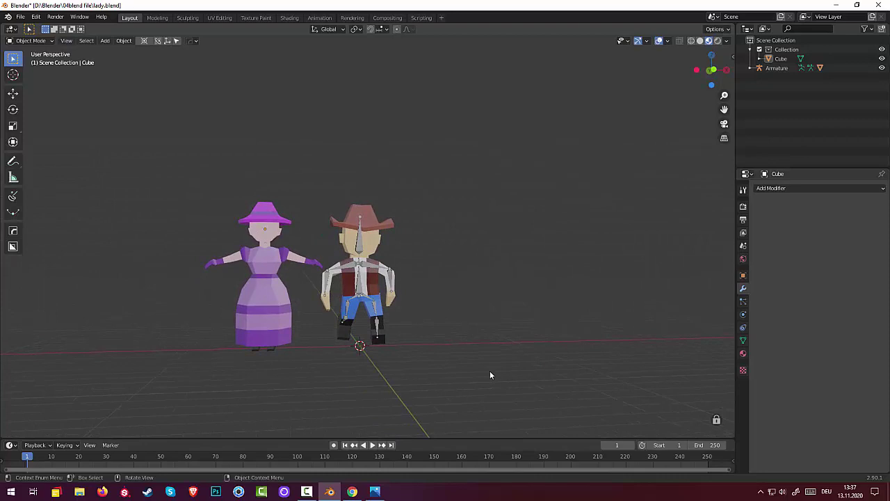
# Hide the cowboy's Armature in the Outliner and delete the cowboy mesh
pyautogui.moveTo(491, 374)
pyautogui.mouseDown(button='middle')
pyautogui.moveTo(494, 322)
pyautogui.moveTo(705, 336)
pyautogui.moveTo(133, 348)
pyautogui.moveTo(158, 348)
pyautogui.moveTo(153, 322)
pyautogui.moveTo(181, 323)
pyautogui.mouseUp(button='middle')
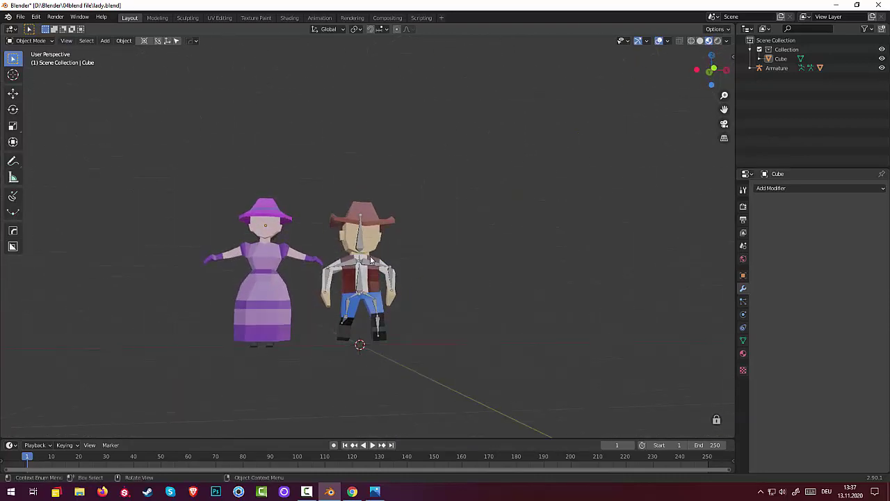
pyautogui.click(883, 68)
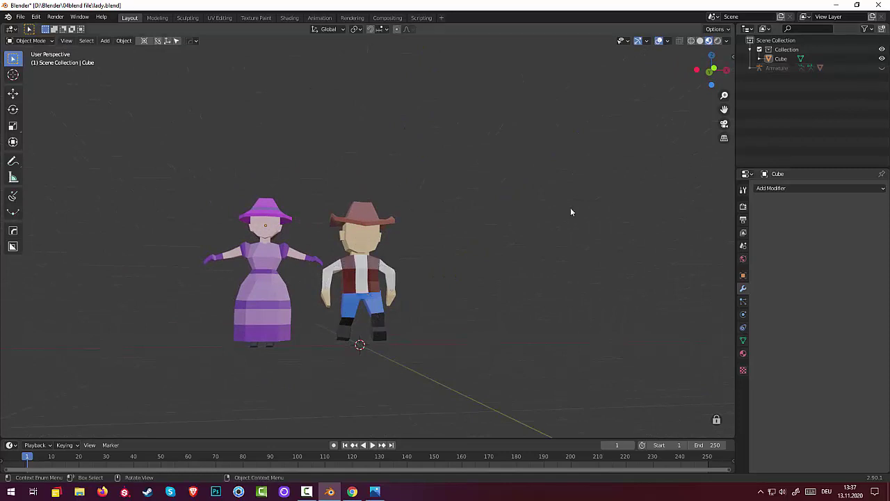
pyautogui.moveTo(570, 208)
pyautogui.mouseDown(button='middle')
pyautogui.moveTo(496, 213)
pyautogui.moveTo(478, 226)
pyautogui.moveTo(598, 230)
pyautogui.moveTo(528, 239)
pyautogui.mouseUp(button='middle')
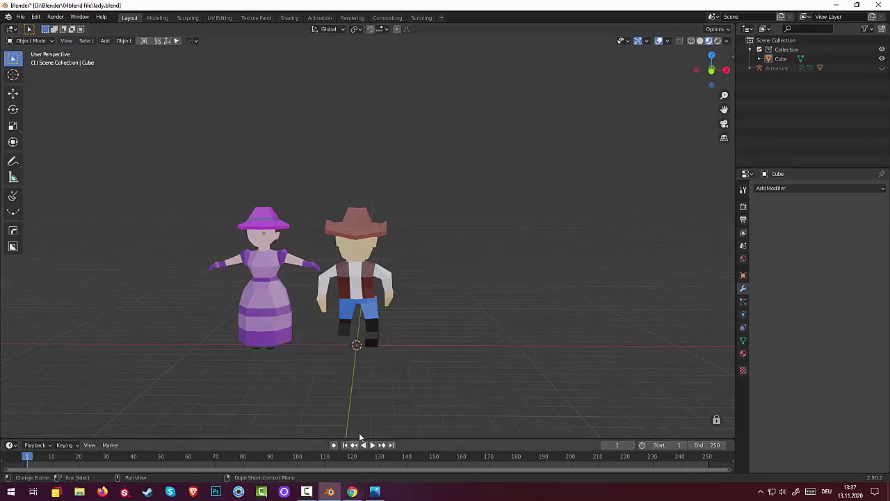
pyautogui.moveTo(359, 437)
pyautogui.mouseDown(button='middle')
pyautogui.moveTo(383, 408)
pyautogui.moveTo(435, 407)
pyautogui.moveTo(334, 423)
pyautogui.moveTo(361, 413)
pyautogui.moveTo(378, 418)
pyautogui.mouseUp(button='middle')
pyautogui.click(367, 289)
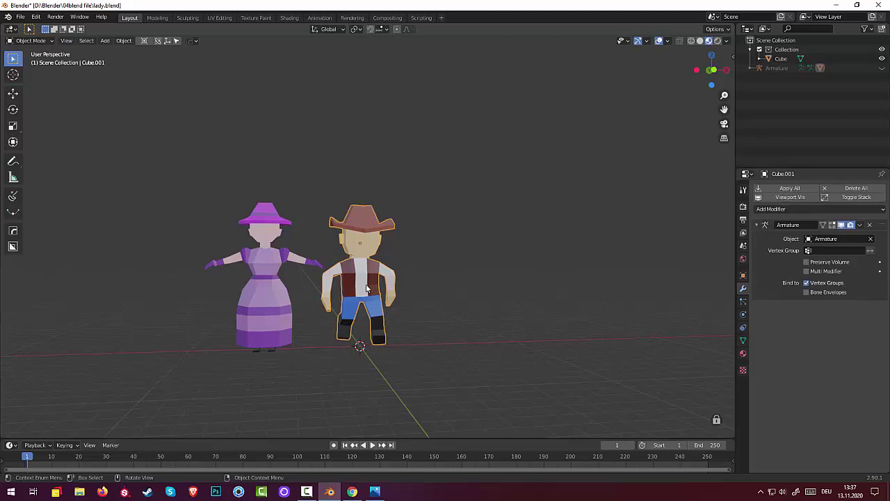
pyautogui.press('Delete')
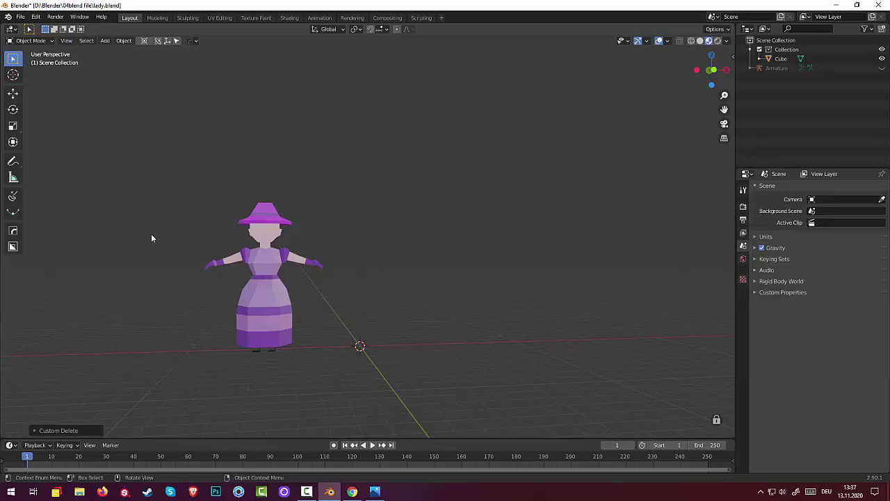
# Append the Cube object from cowboy-chibi.blend in the 04blend folder as Cube.001
pyautogui.click(20, 17)
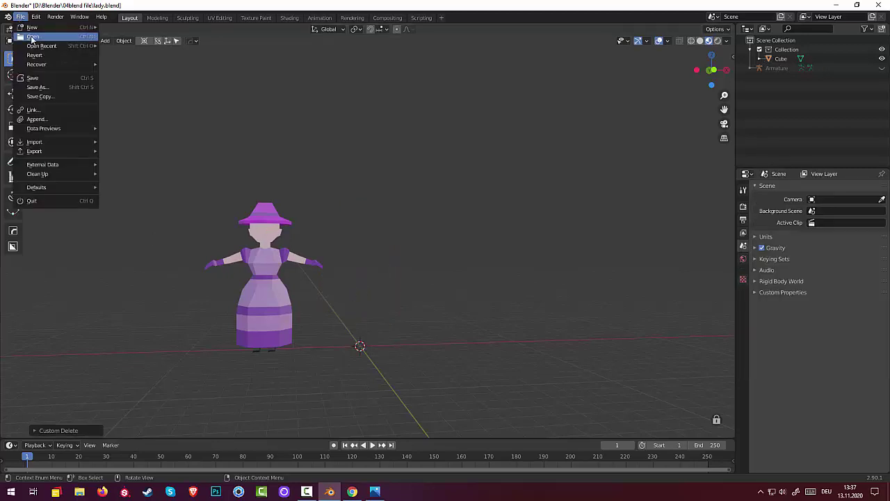
pyautogui.click(52, 119)
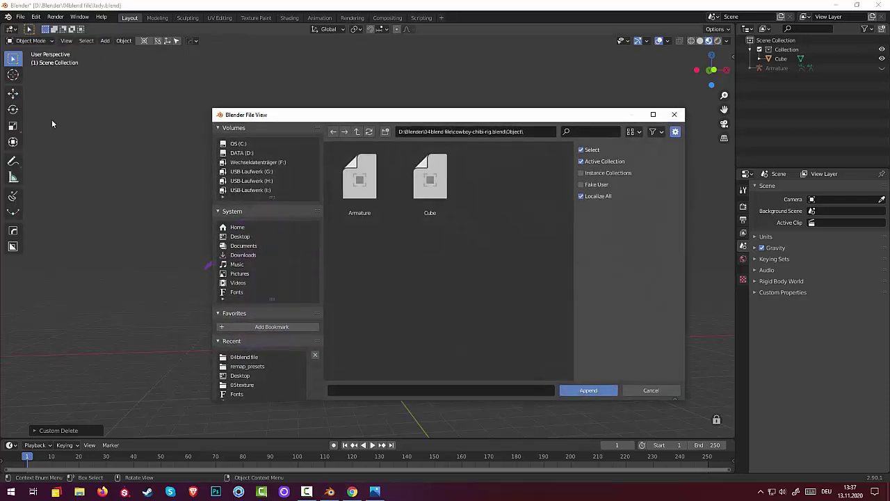
pyautogui.click(357, 132)
pyautogui.click(357, 132)
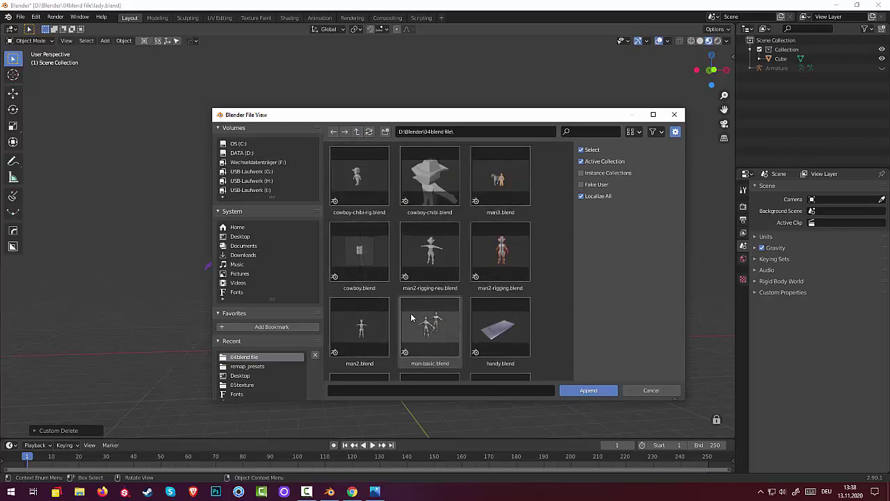
pyautogui.click(434, 187)
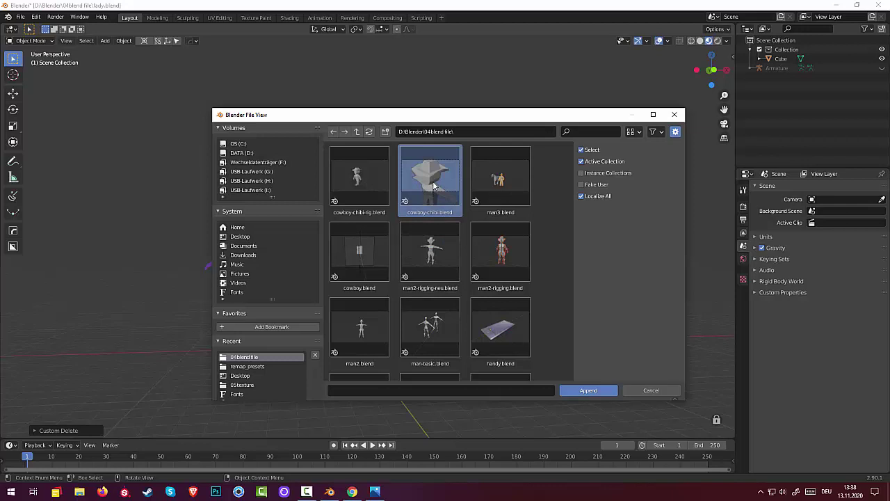
pyautogui.click(588, 391)
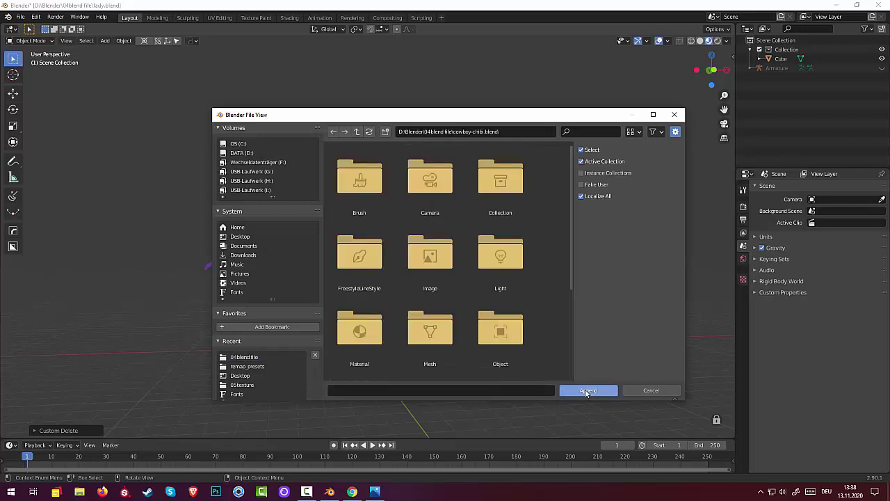
pyautogui.doubleClick(496, 332)
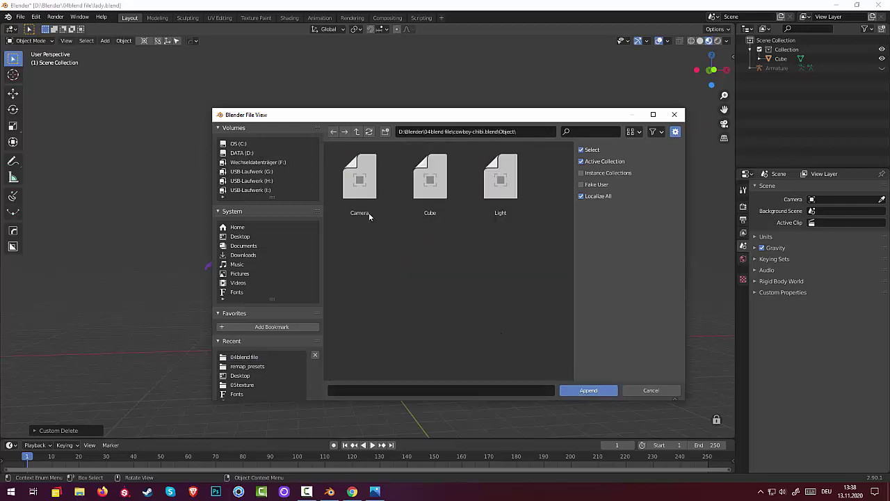
pyautogui.click(430, 181)
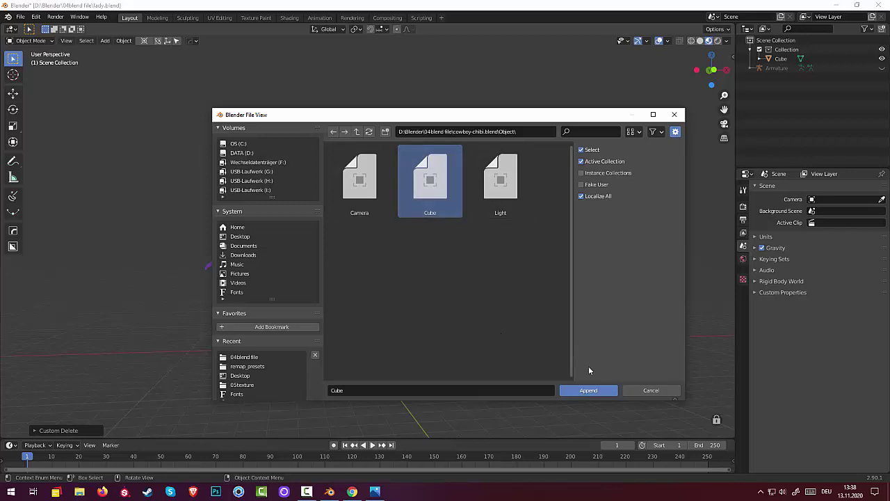
pyautogui.click(592, 390)
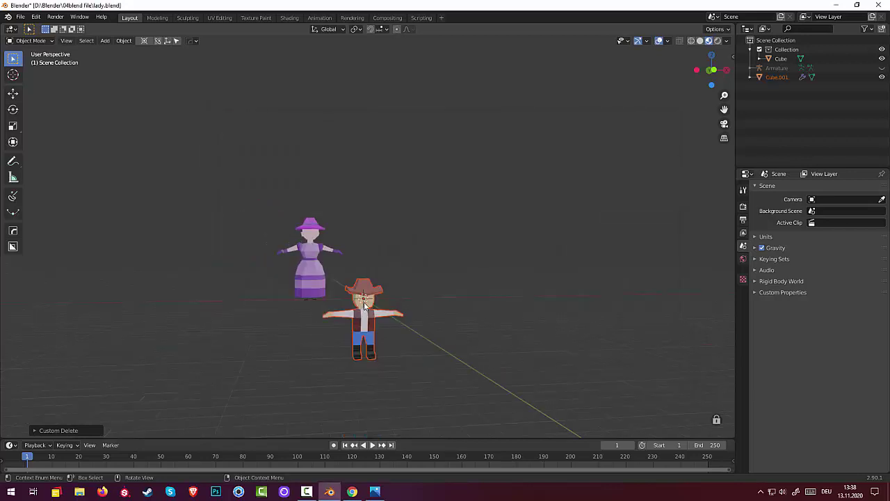
# Move the cowboy Cube.001 about 2.1 m along X, shoulder to shoulder with the lady
pyautogui.moveTo(364, 305)
pyautogui.mouseDown(button='middle')
pyautogui.moveTo(361, 298)
pyautogui.moveTo(363, 311)
pyautogui.mouseUp(button='middle')
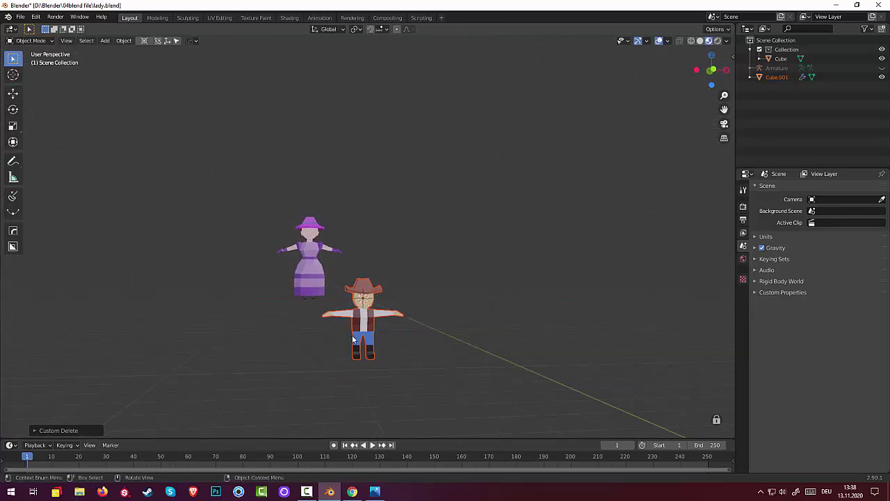
pyautogui.press('g')
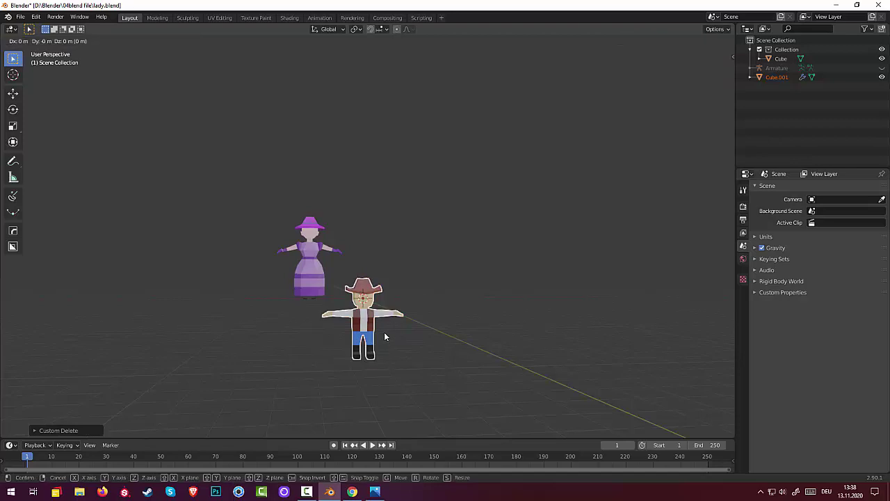
pyautogui.click(386, 279)
pyautogui.moveTo(384, 285)
pyautogui.mouseDown(button='middle')
pyautogui.moveTo(156, 291)
pyautogui.moveTo(349, 284)
pyautogui.mouseUp(button='middle')
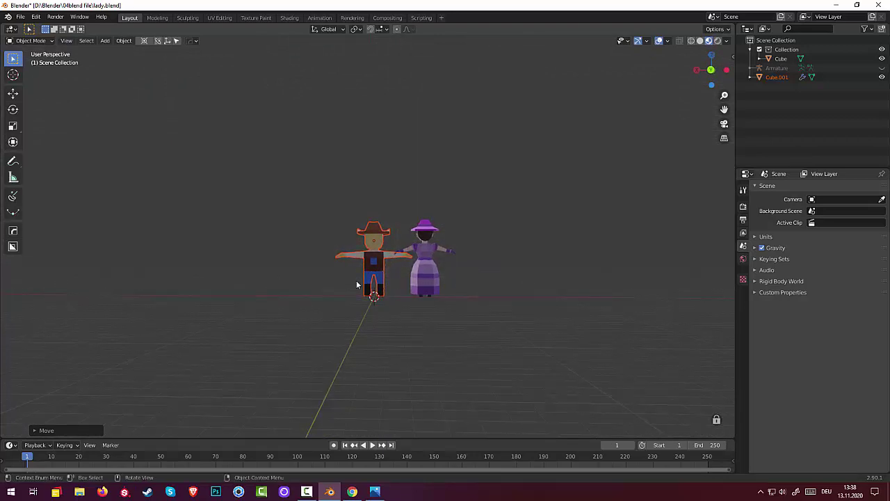
pyautogui.press('g')
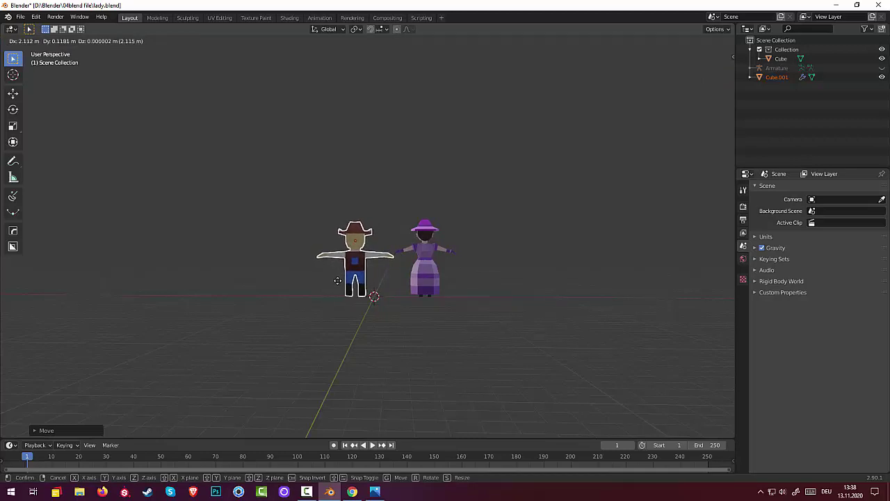
pyautogui.click(338, 280)
pyautogui.click(299, 328)
pyautogui.moveTo(299, 328)
pyautogui.mouseDown(button='middle')
pyautogui.moveTo(421, 360)
pyautogui.moveTo(499, 345)
pyautogui.moveTo(557, 362)
pyautogui.moveTo(400, 335)
pyautogui.moveTo(389, 352)
pyautogui.moveTo(441, 335)
pyautogui.moveTo(425, 349)
pyautogui.moveTo(418, 341)
pyautogui.mouseUp(button='middle')
pyautogui.scroll(4, 441, 345)
# Select the cowboy mesh Cube.001 standing beside the lady
pyautogui.scroll(2, 382, 306)
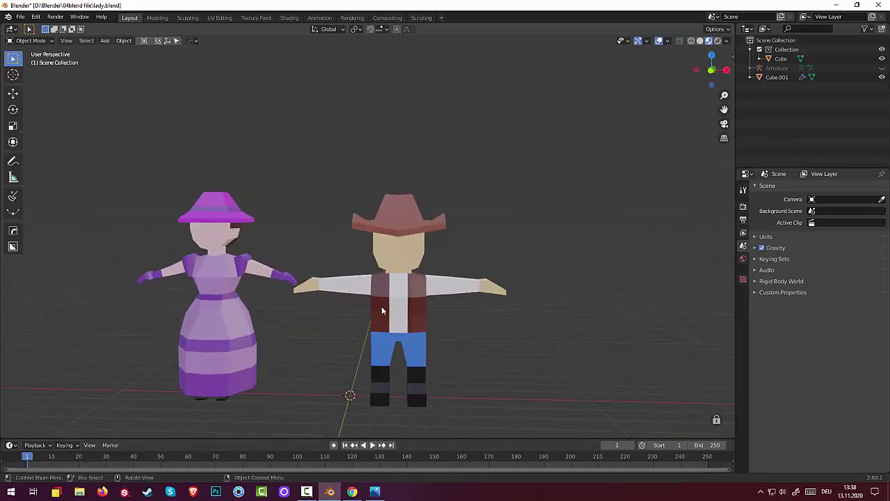
pyautogui.moveTo(380, 304)
pyautogui.mouseDown(button='middle')
pyautogui.moveTo(365, 288)
pyautogui.moveTo(338, 301)
pyautogui.moveTo(389, 284)
pyautogui.mouseUp(button='middle')
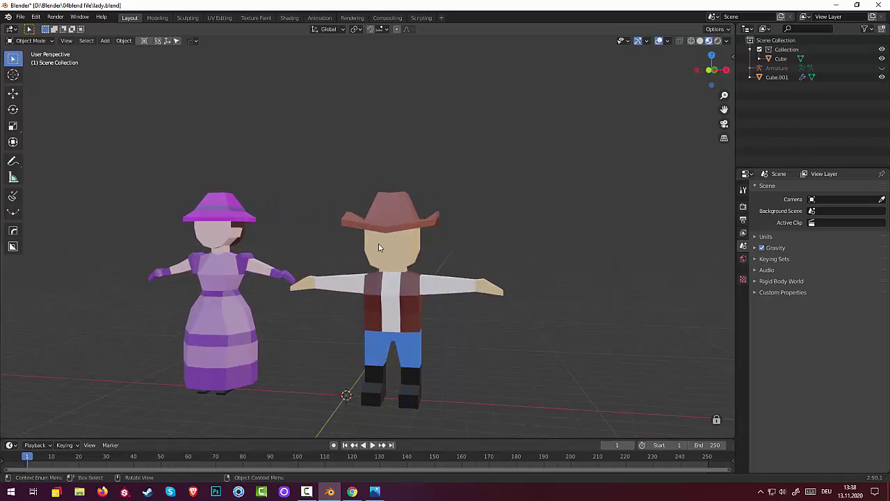
pyautogui.click(379, 248)
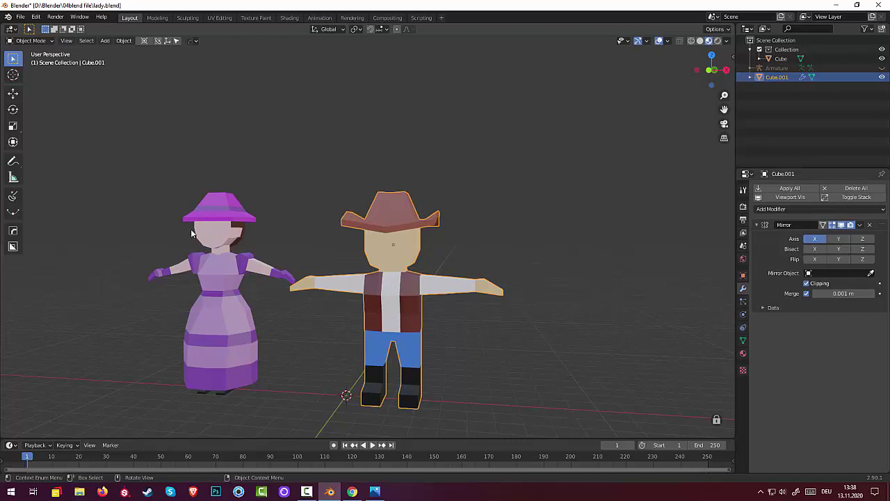
pyautogui.scroll(-1, 384, 316)
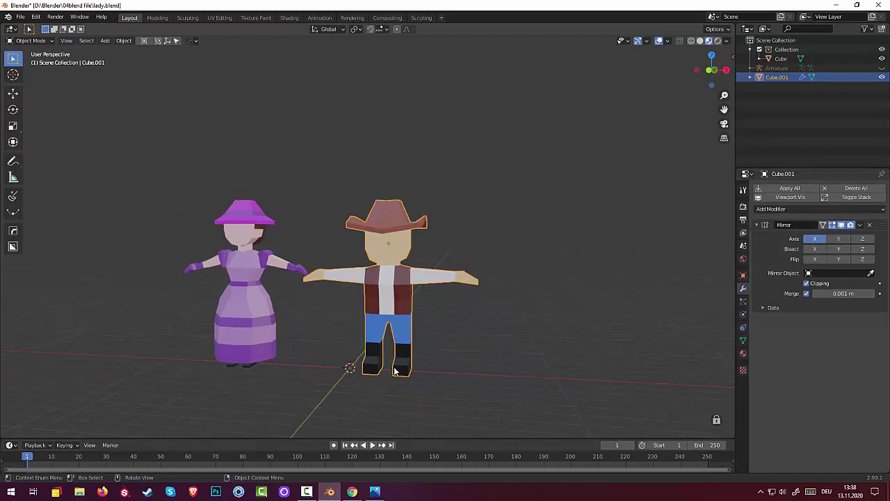
pyautogui.scroll(-1, 421, 372)
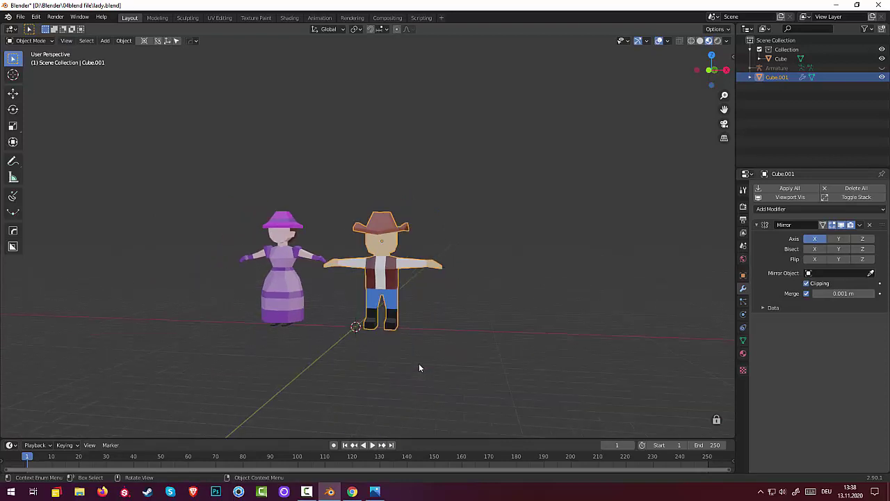
pyautogui.moveTo(421, 352)
pyautogui.mouseDown(button='middle')
pyautogui.moveTo(658, 366)
pyautogui.moveTo(4, 368)
pyautogui.moveTo(61, 355)
pyautogui.moveTo(711, 332)
pyautogui.moveTo(529, 310)
pyautogui.moveTo(411, 369)
pyautogui.moveTo(433, 376)
pyautogui.moveTo(471, 364)
pyautogui.moveTo(452, 371)
pyautogui.moveTo(425, 363)
pyautogui.moveTo(451, 365)
pyautogui.moveTo(434, 358)
pyautogui.moveTo(383, 285)
pyautogui.mouseUp(button='middle')
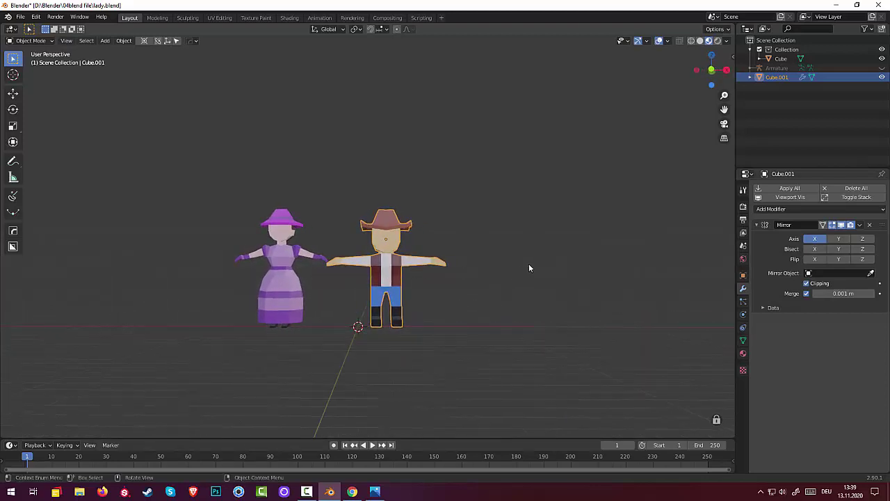
pyautogui.press('s')
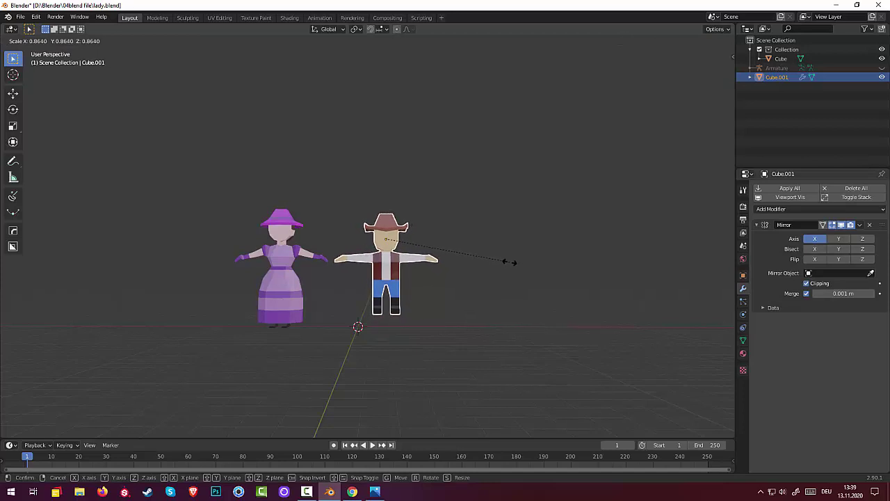
pyautogui.click(510, 262)
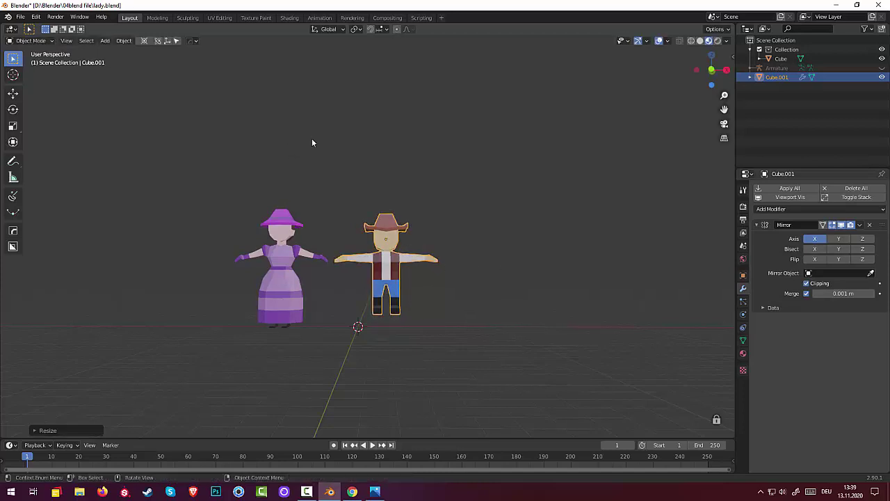
pyautogui.press('s')
pyautogui.press('z')
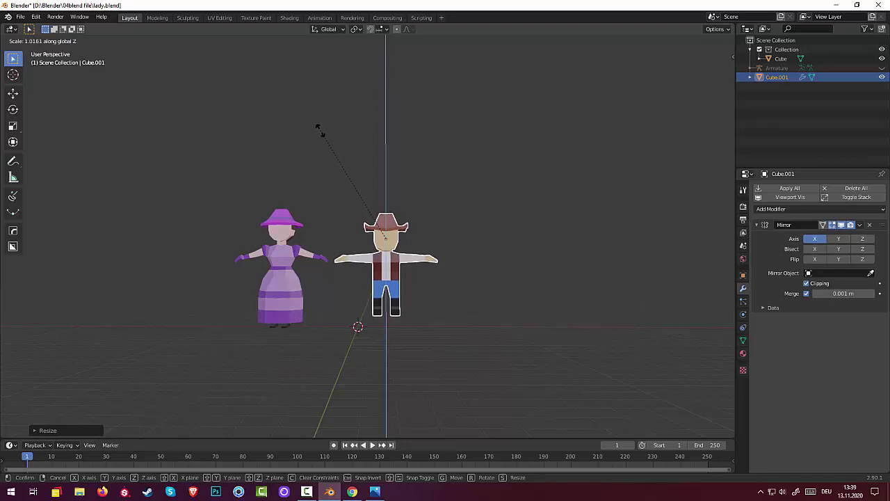
pyautogui.click(317, 127)
pyautogui.click(322, 159)
pyautogui.moveTo(458, 295); pyautogui.dragTo(385, 275, button='middle')
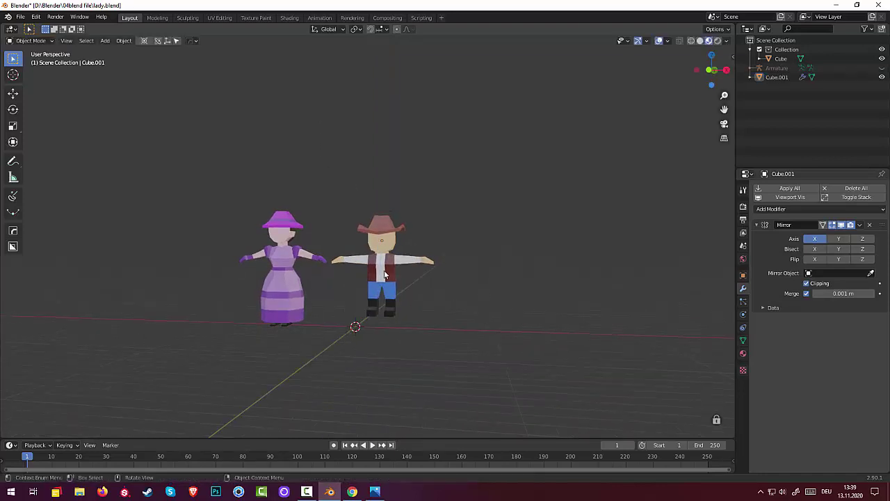
pyautogui.hotkey('ctrl', 'z')
pyautogui.hotkey('ctrl', 'z')
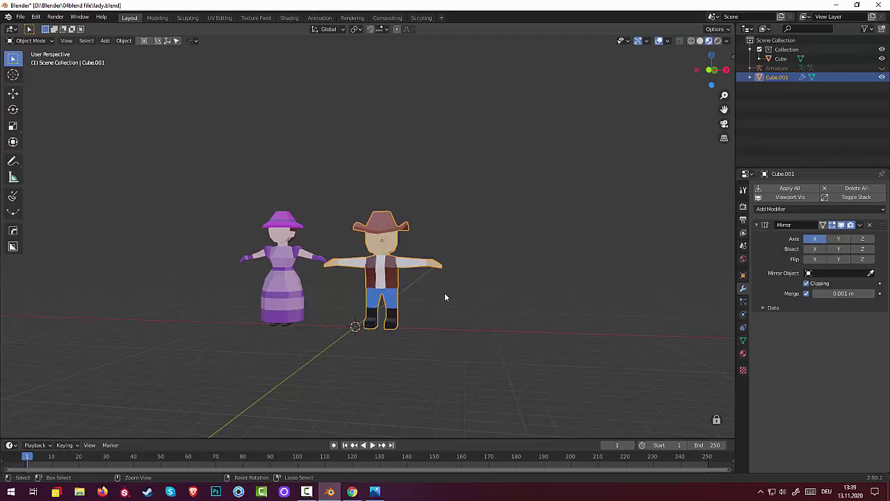
# Orbit and zoom around the lady and the T-posed cowboy to compare them from both sides
pyautogui.moveTo(473, 299); pyautogui.dragTo(508, 294, button='middle')
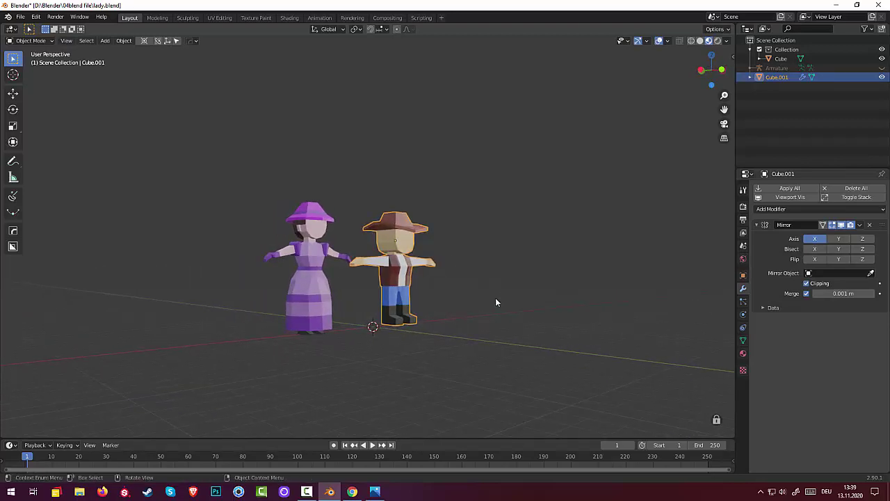
pyautogui.moveTo(496, 301)
pyautogui.mouseDown(button='middle')
pyautogui.moveTo(222, 300)
pyautogui.moveTo(291, 308)
pyautogui.moveTo(78, 318)
pyautogui.moveTo(241, 328)
pyautogui.moveTo(262, 299)
pyautogui.moveTo(359, 290)
pyautogui.mouseUp(button='middle')
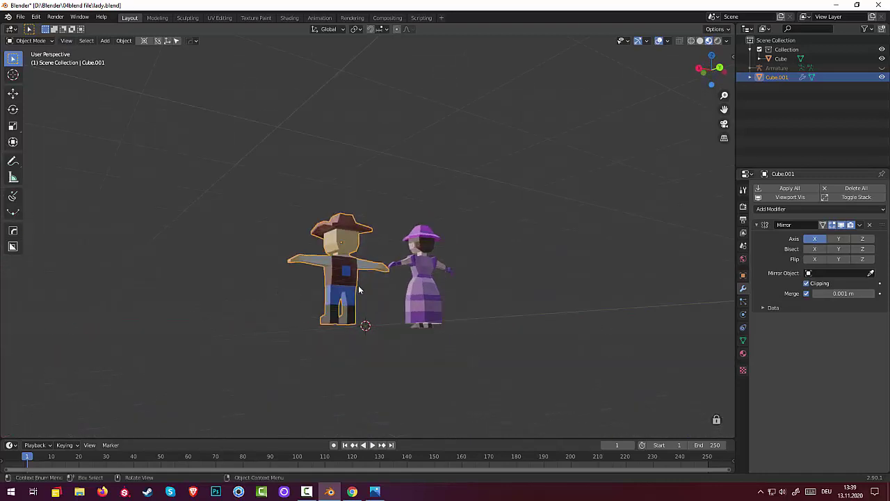
pyautogui.scroll(3, 332, 310)
pyautogui.scroll(2, 328, 304)
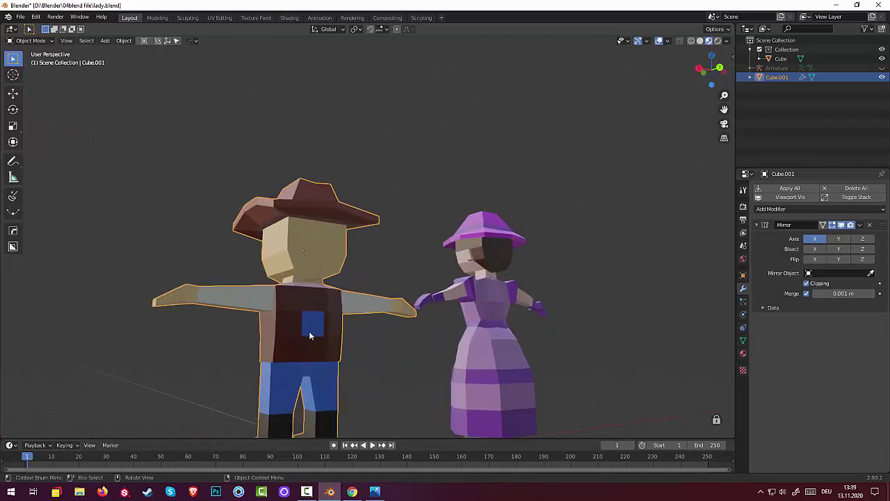
pyautogui.scroll(-3, 327, 344)
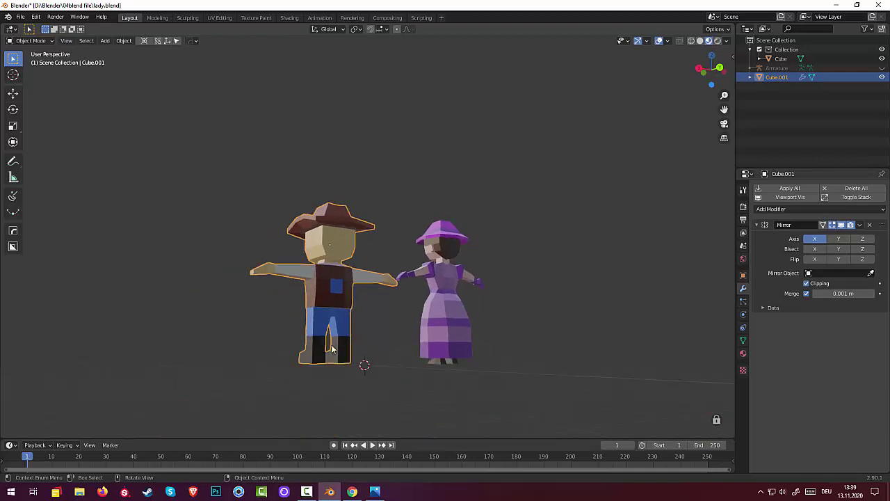
pyautogui.moveTo(327, 348)
pyautogui.mouseDown(button='middle')
pyautogui.moveTo(498, 356)
pyautogui.moveTo(484, 352)
pyautogui.mouseUp(button='middle')
pyautogui.scroll(-3, 485, 352)
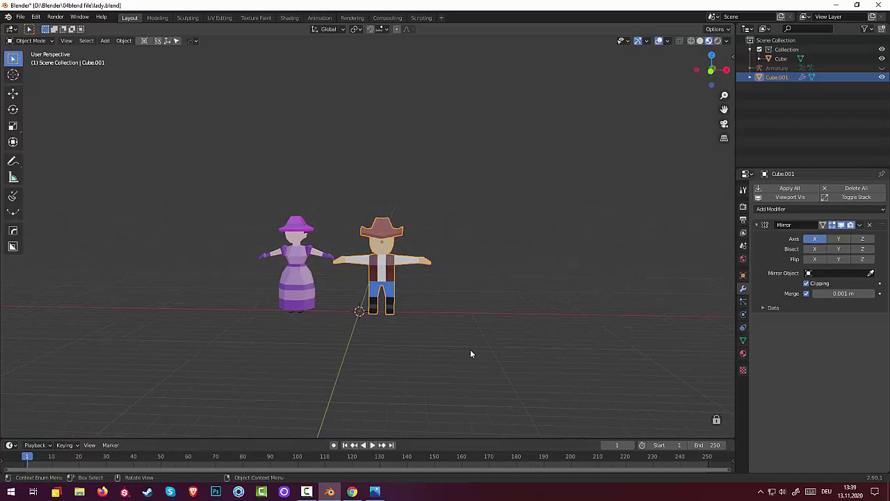
pyautogui.moveTo(466, 349); pyautogui.dragTo(481, 340, button='middle')
pyautogui.scroll(2, 481, 339)
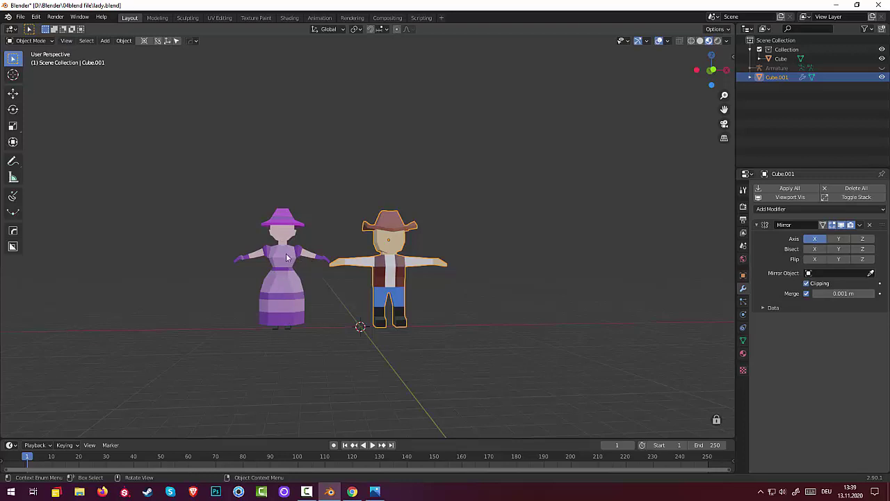
pyautogui.moveTo(289, 268)
pyautogui.mouseDown(button='middle')
pyautogui.moveTo(299, 274)
pyautogui.moveTo(282, 274)
pyautogui.mouseUp(button='middle')
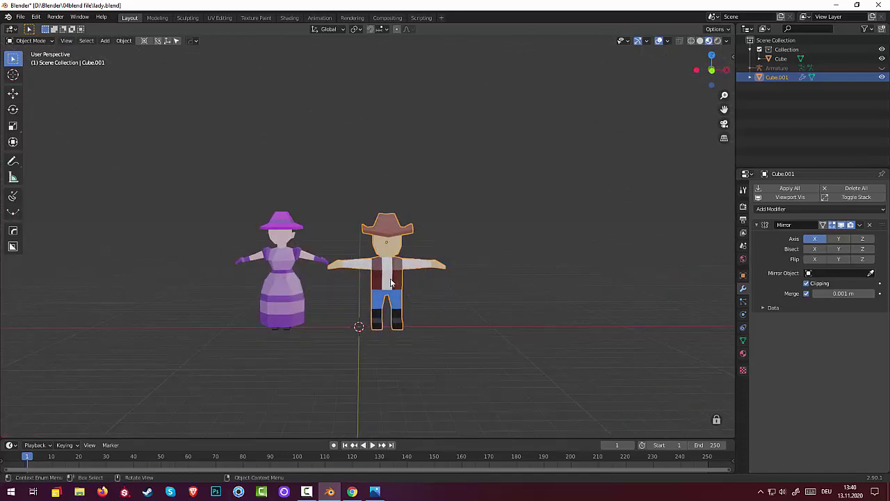
# Delete the cowboy figure and move the lady onto the world origin
pyautogui.press('Delete')
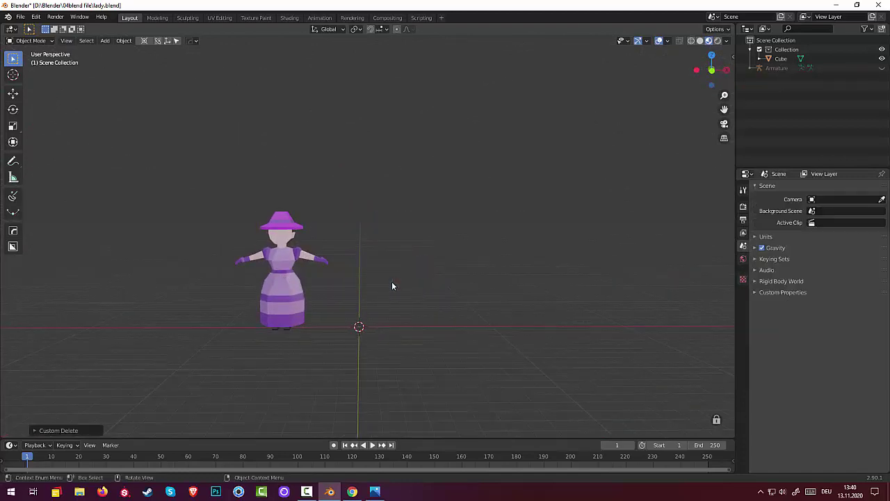
pyautogui.click(279, 302)
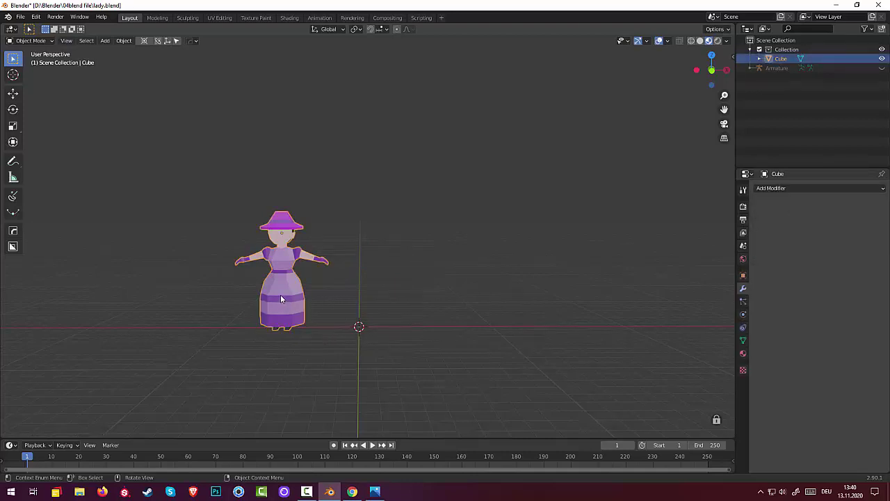
pyautogui.press('g')
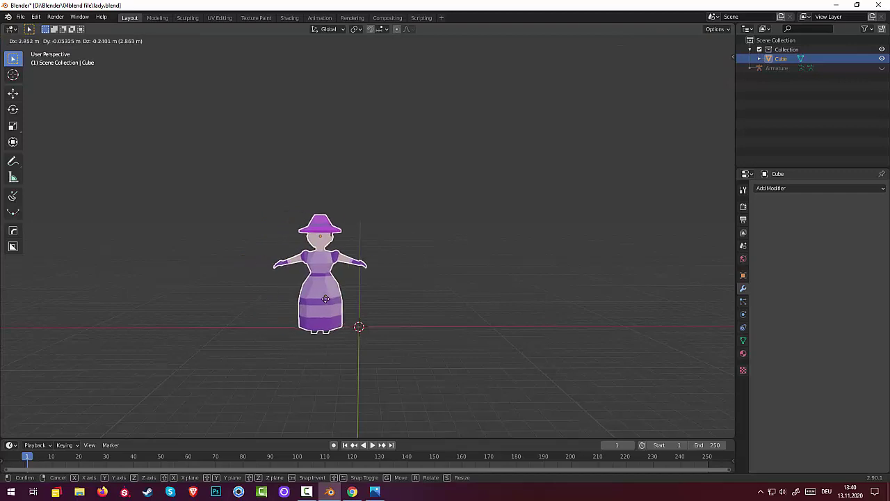
pyautogui.click(357, 291)
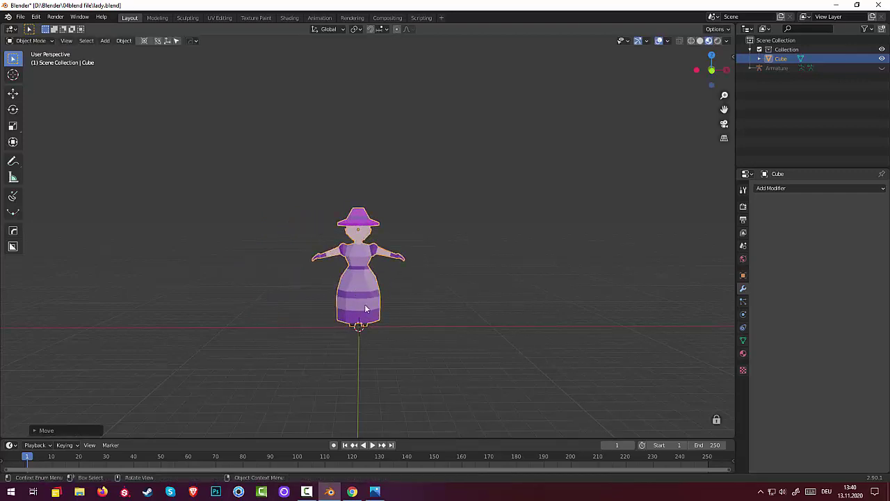
pyautogui.click(408, 352)
# Delete the leftover Armature and reselect the lady's Cube
pyautogui.click(773, 68)
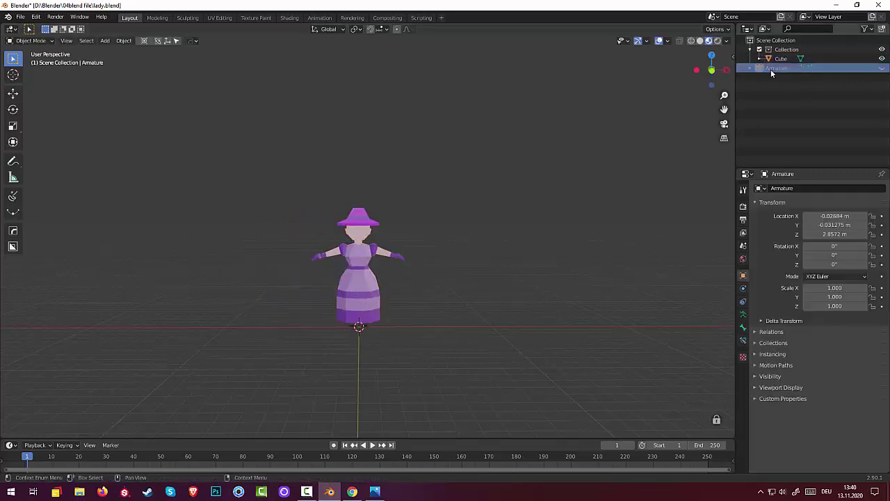
pyautogui.press('x')
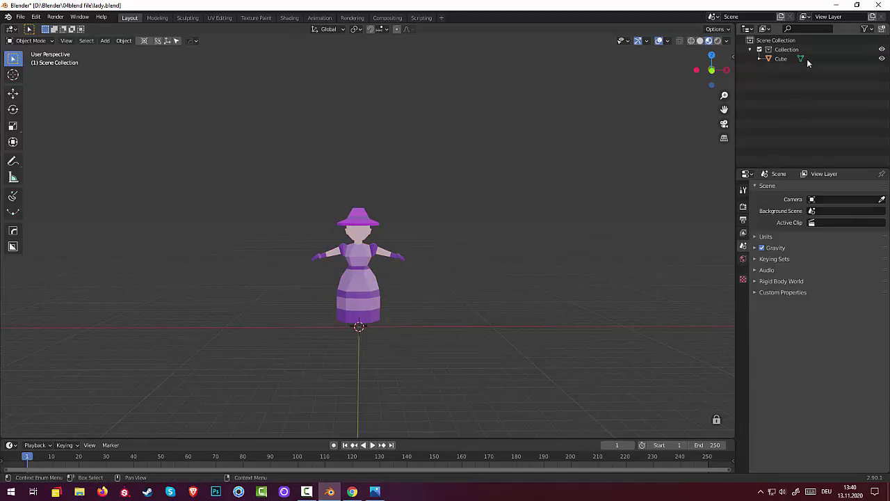
pyautogui.click(779, 58)
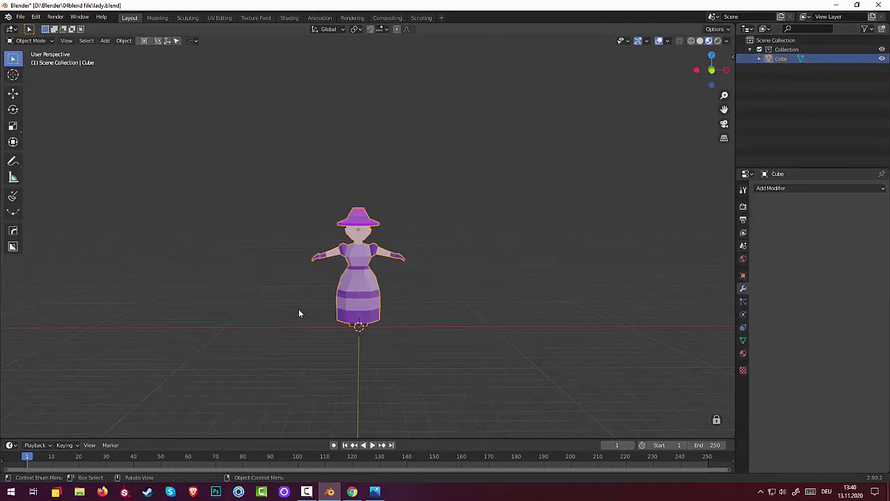
pyautogui.moveTo(299, 314)
pyautogui.mouseDown(button='middle')
pyautogui.moveTo(305, 327)
pyautogui.moveTo(386, 345)
pyautogui.moveTo(360, 342)
pyautogui.moveTo(404, 332)
pyautogui.moveTo(399, 308)
pyautogui.moveTo(367, 328)
pyautogui.moveTo(306, 324)
pyautogui.moveTo(336, 361)
pyautogui.moveTo(415, 352)
pyautogui.moveTo(131, 358)
pyautogui.moveTo(601, 388)
pyautogui.moveTo(98, 375)
pyautogui.moveTo(113, 232)
pyautogui.moveTo(610, 243)
pyautogui.moveTo(520, 370)
pyautogui.moveTo(399, 425)
pyautogui.mouseUp(button='middle')
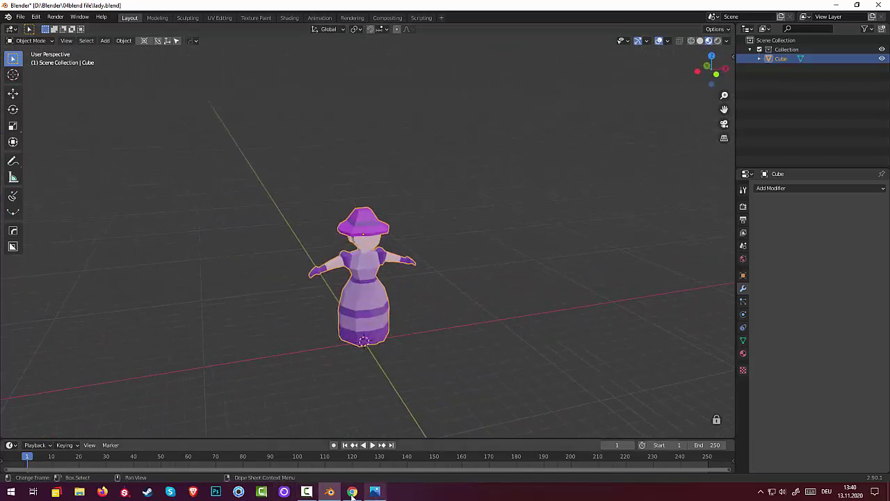